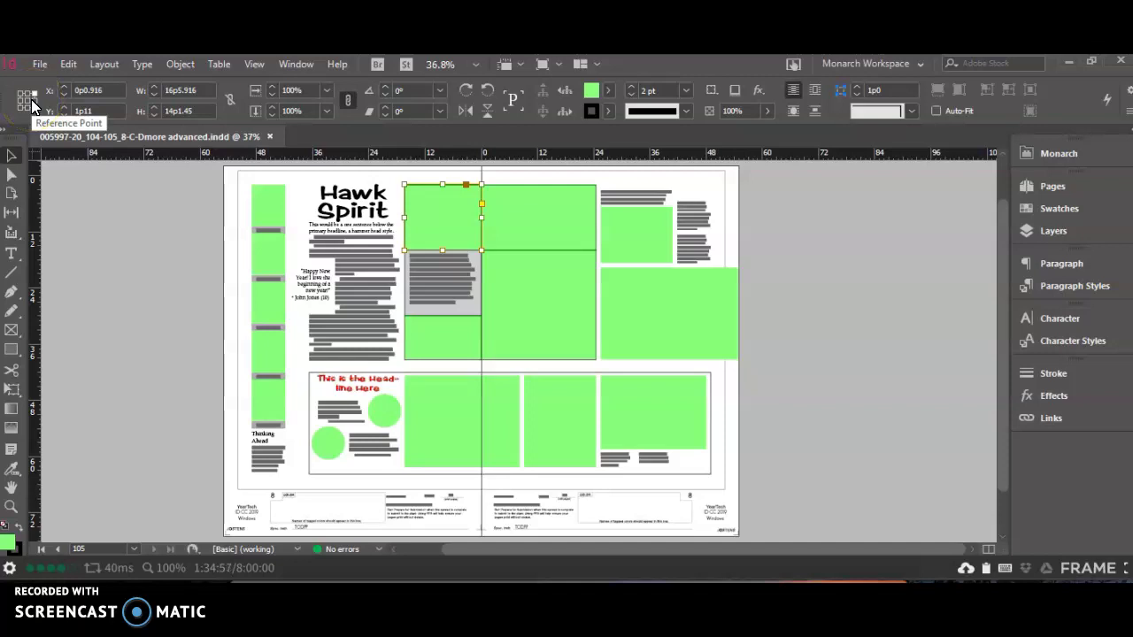
# Delete the rightmost green photo box in the bottom panel and shorten the box beside it by raising its lower edge
pyautogui.click(635, 420)
pyautogui.press('Delete')
pyautogui.click(562, 438)
pyautogui.moveTo(559, 465)
pyautogui.mouseDown()
pyautogui.moveTo(543, 451)
pyautogui.moveTo(556, 446)
pyautogui.mouseUp()
# Move the two small caption text frames together so they sit directly beneath the shortened photo box
pyautogui.click(608, 461)
pyautogui.click(662, 467)
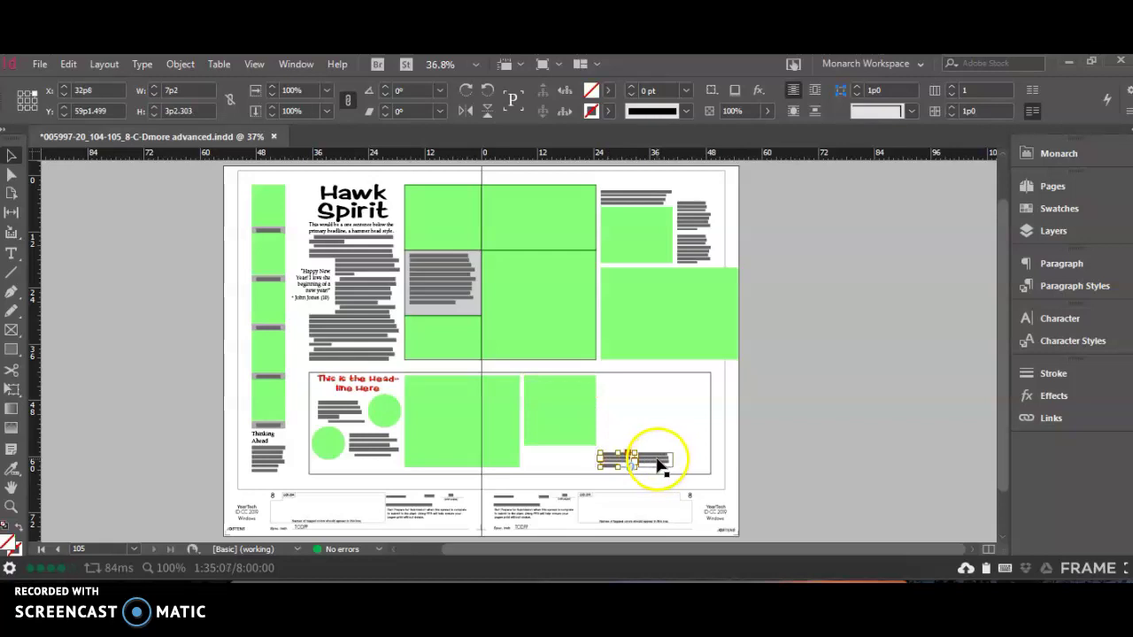
pyautogui.click(657, 464)
pyautogui.keyDown('shift'); pyautogui.click(621, 463); pyautogui.keyUp('shift')
pyautogui.moveTo(622, 462); pyautogui.dragTo(547, 460)
pyautogui.click(612, 430)
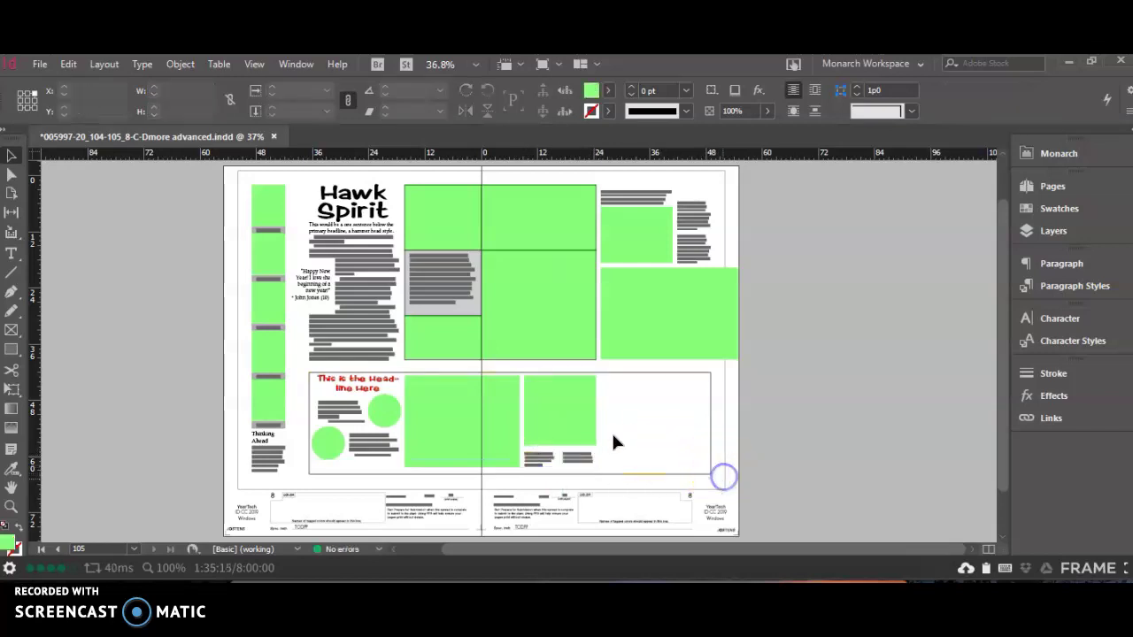
# Draw a green rectangle about 5p6 wide and 2p2 high beside the second caption, its top aligned with the caption frame
pyautogui.click(12, 349)
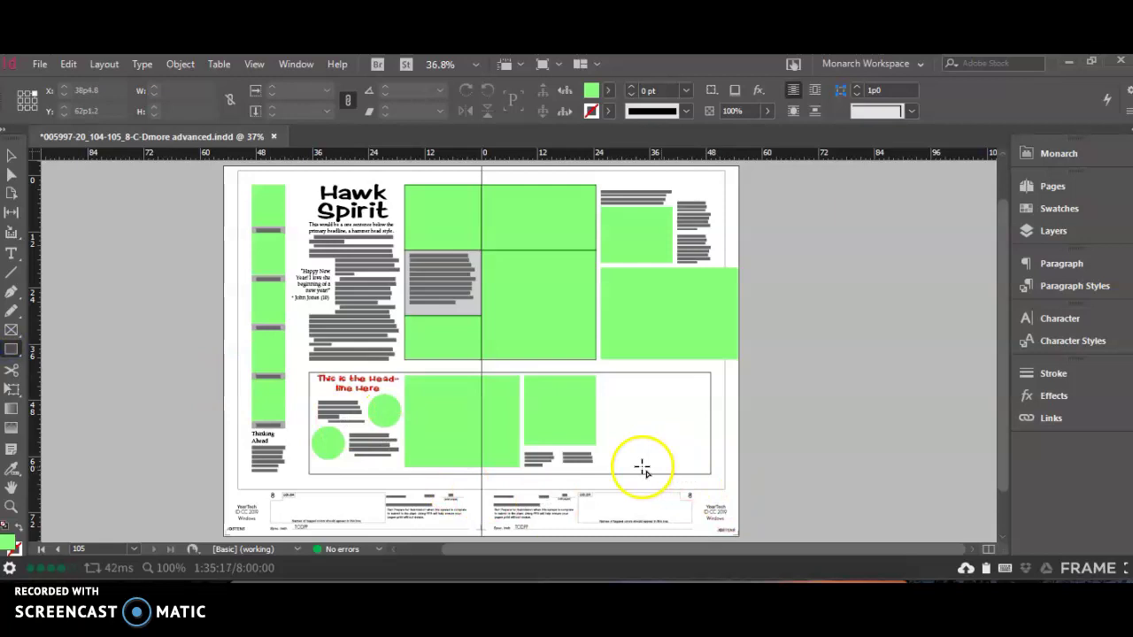
pyautogui.click(12, 156)
pyautogui.click(580, 457)
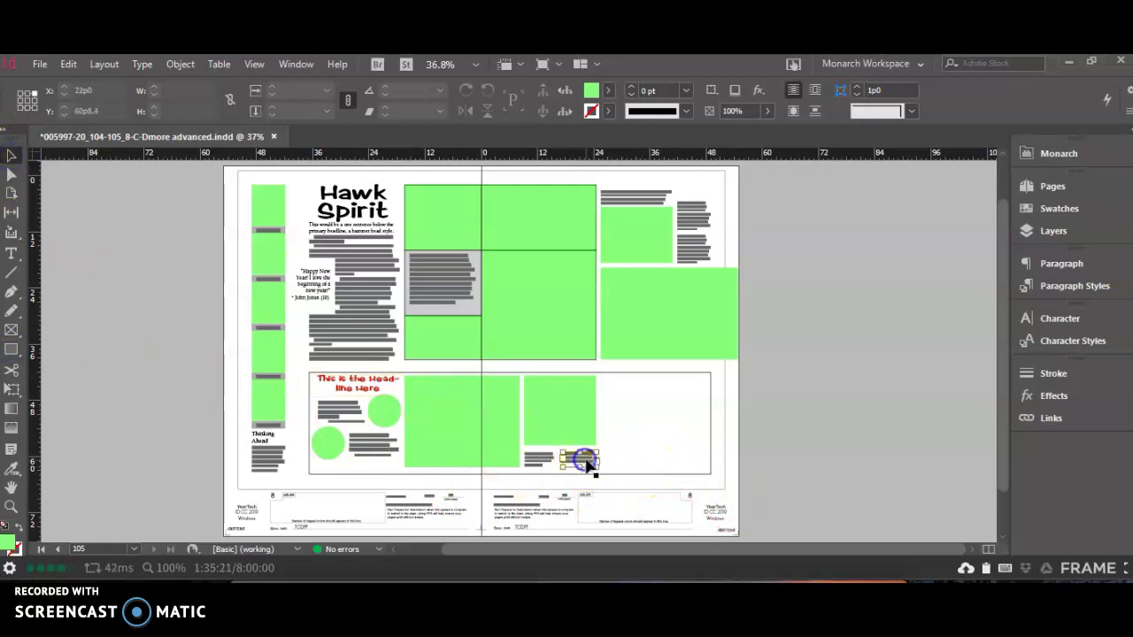
pyautogui.hotkey('ctrl', '2')
pyautogui.moveTo(706, 552); pyautogui.dragTo(723, 548)
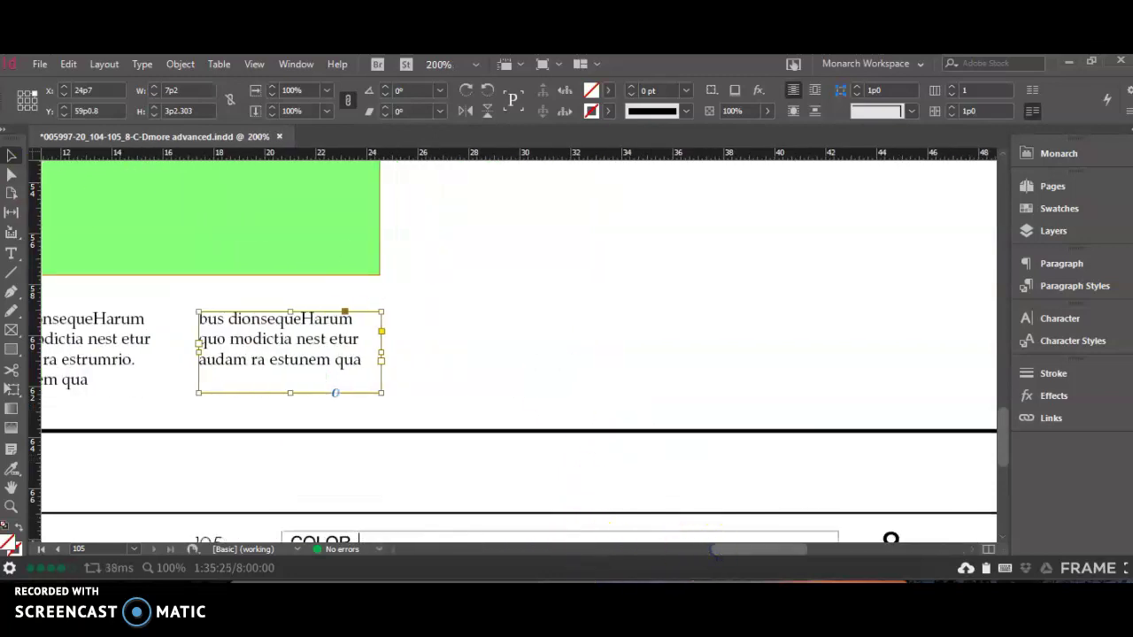
pyautogui.click(12, 348)
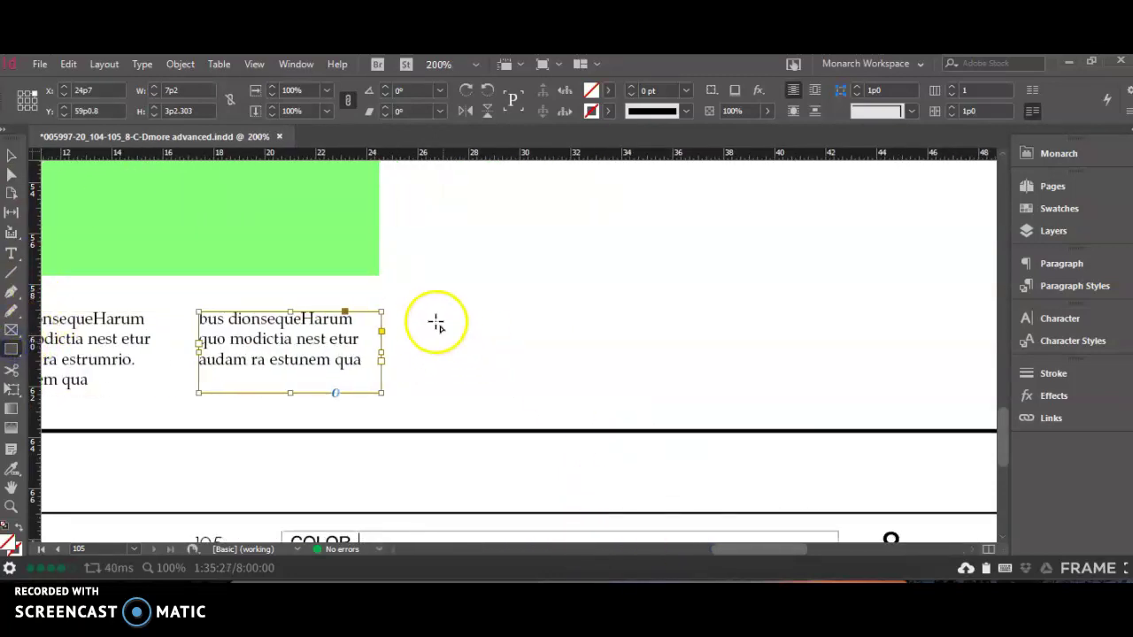
pyautogui.moveTo(422, 312); pyautogui.dragTo(559, 373)
pyautogui.click(12, 157)
pyautogui.click(486, 373)
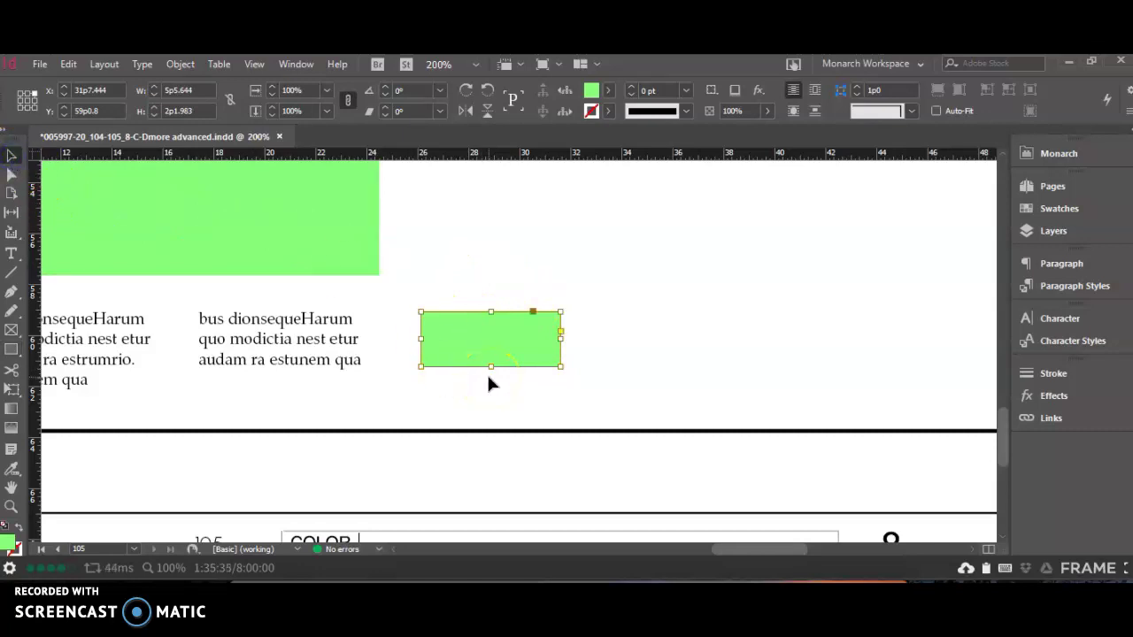
# Duplicate the small green rectangle and give all four corners of the copy the Rounded shape at 1p0
pyautogui.hotkey('ctrl', 'v')
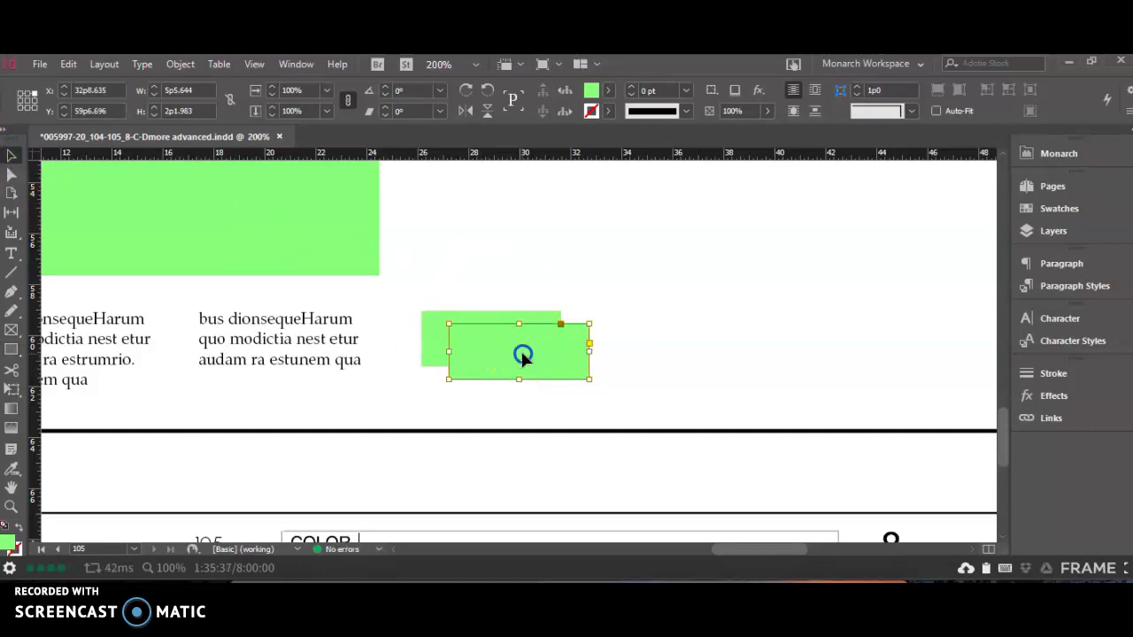
pyautogui.click(179, 64)
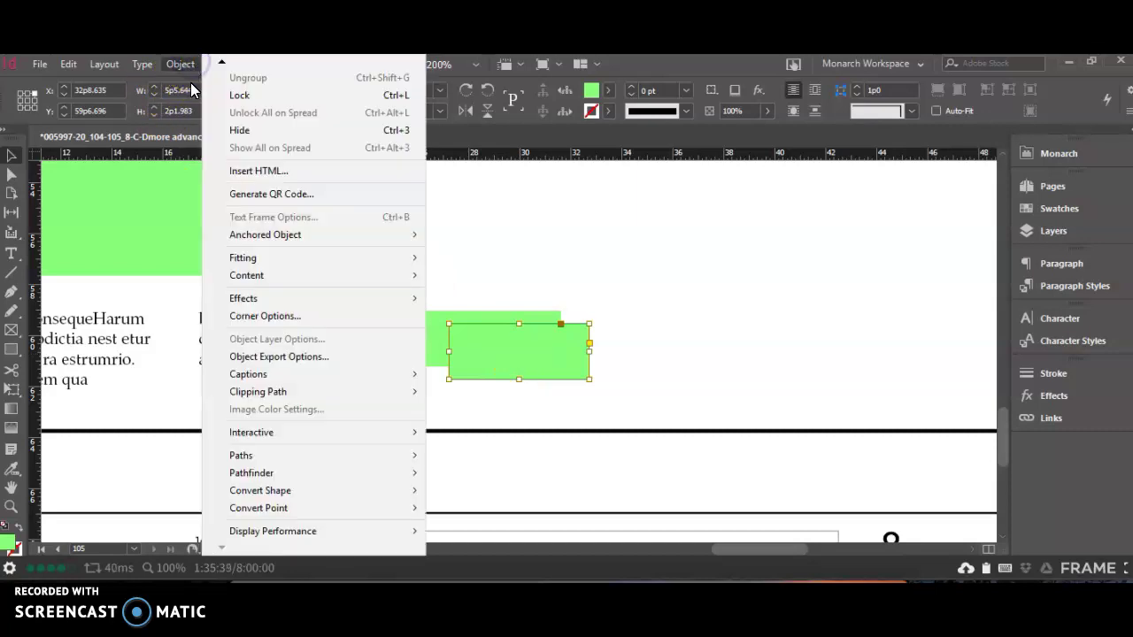
pyautogui.click(263, 464)
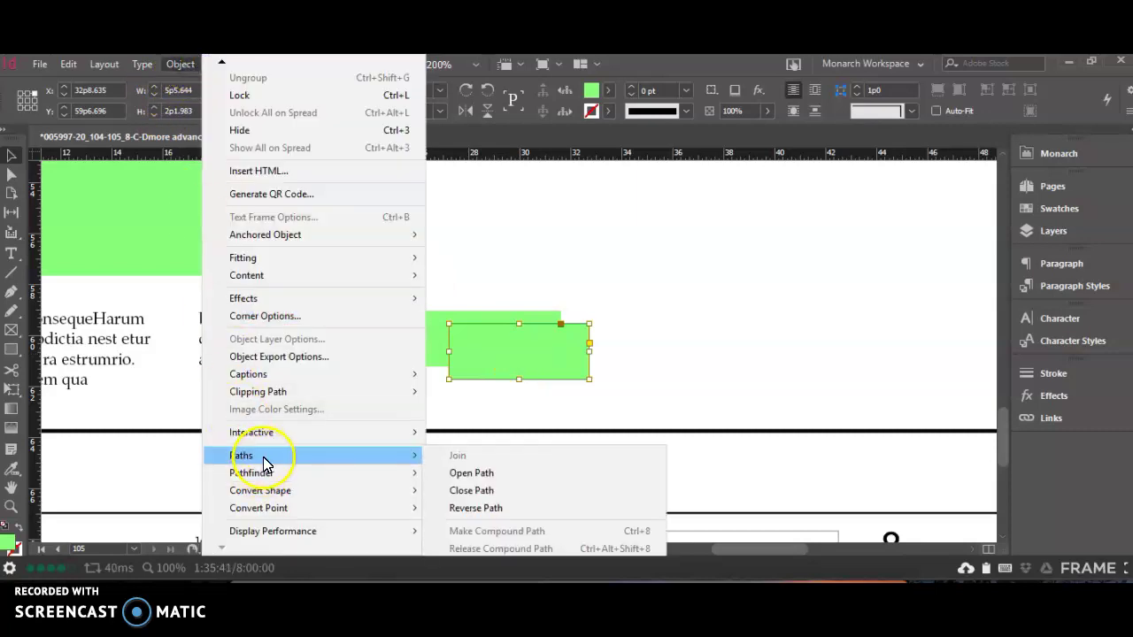
pyautogui.click(277, 317)
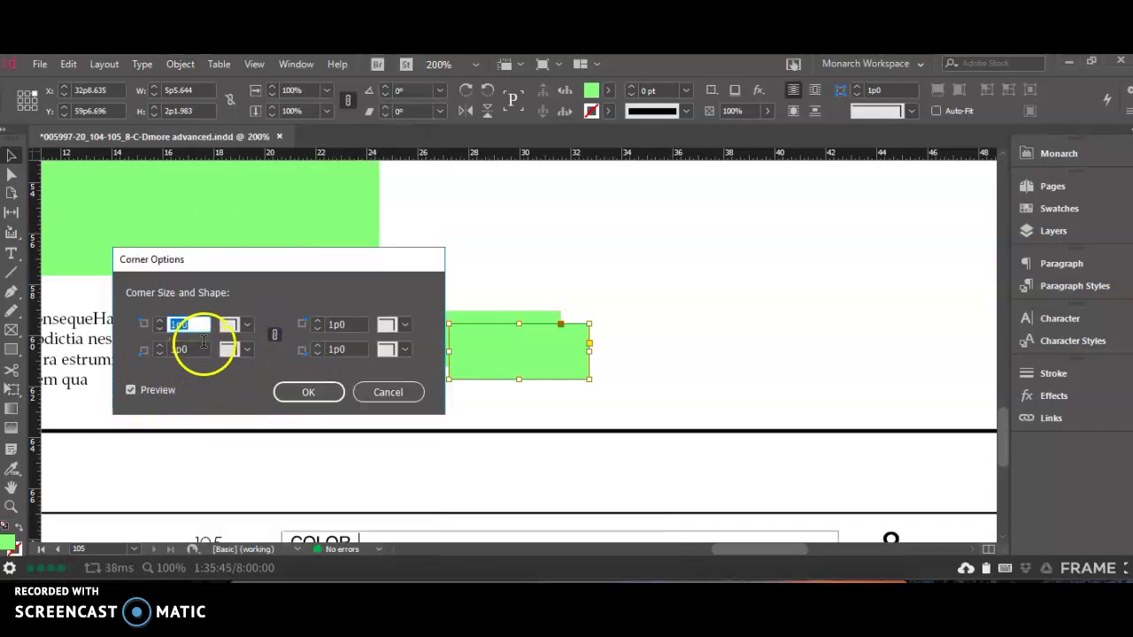
pyautogui.click(249, 330)
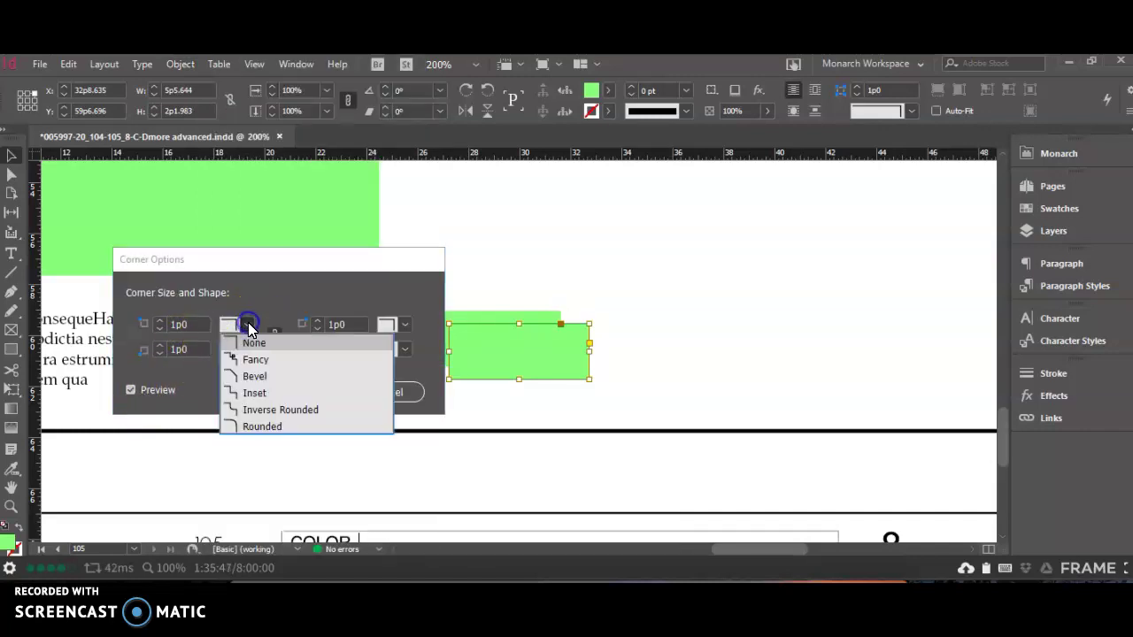
pyautogui.click(255, 424)
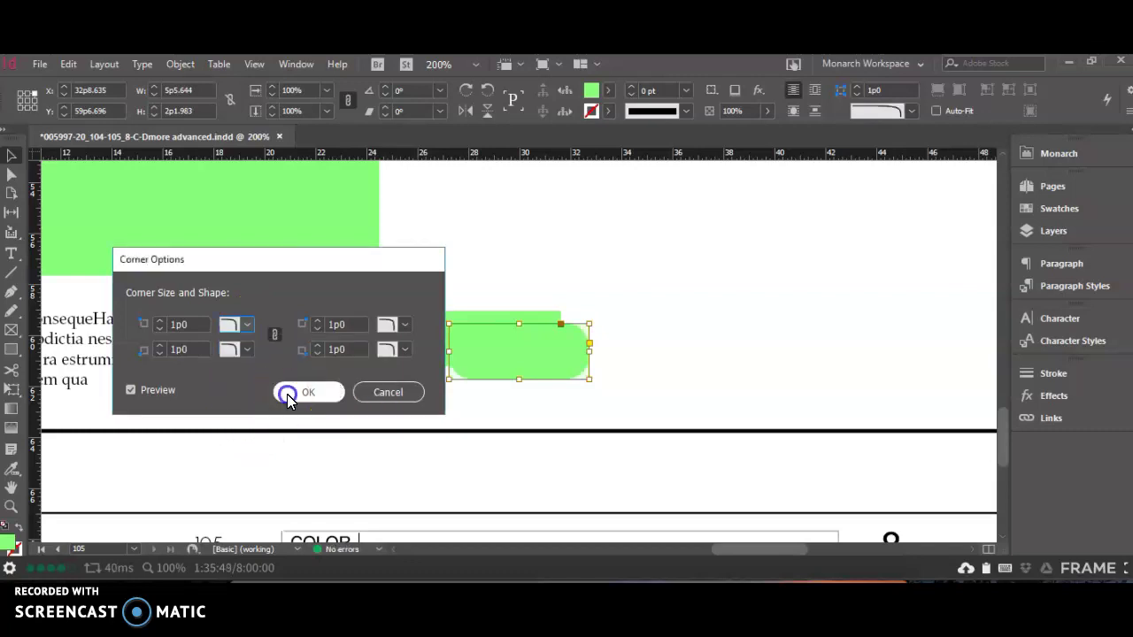
pyautogui.click(287, 392)
# Align the rounded copy's top with the original rectangle, overlapping it, and merge the two shapes with Pathfinder Add
pyautogui.moveTo(537, 351); pyautogui.dragTo(534, 346)
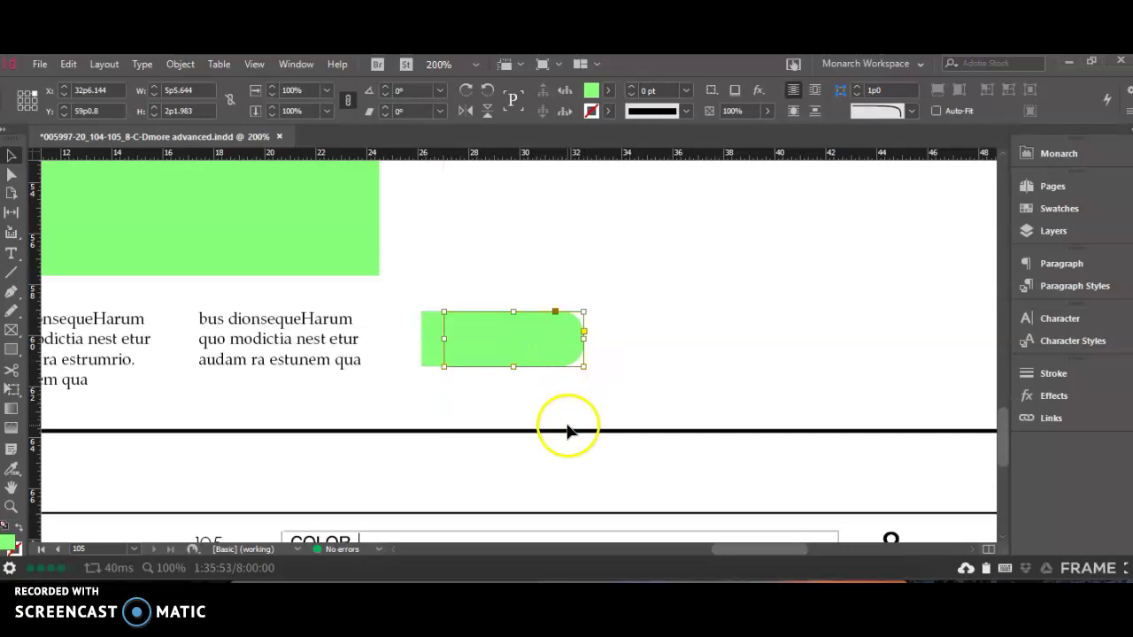
pyautogui.click(428, 352)
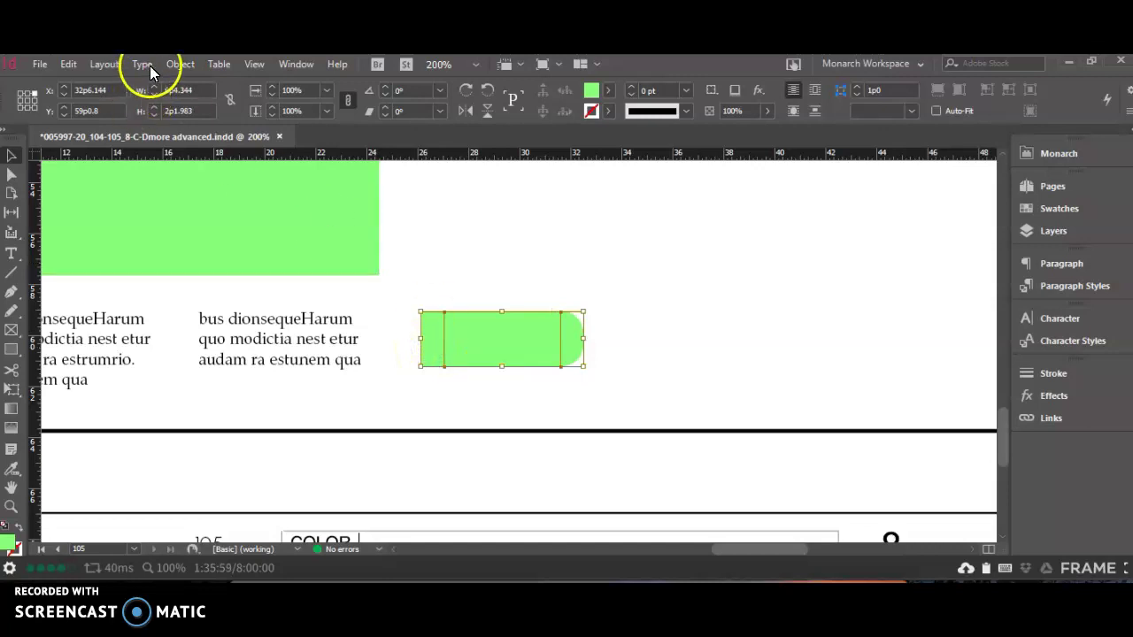
pyautogui.click(179, 62)
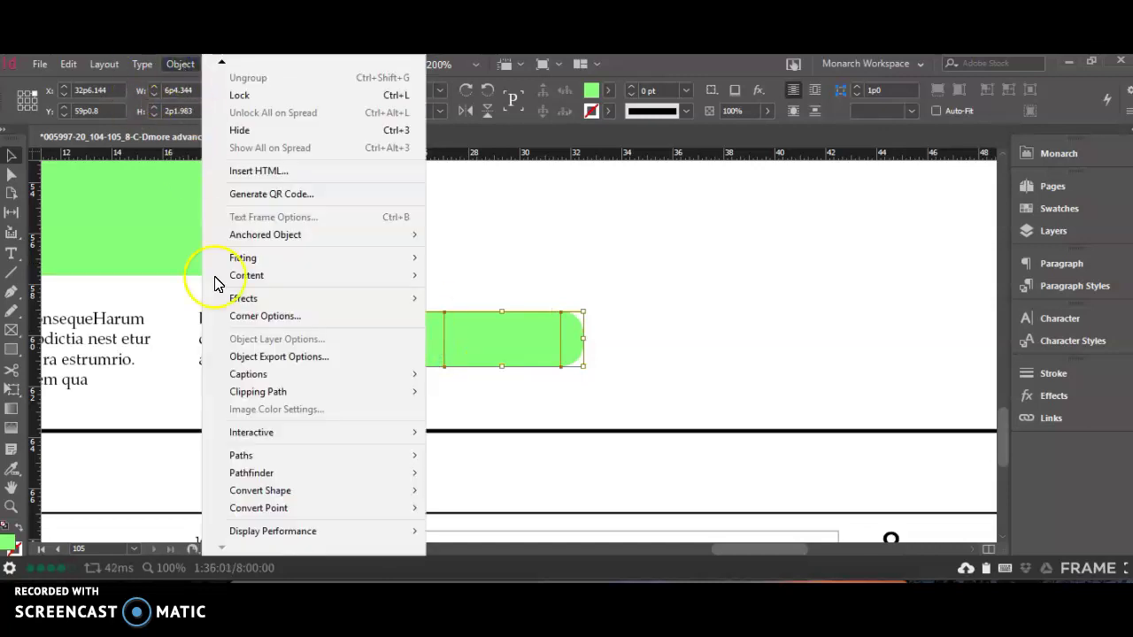
pyautogui.moveTo(250, 481)
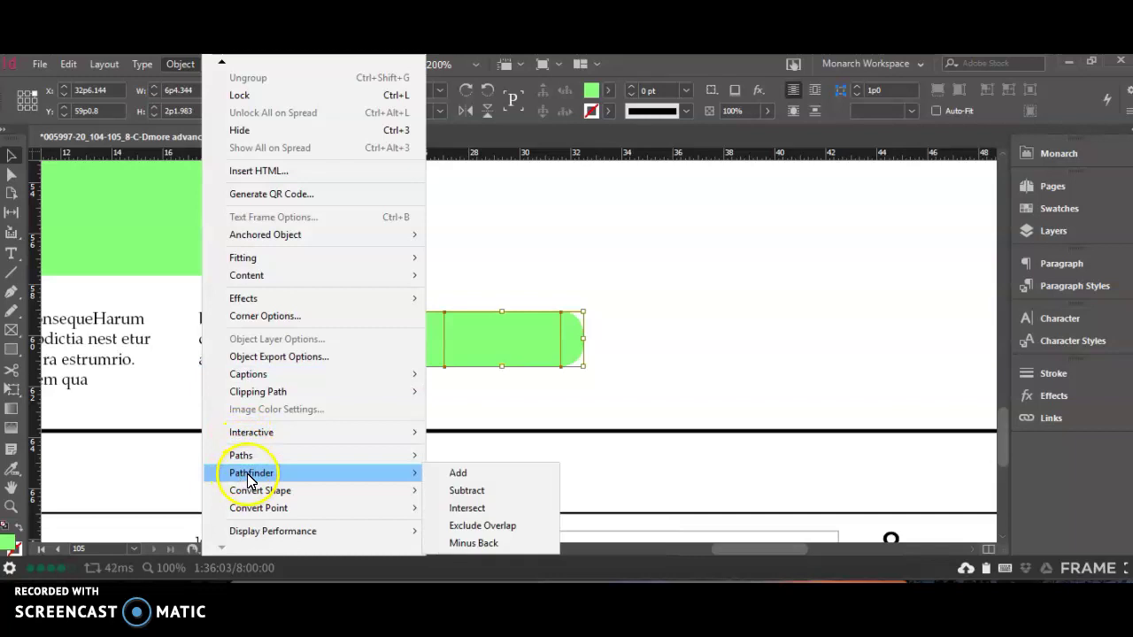
pyautogui.click(475, 478)
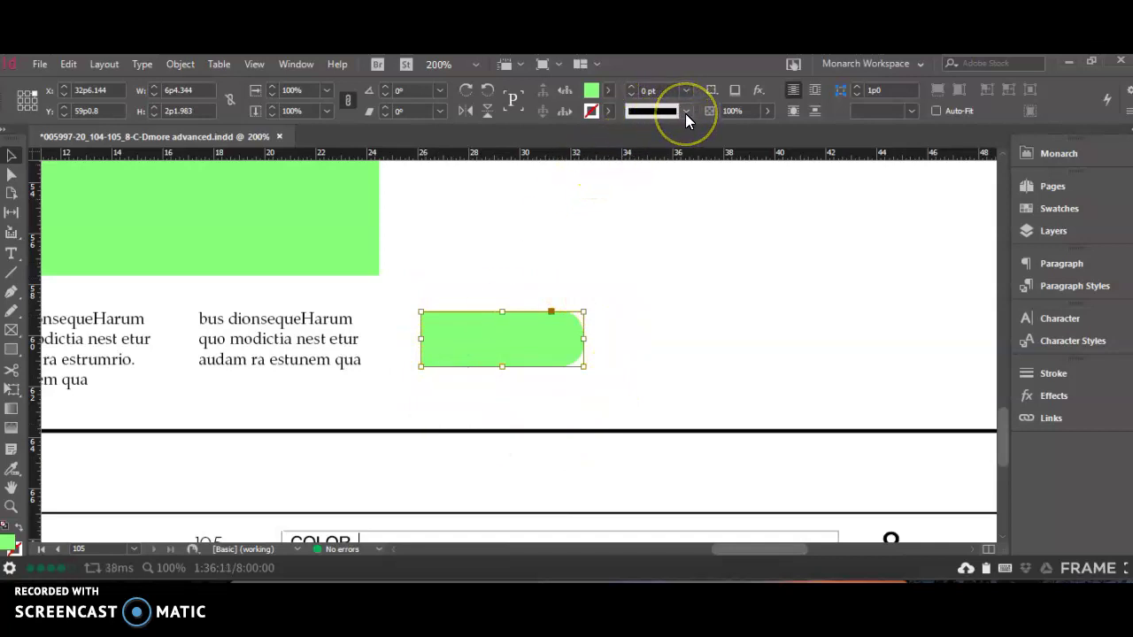
# Give the merged shape a 2 pt stroke in [Black]
pyautogui.click(632, 86)
pyautogui.click(631, 85)
pyautogui.click(607, 111)
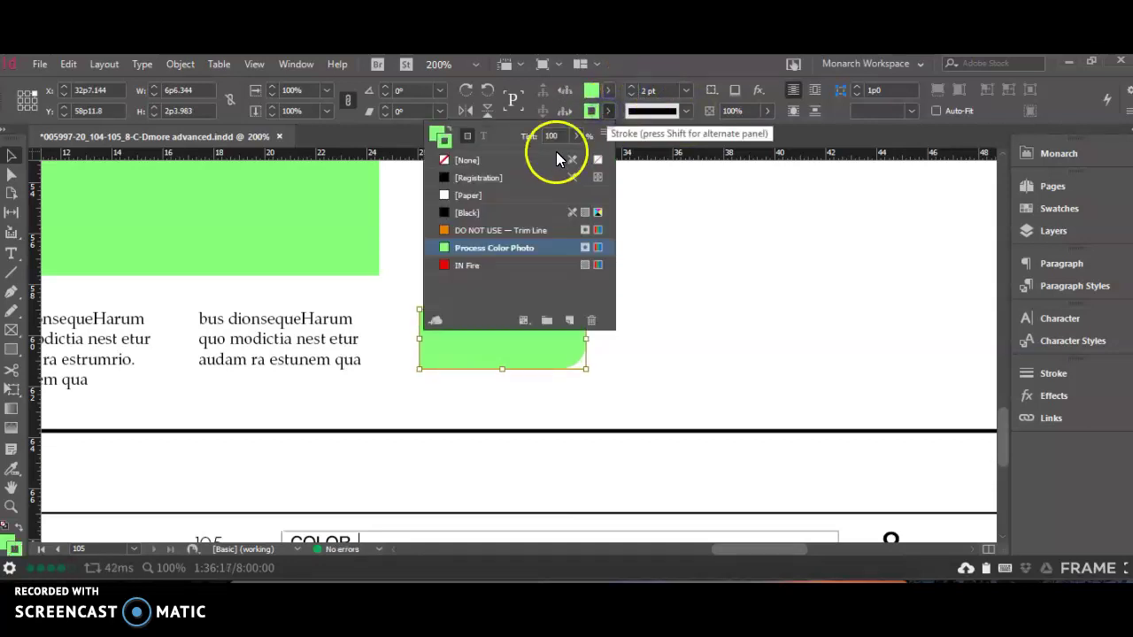
pyautogui.click(486, 213)
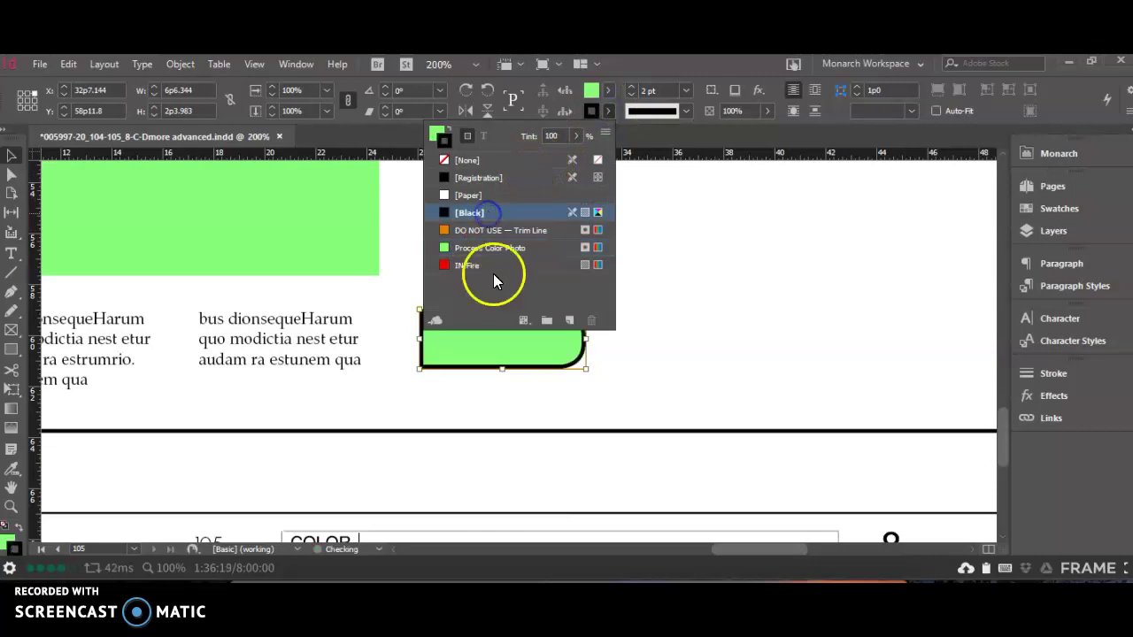
# Fill the merged shape with [Black] at a 22% tint
pyautogui.click(433, 130)
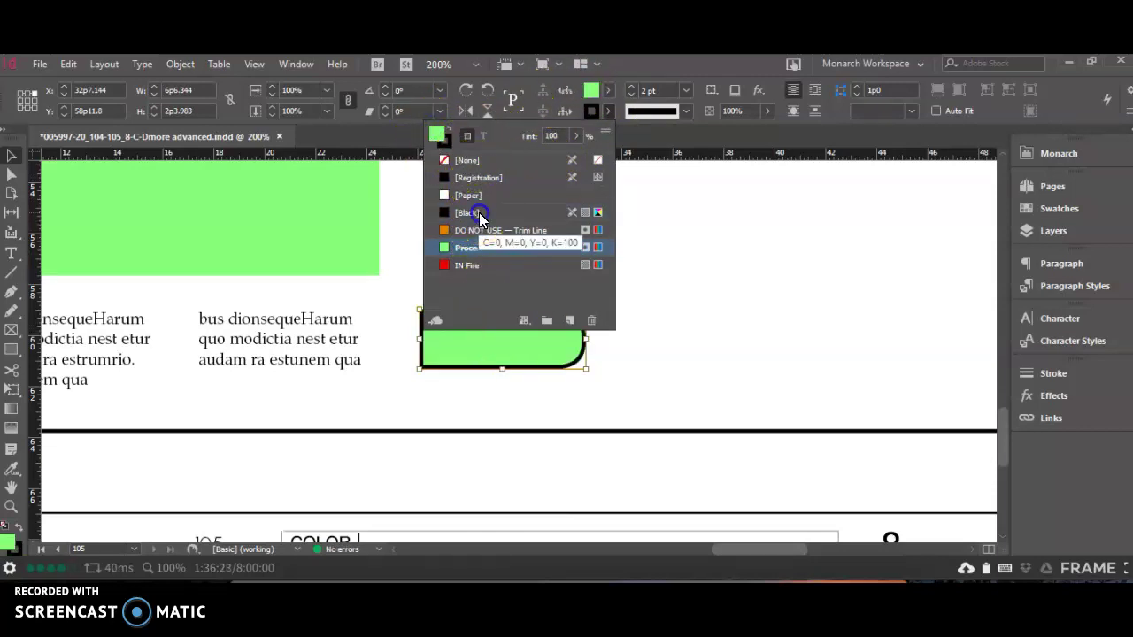
pyautogui.click(479, 214)
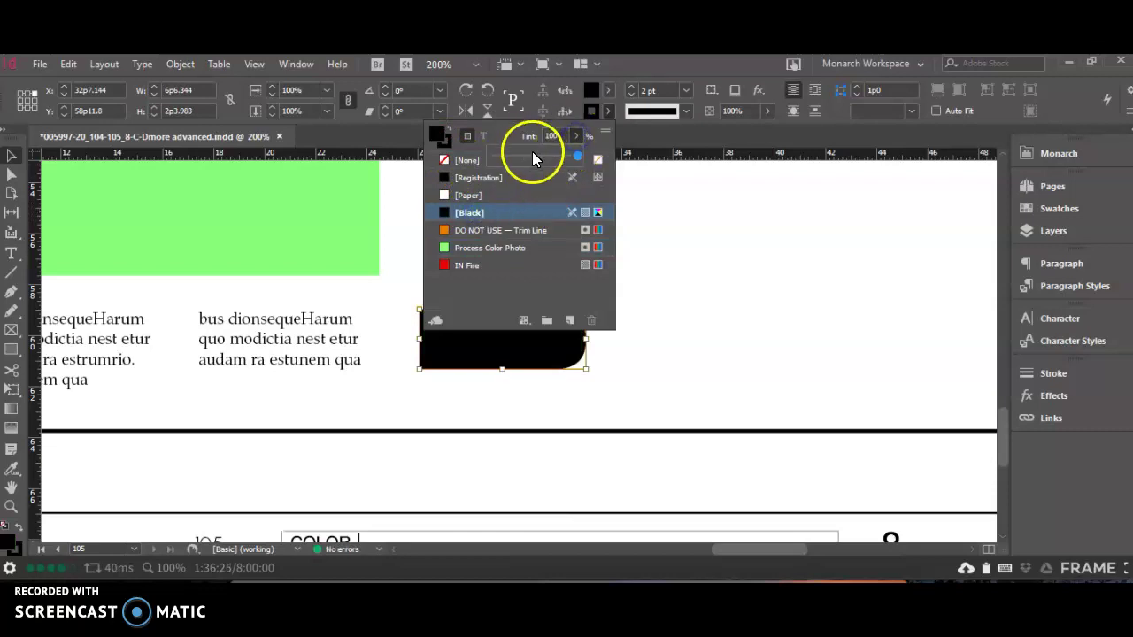
pyautogui.click(512, 156)
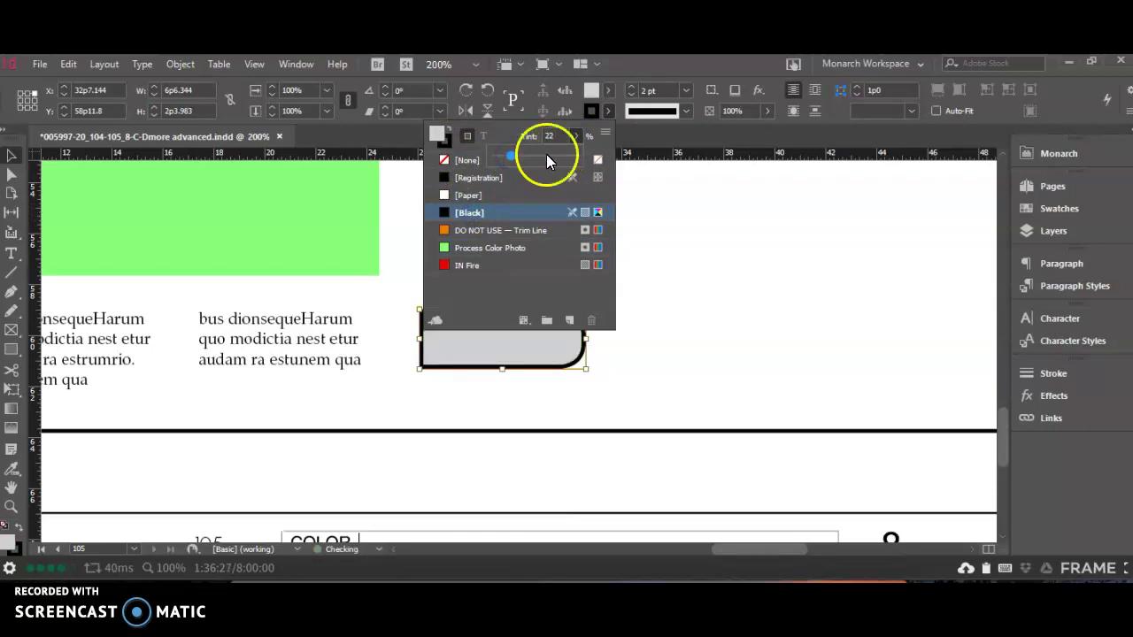
pyautogui.click(699, 237)
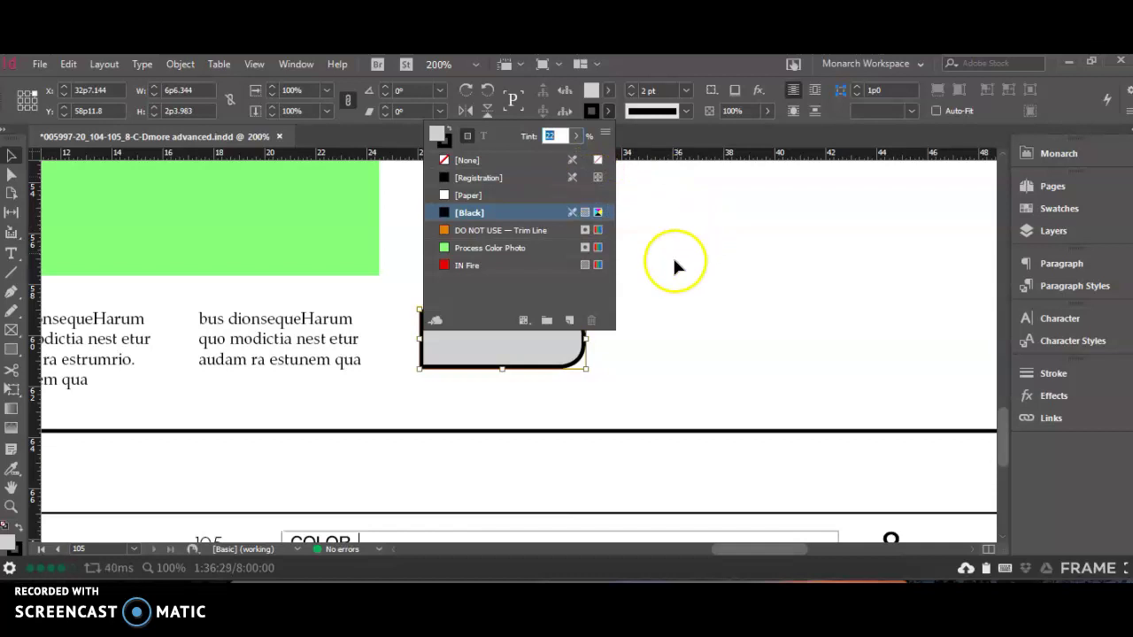
pyautogui.click(674, 266)
# Draw an ellipse about 5p12 by 5p6 beside the gray shape and a polygon about 3p5 by 7p10 overlapping it vertically
pyautogui.click(14, 354)
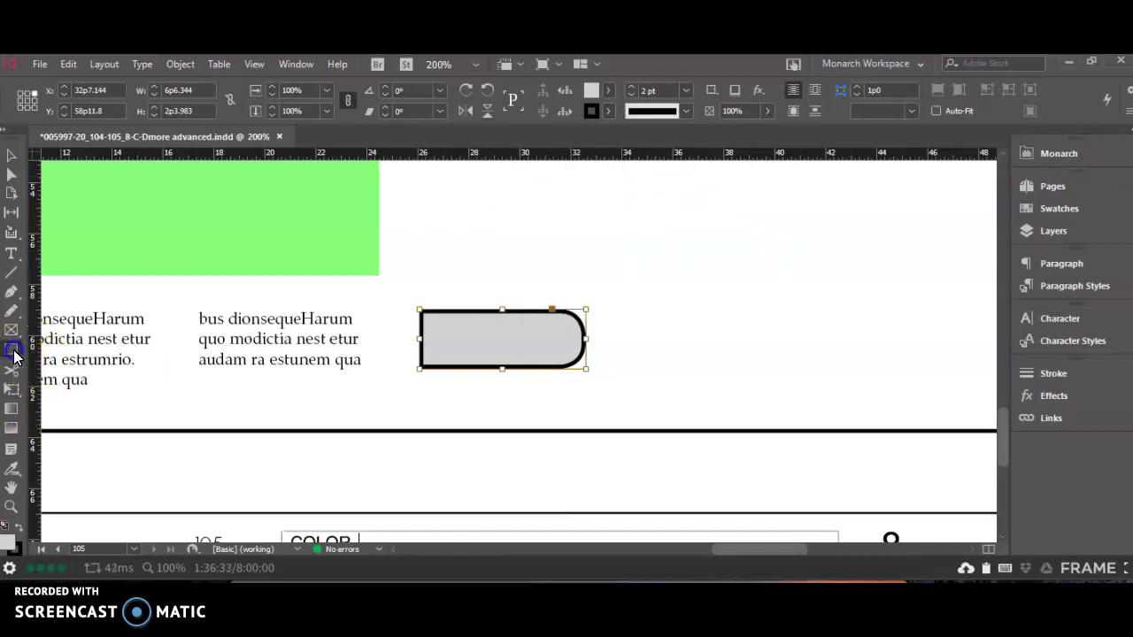
pyautogui.click(62, 387)
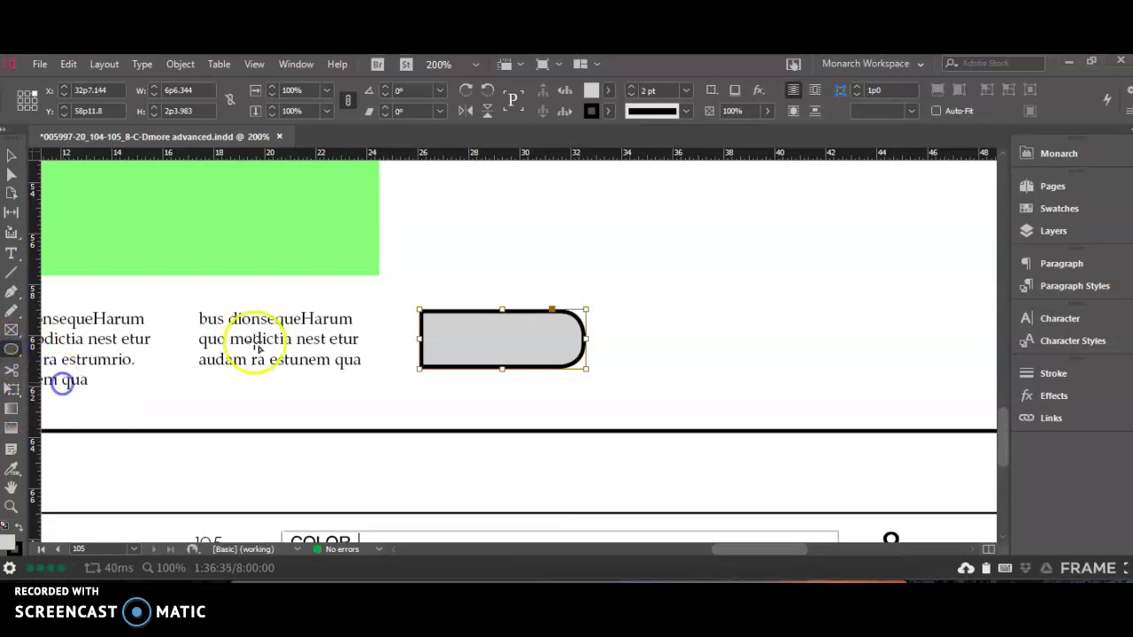
pyautogui.moveTo(612, 228); pyautogui.dragTo(762, 369)
pyautogui.click(11, 355)
pyautogui.click(80, 403)
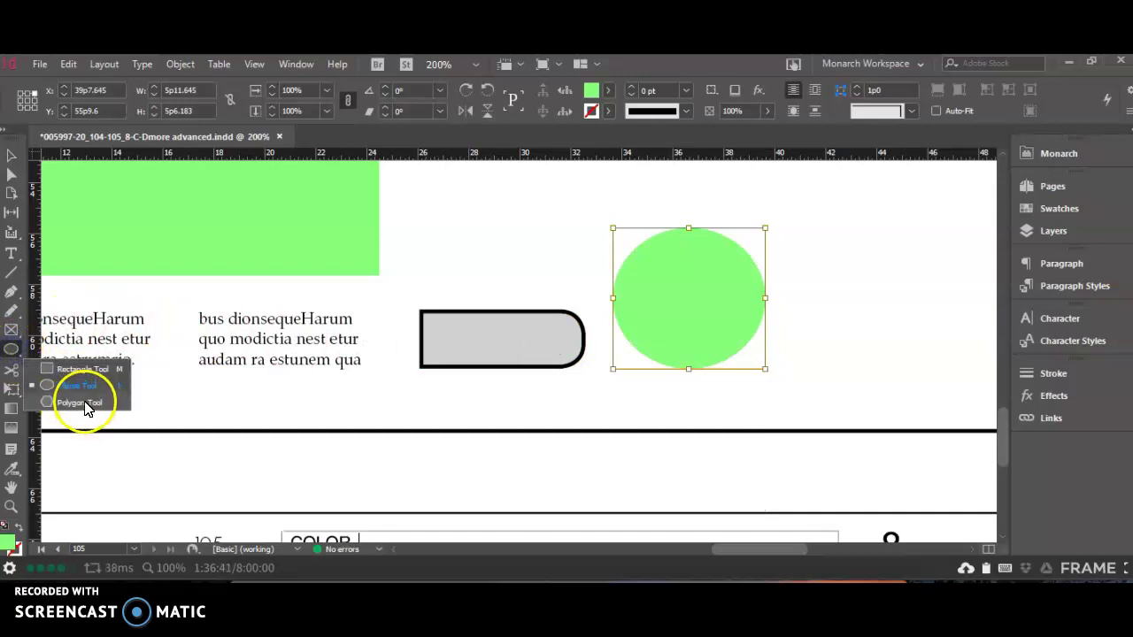
pyautogui.moveTo(663, 200); pyautogui.dragTo(753, 400)
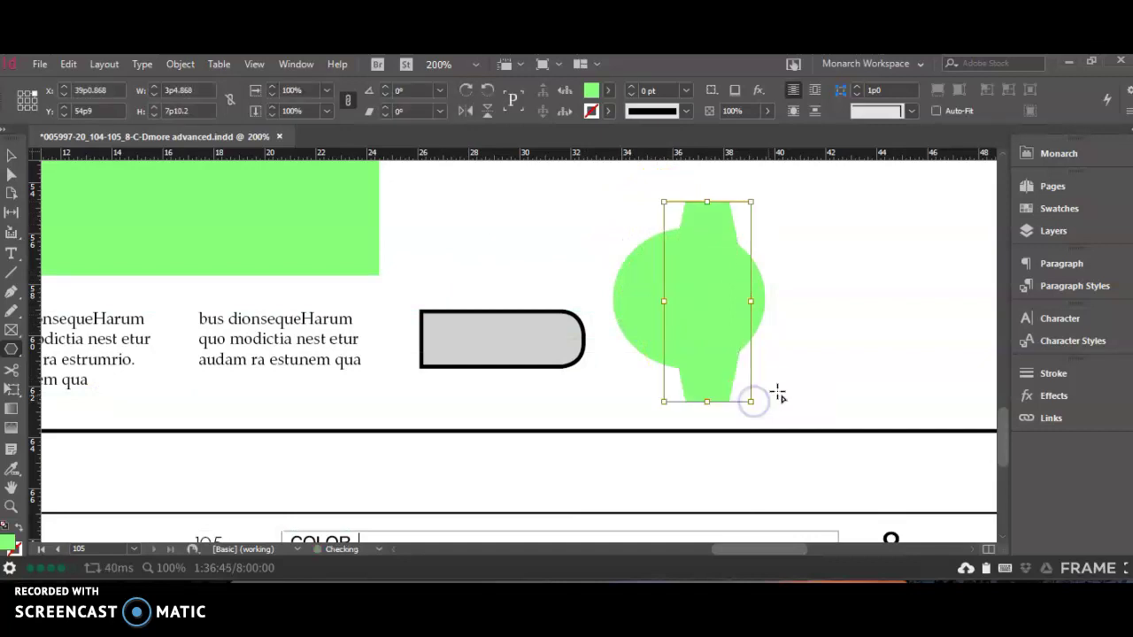
# Merge the ellipse and polygon with Pathfinder Add and give the combined shape a 1 pt [Black] stroke
pyautogui.click(12, 155)
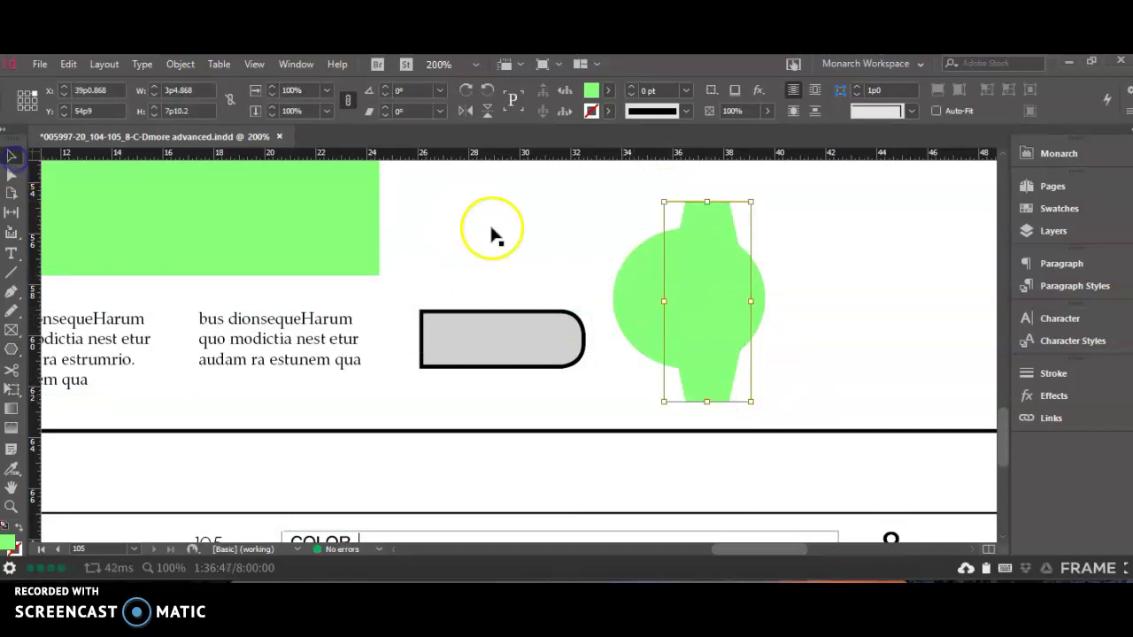
pyautogui.keyDown('shift'); pyautogui.click(645, 297); pyautogui.keyUp('shift')
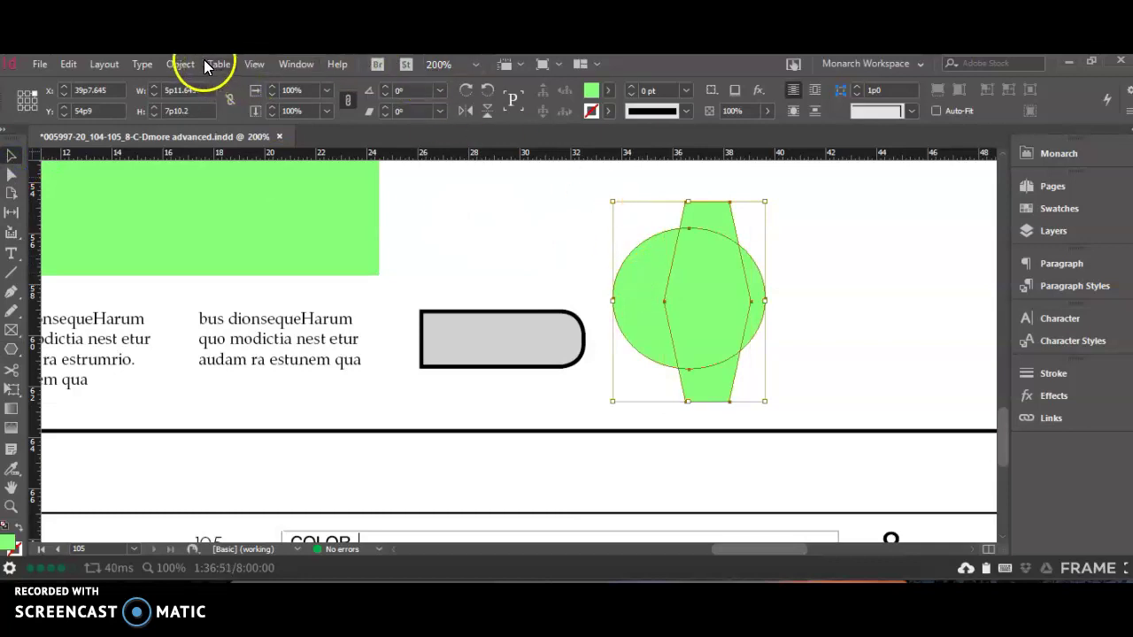
pyautogui.click(186, 64)
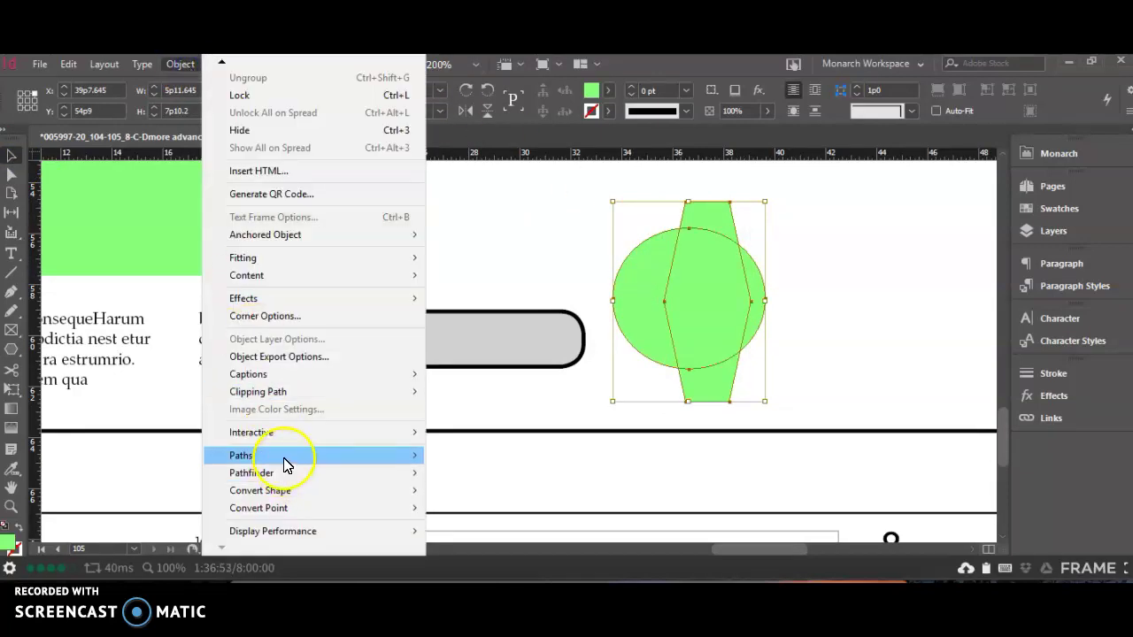
pyautogui.moveTo(301, 475)
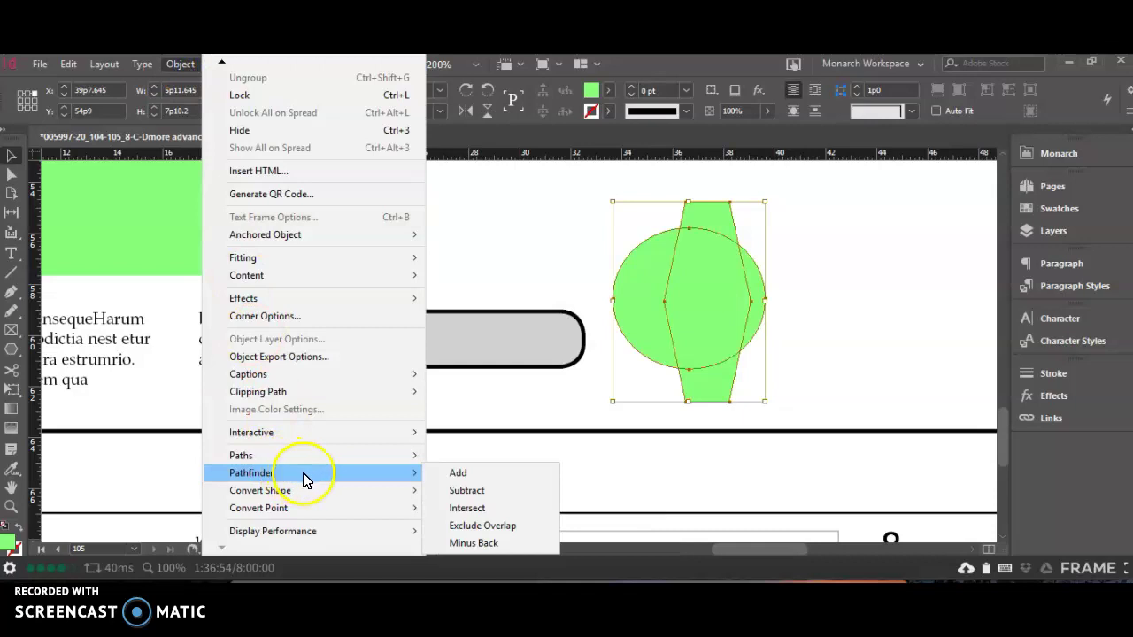
pyautogui.click(483, 474)
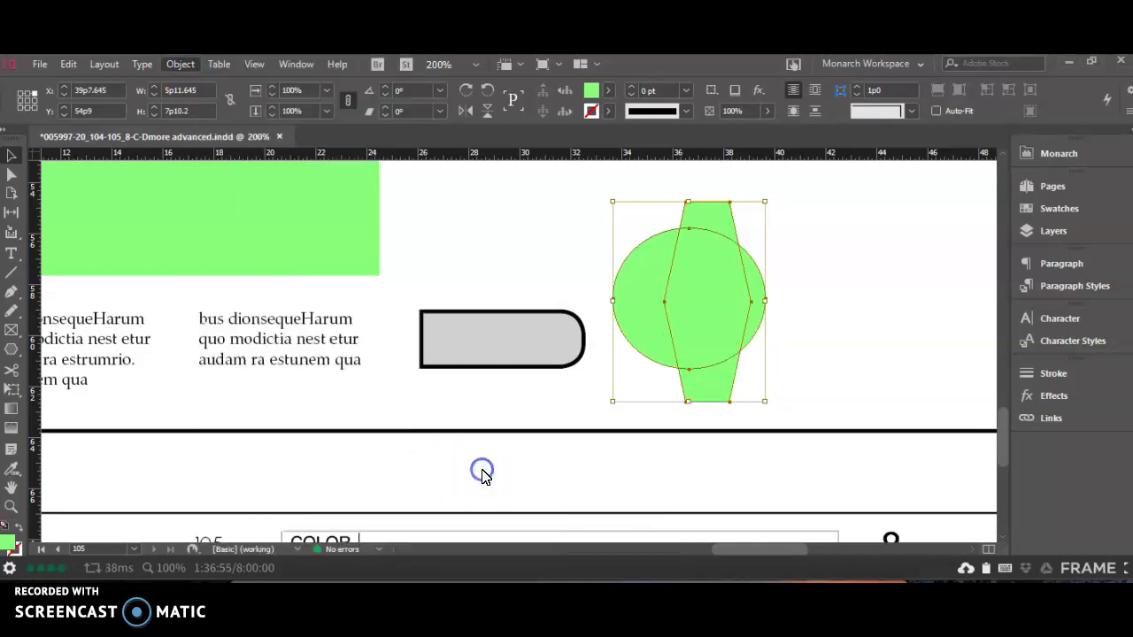
pyautogui.click(607, 111)
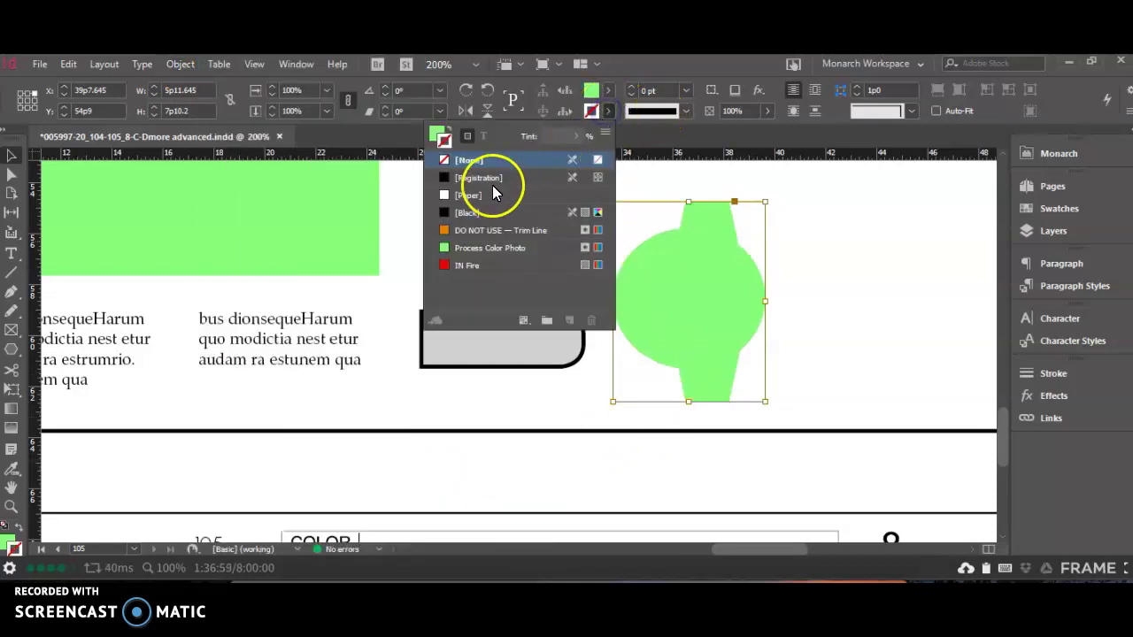
pyautogui.click(481, 211)
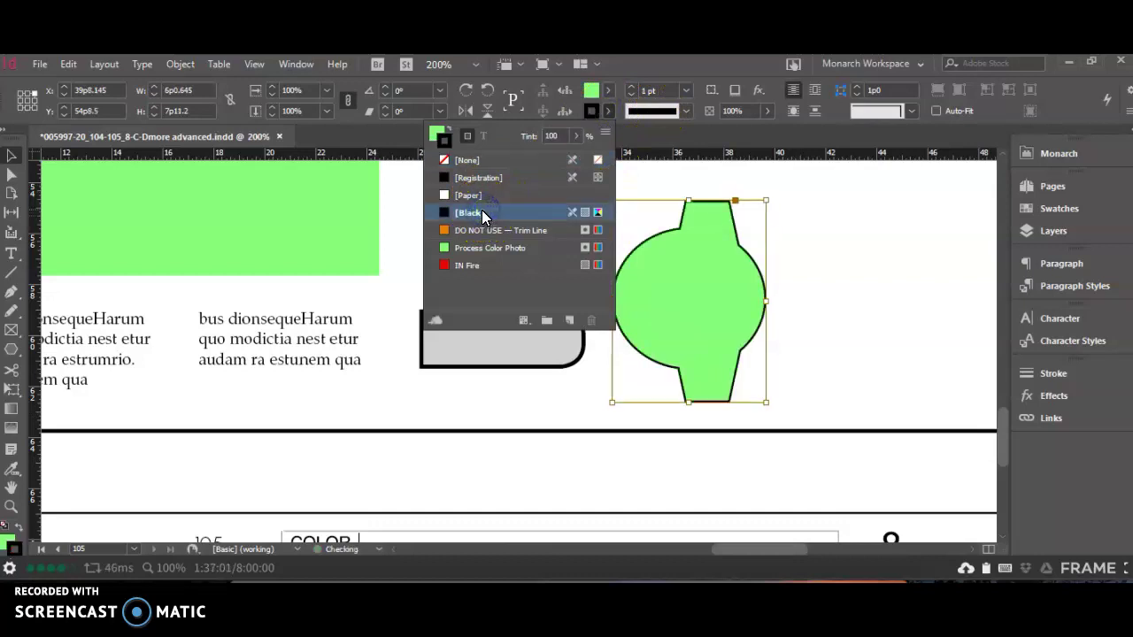
pyautogui.click(12, 254)
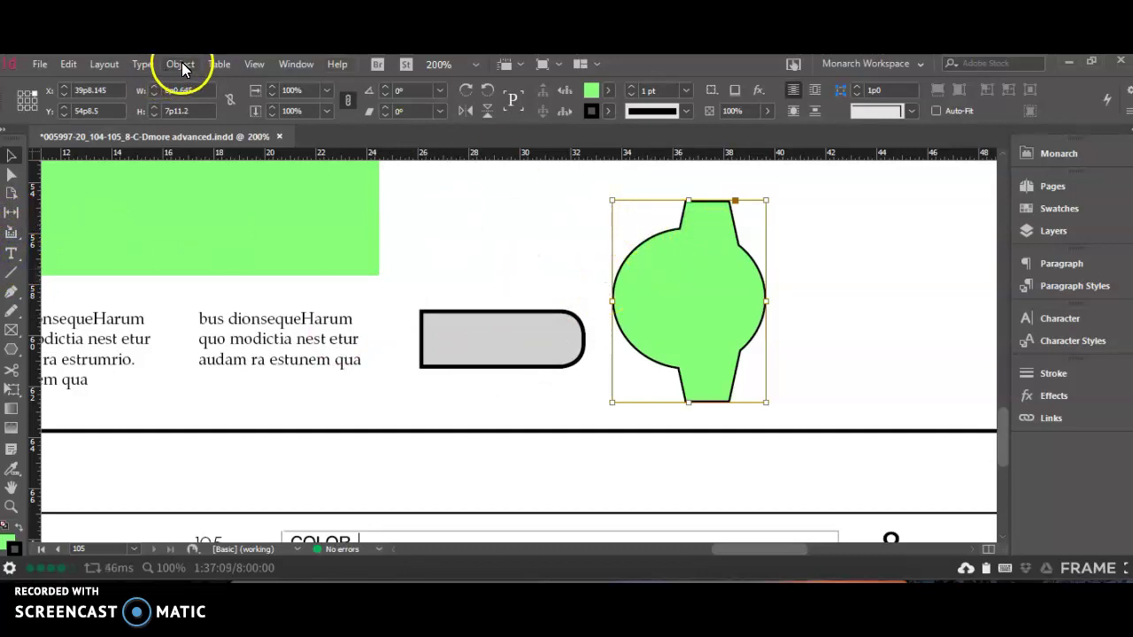
pyautogui.click(142, 65)
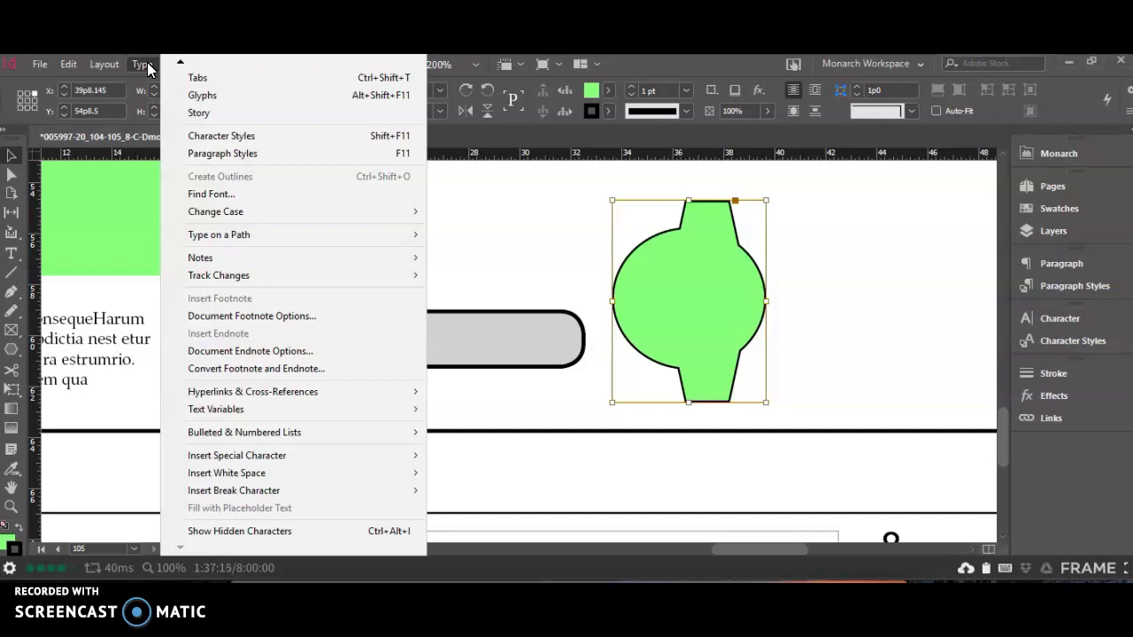
pyautogui.moveTo(250, 465)
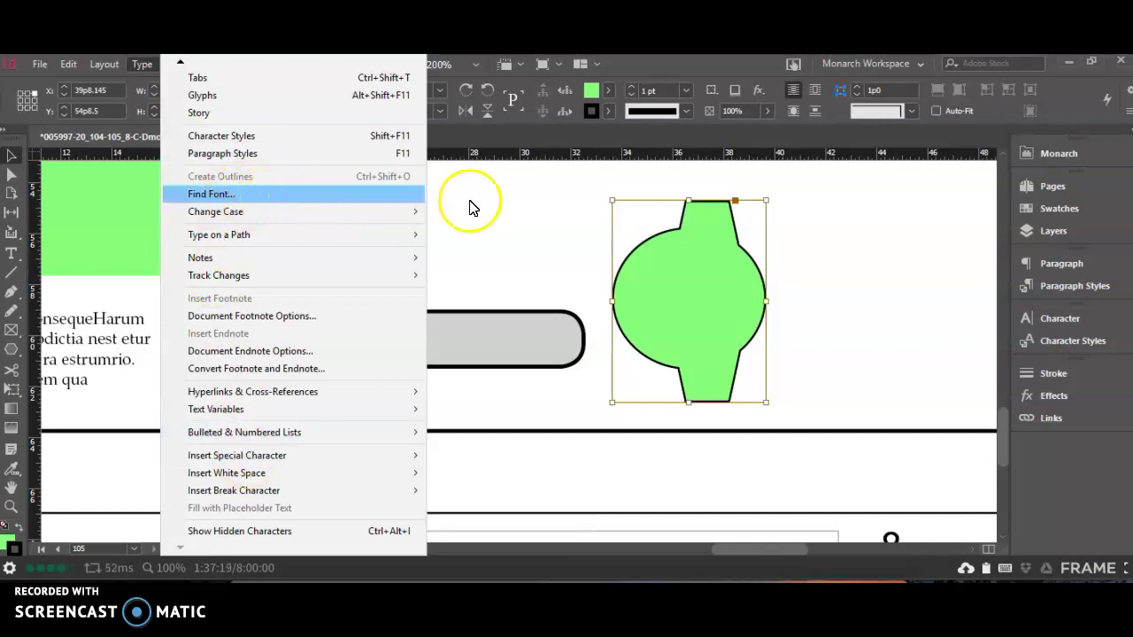
# Delete the green merged shape and shift the gray rounded shape to the right, narrowing it to about 5p7 wide
pyautogui.click(696, 236)
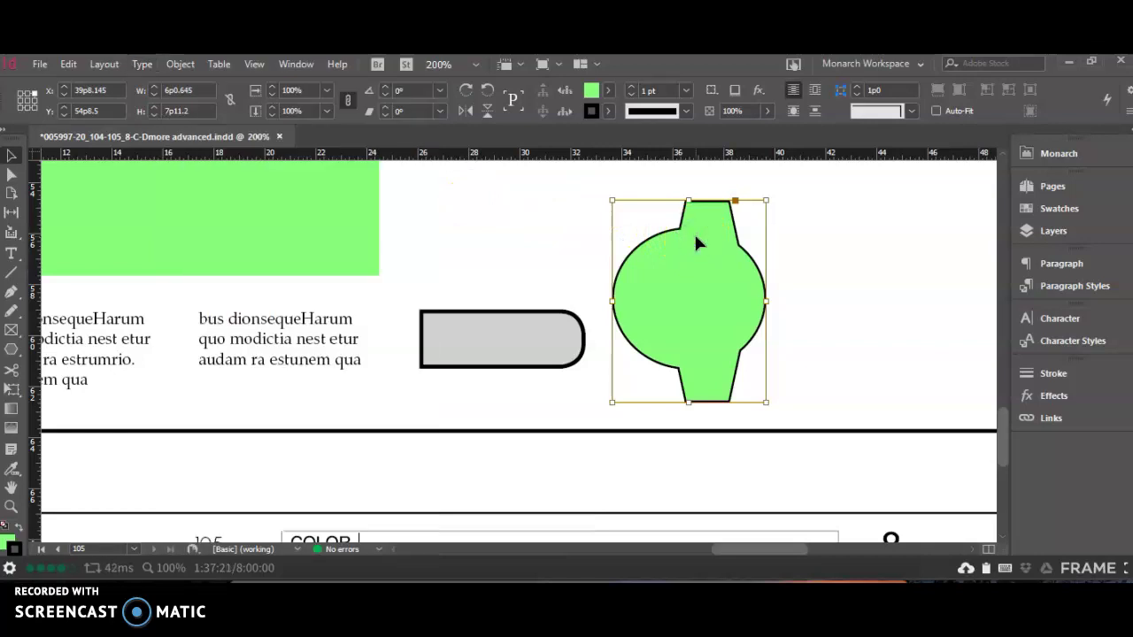
pyautogui.press('Delete')
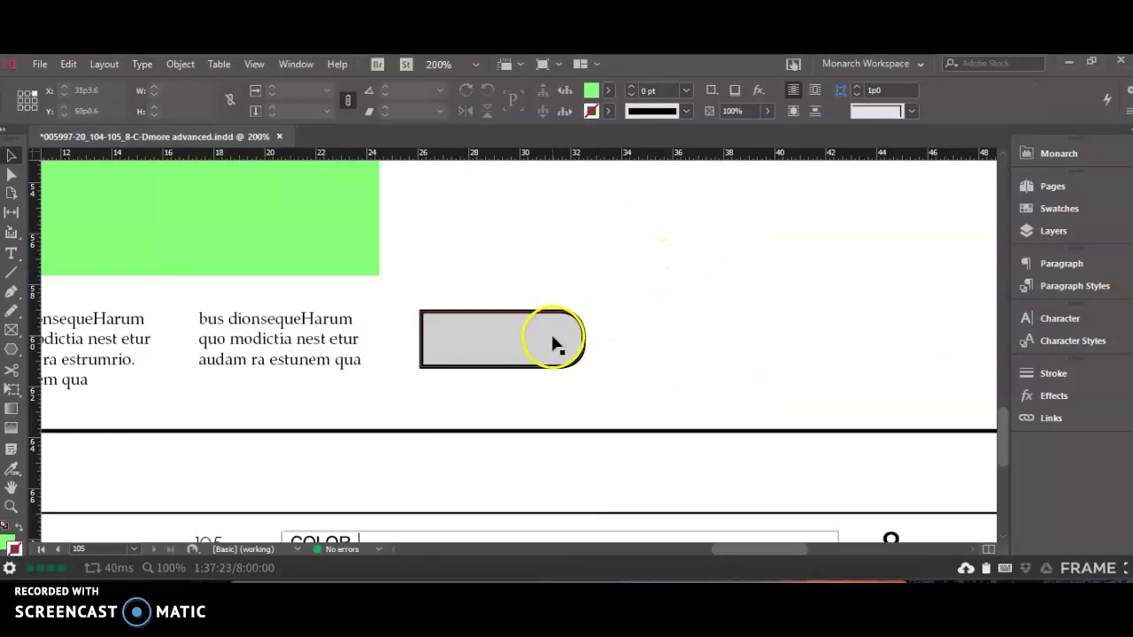
pyautogui.moveTo(557, 333); pyautogui.dragTo(583, 334)
pyautogui.moveTo(452, 335); pyautogui.dragTo(475, 333)
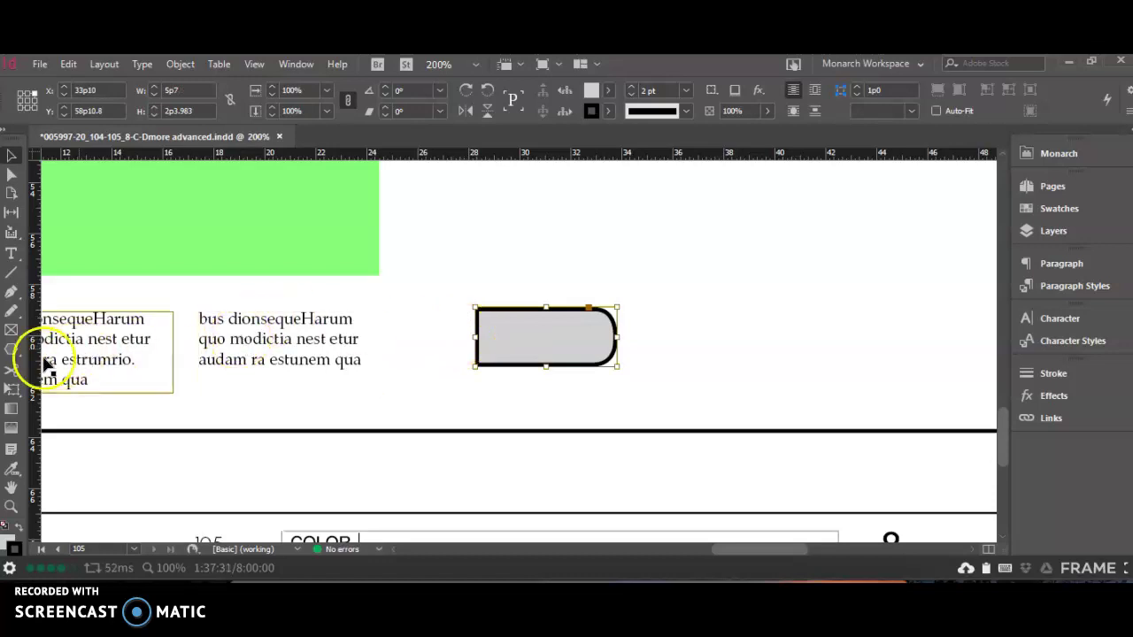
# Draw a rectangle about 1p0.5 by 0p9.1 just left of the gray rounded shape's upper part
pyautogui.click(13, 354)
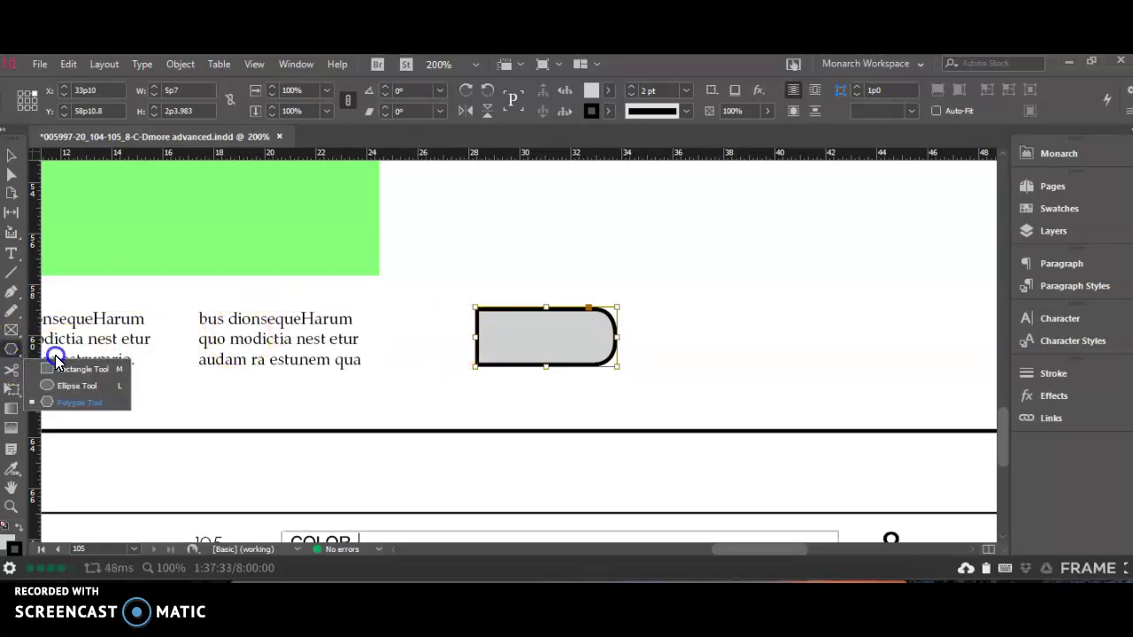
pyautogui.click(70, 374)
pyautogui.click(72, 374)
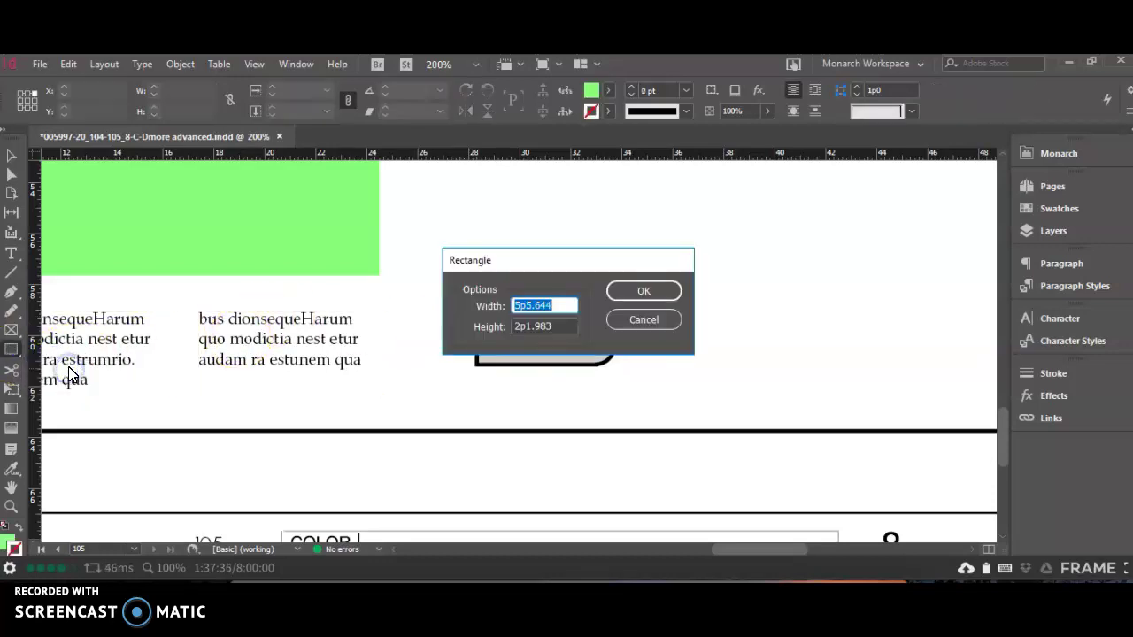
pyautogui.click(665, 324)
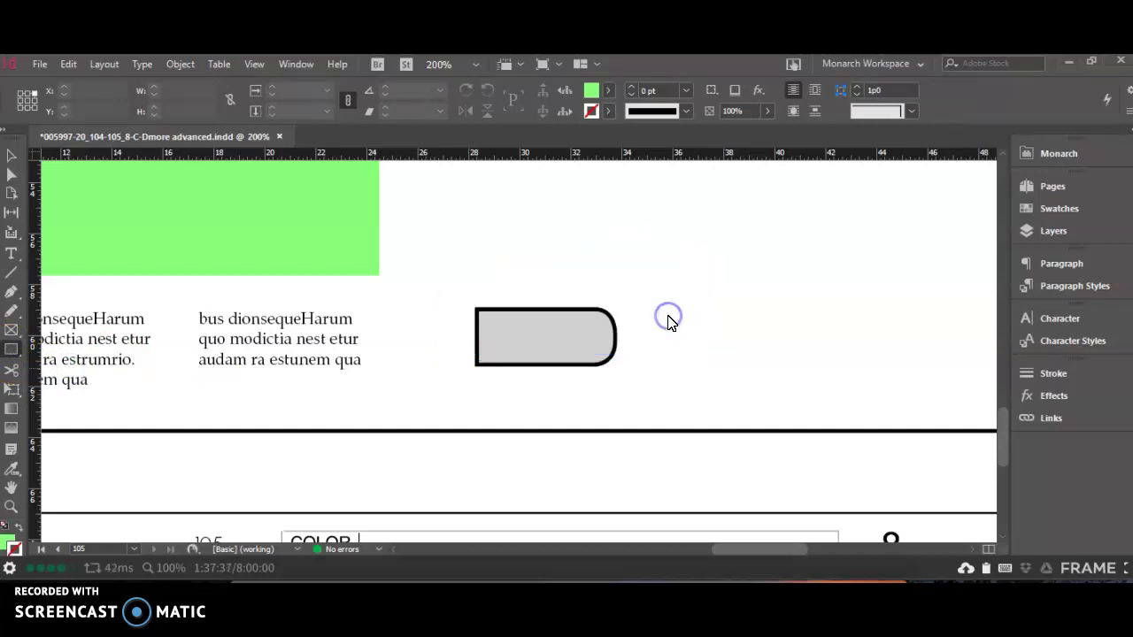
pyautogui.click(433, 313)
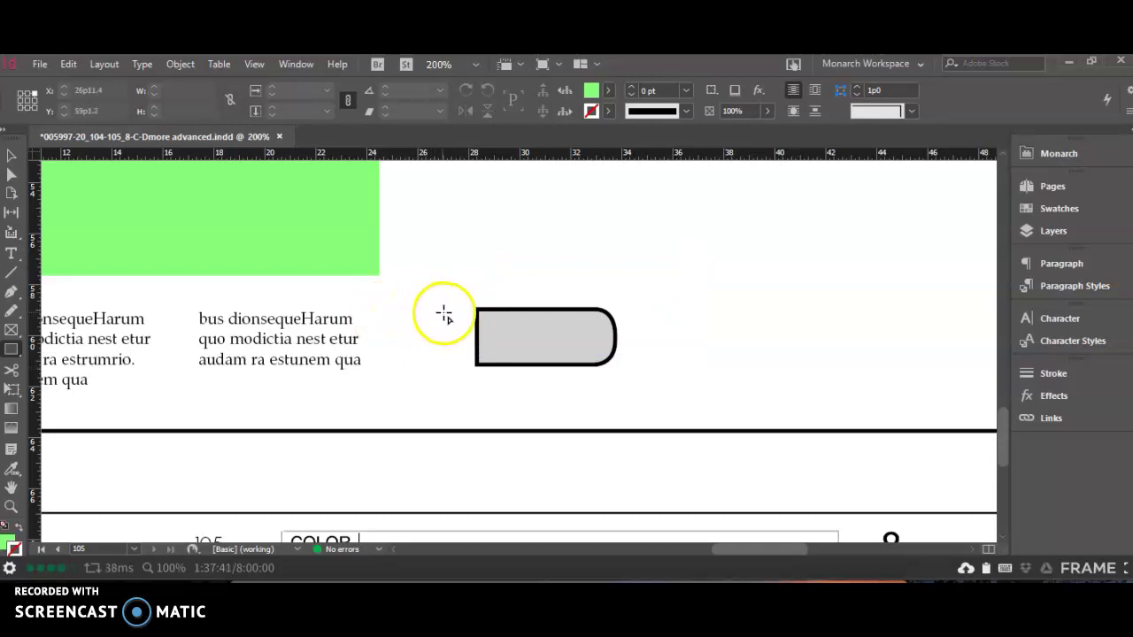
pyautogui.moveTo(444, 314); pyautogui.dragTo(467, 333)
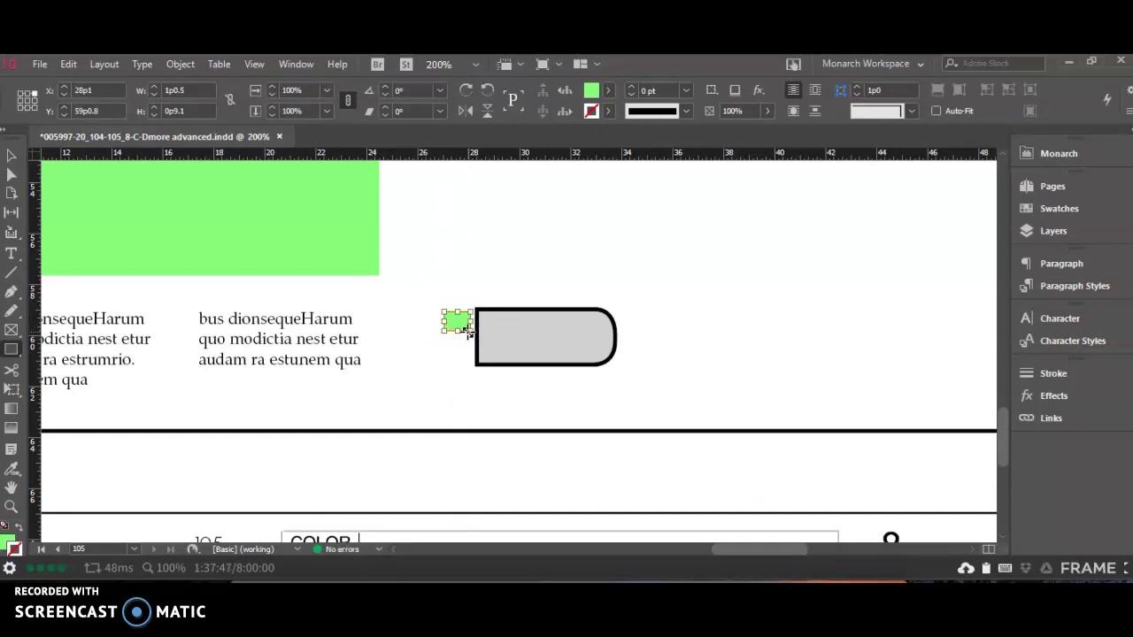
# Draw a tiny rectangle about 0p2.43 by 0p2 inside the small green rectangle and fill it with [Paper]
pyautogui.hotkey('ctrl', '=')
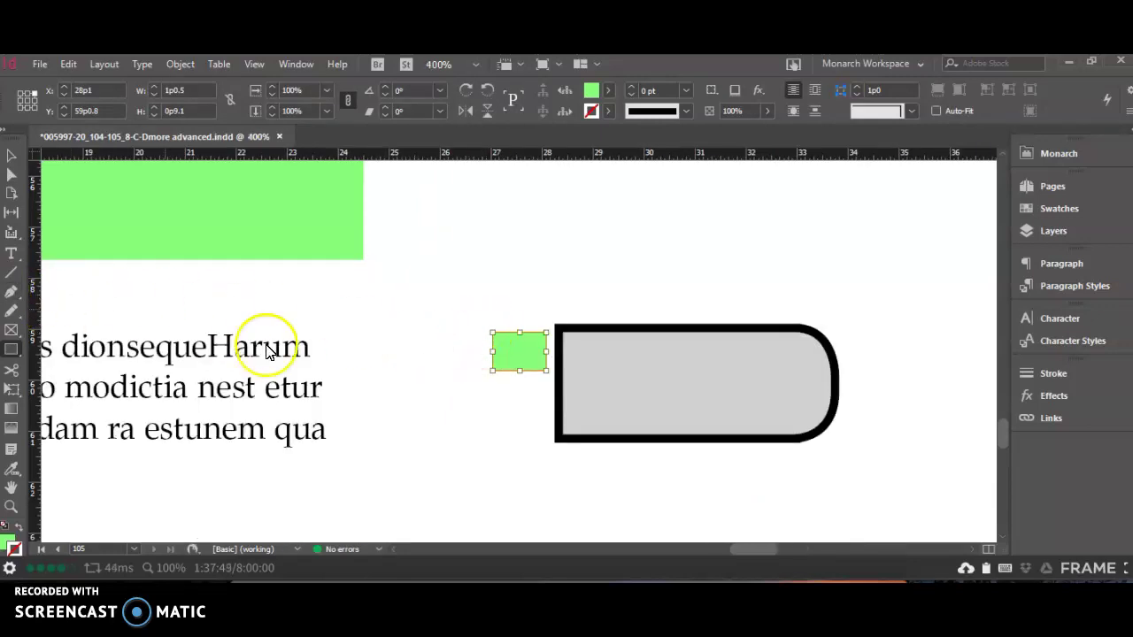
pyautogui.moveTo(510, 349)
pyautogui.mouseDown()
pyautogui.moveTo(531, 357)
pyautogui.moveTo(520, 357)
pyautogui.mouseUp()
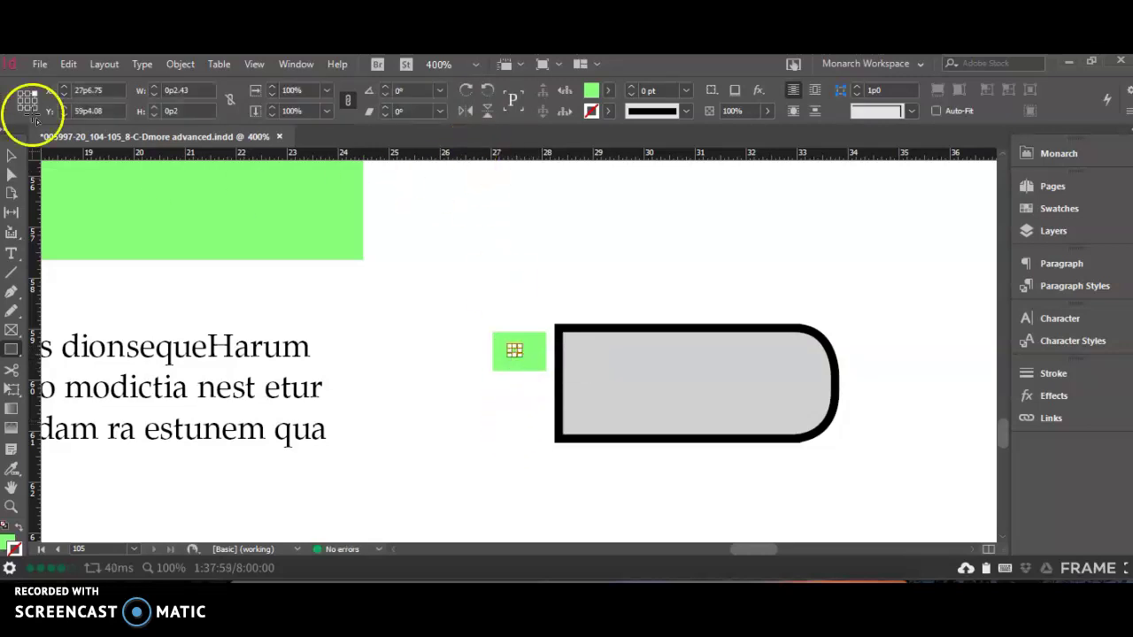
pyautogui.click(12, 157)
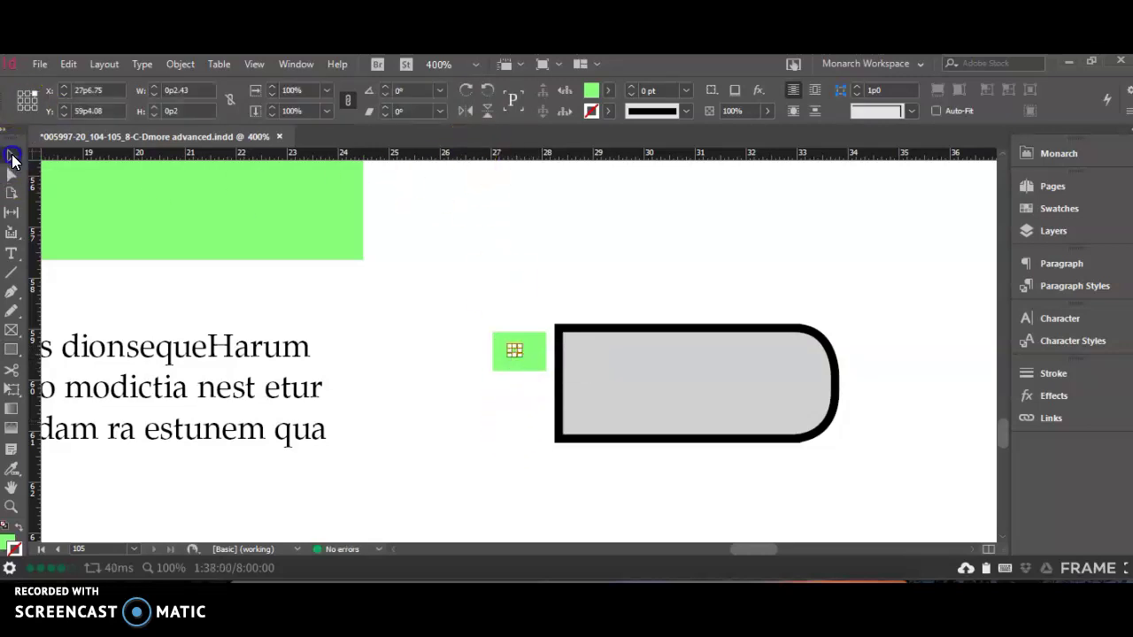
pyautogui.click(607, 90)
pyautogui.click(484, 174)
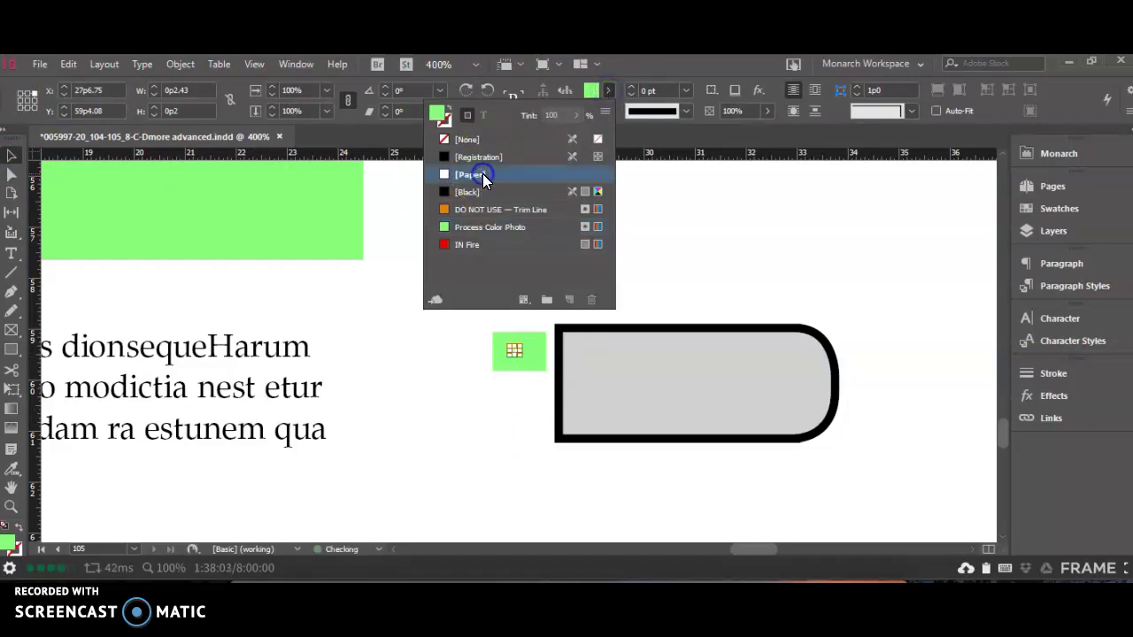
pyautogui.click(675, 193)
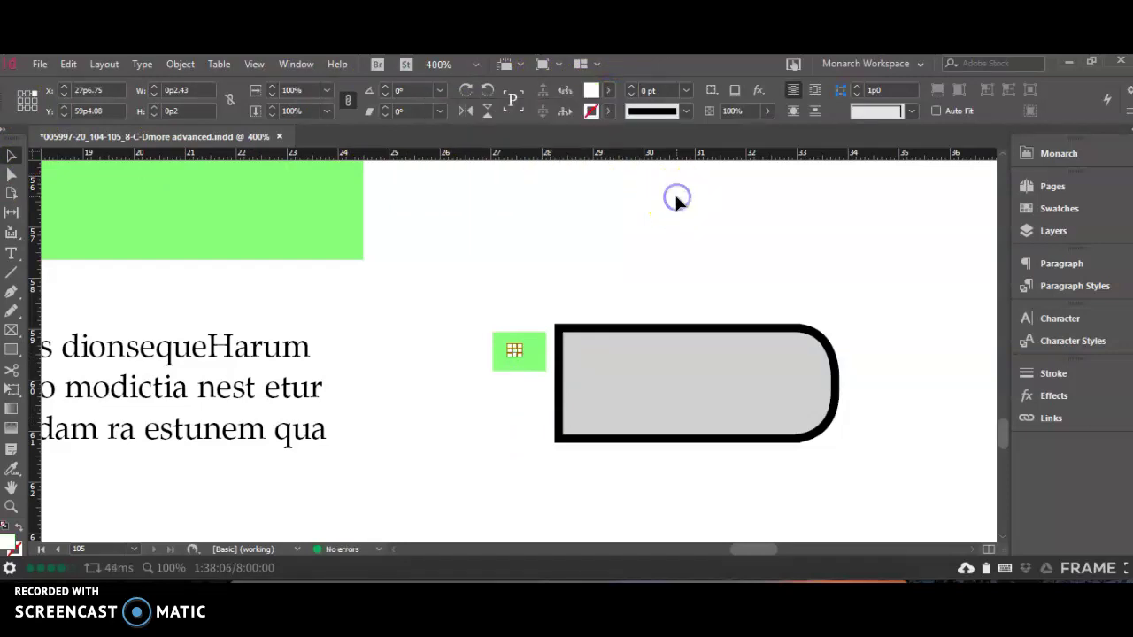
# Fill the outer small green rectangle with [Black]
pyautogui.click(526, 337)
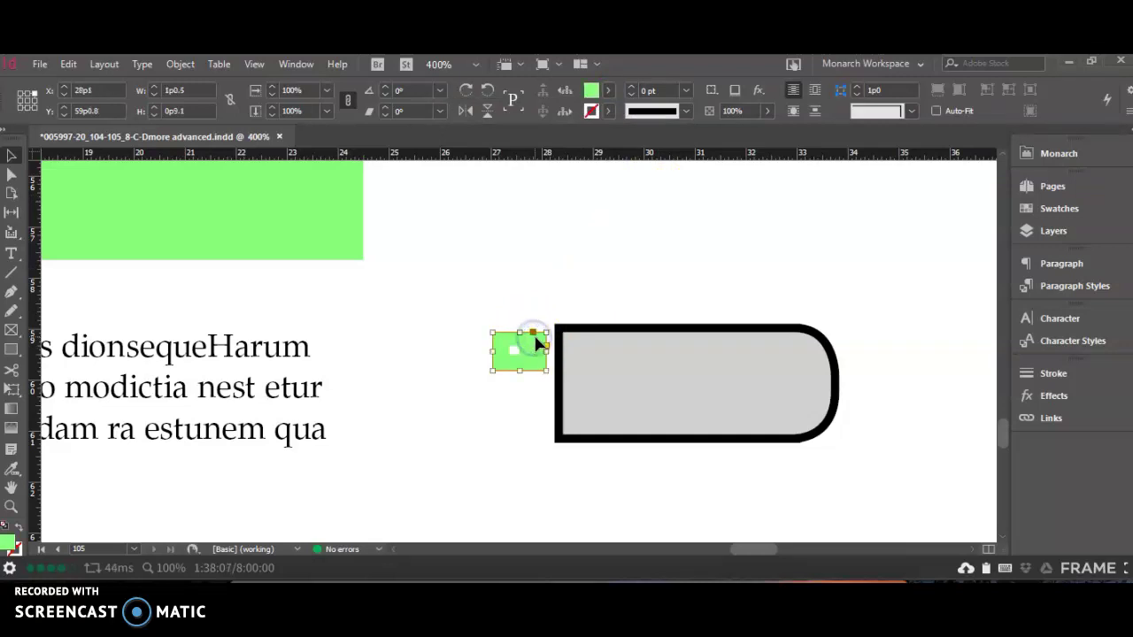
pyautogui.click(617, 74)
pyautogui.click(608, 91)
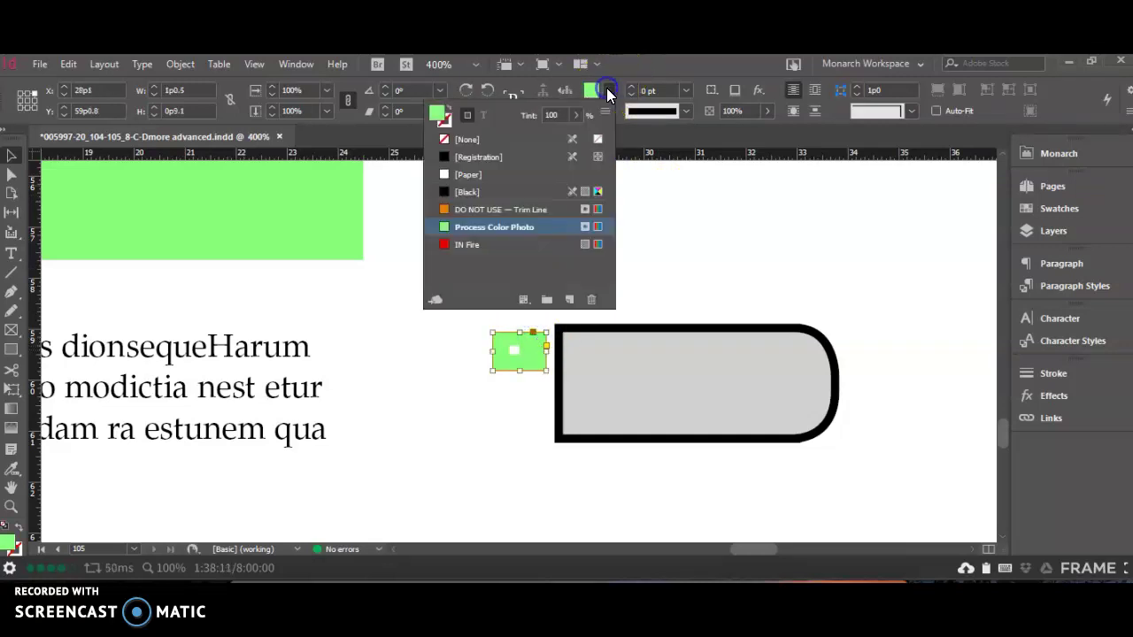
pyautogui.click(478, 193)
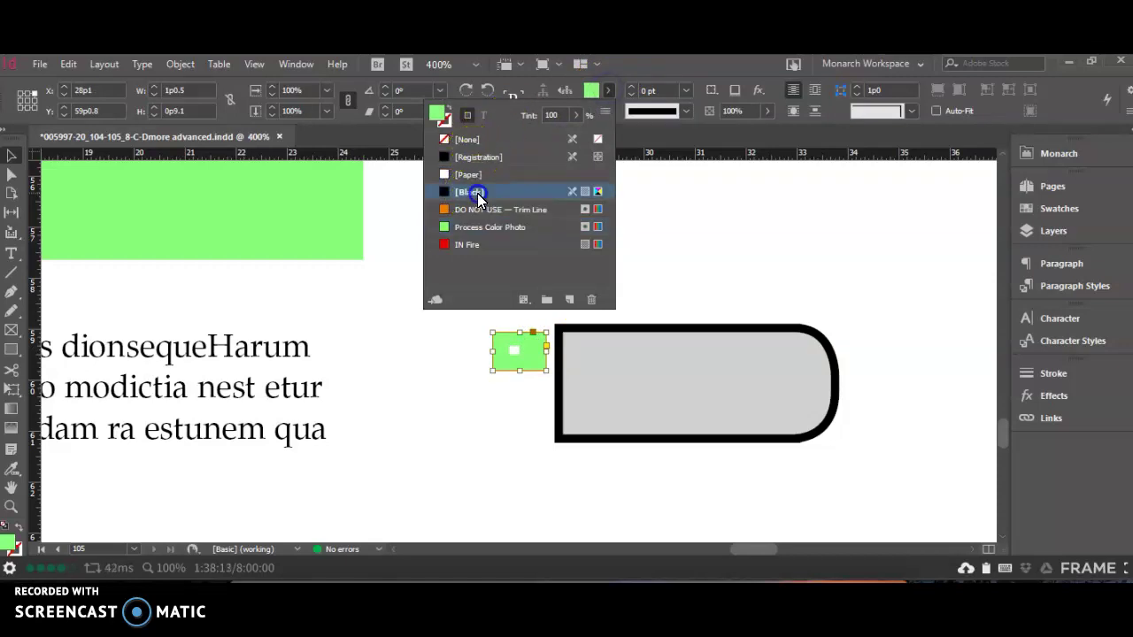
pyautogui.click(574, 116)
pyautogui.moveTo(522, 138); pyautogui.dragTo(512, 138)
pyautogui.moveTo(511, 133); pyautogui.dragTo(449, 124)
pyautogui.click(475, 190)
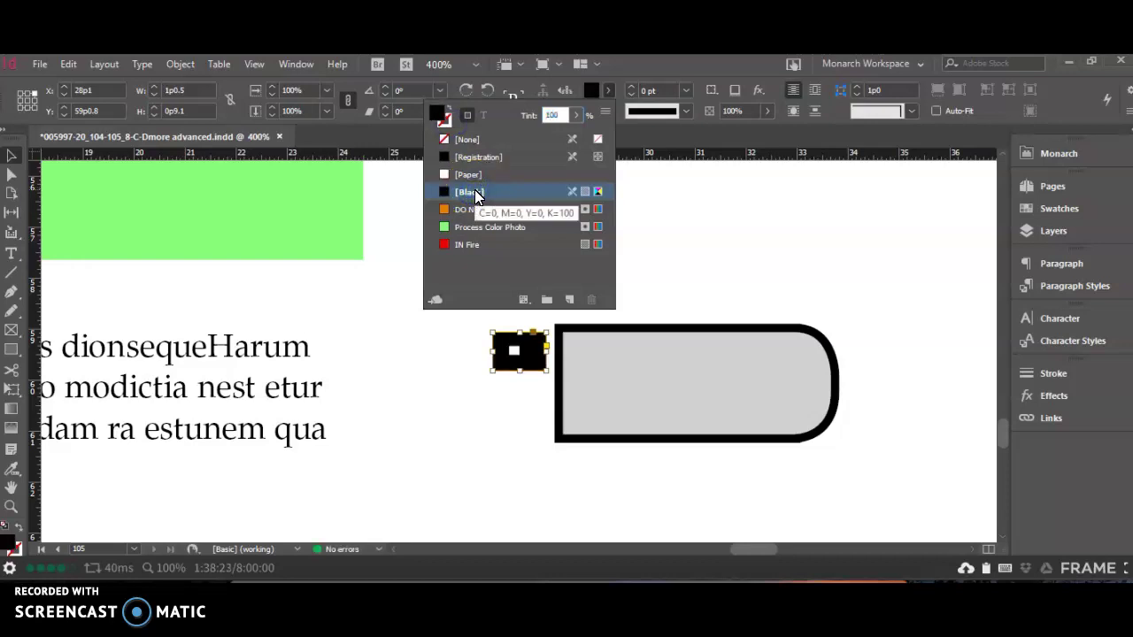
# Give the small outer rectangle a 1 pt [Black] stroke and set its fill tint to 21%
pyautogui.click(445, 131)
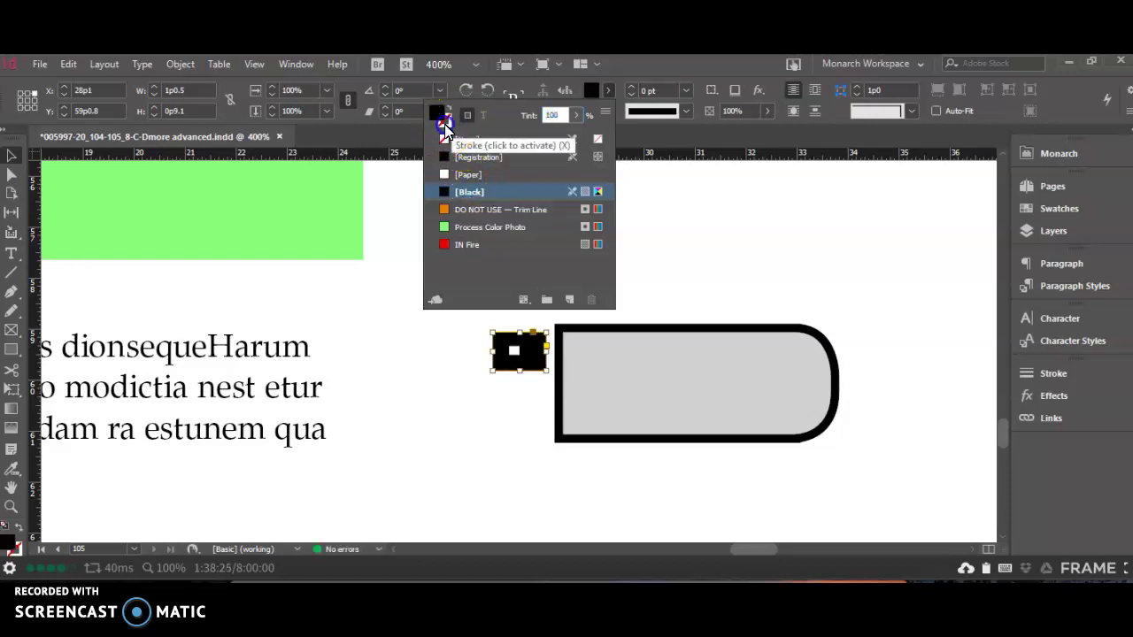
pyautogui.click(475, 192)
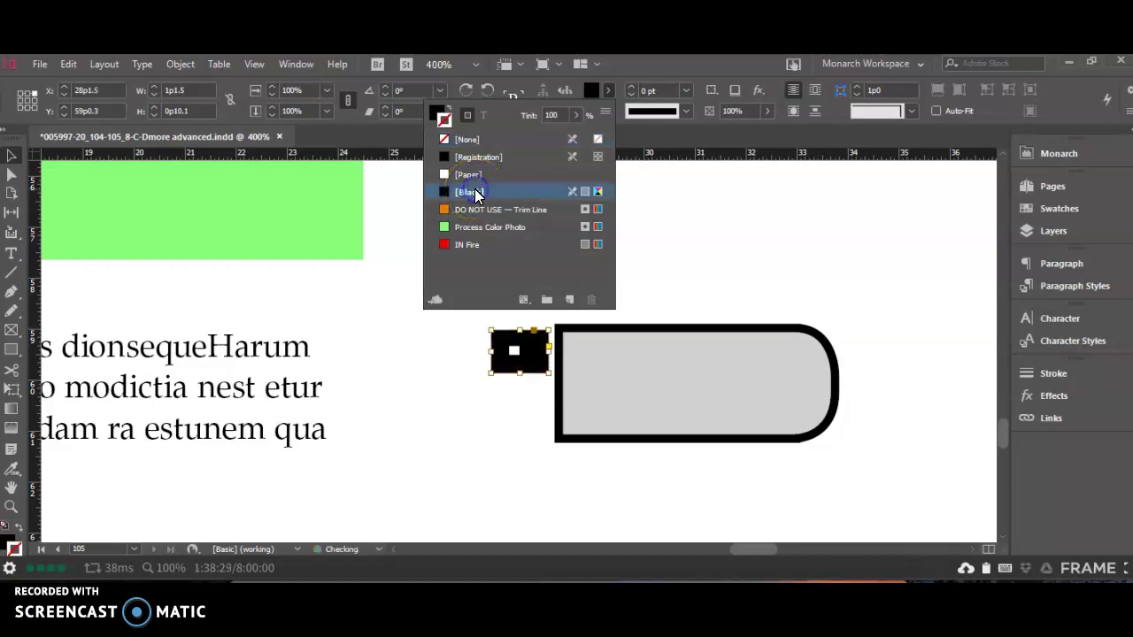
pyautogui.click(434, 111)
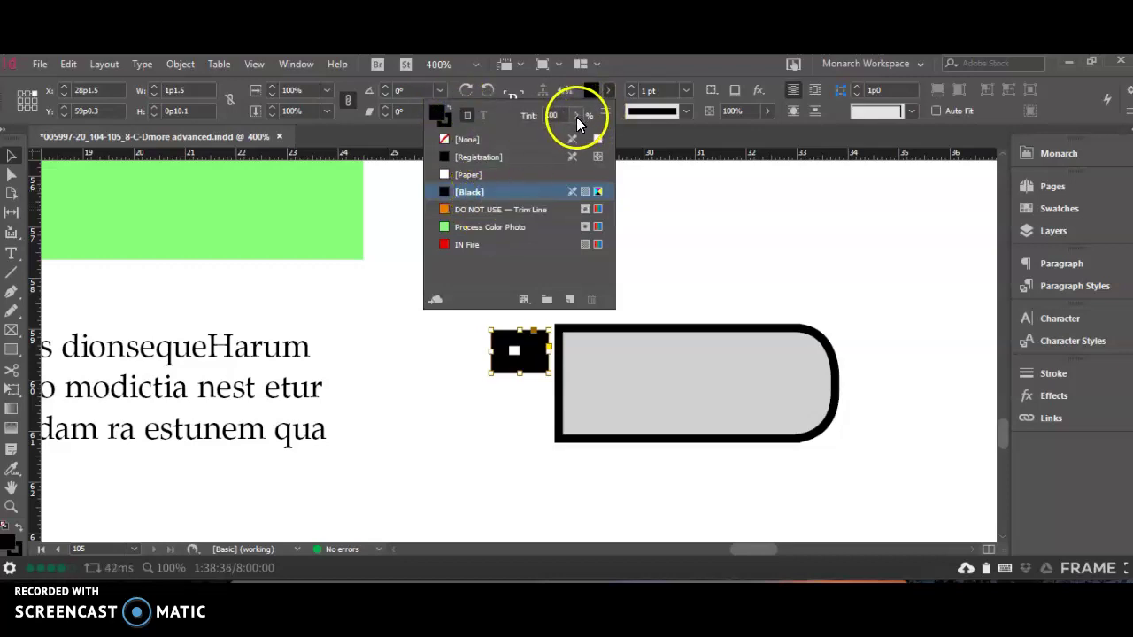
pyautogui.click(511, 134)
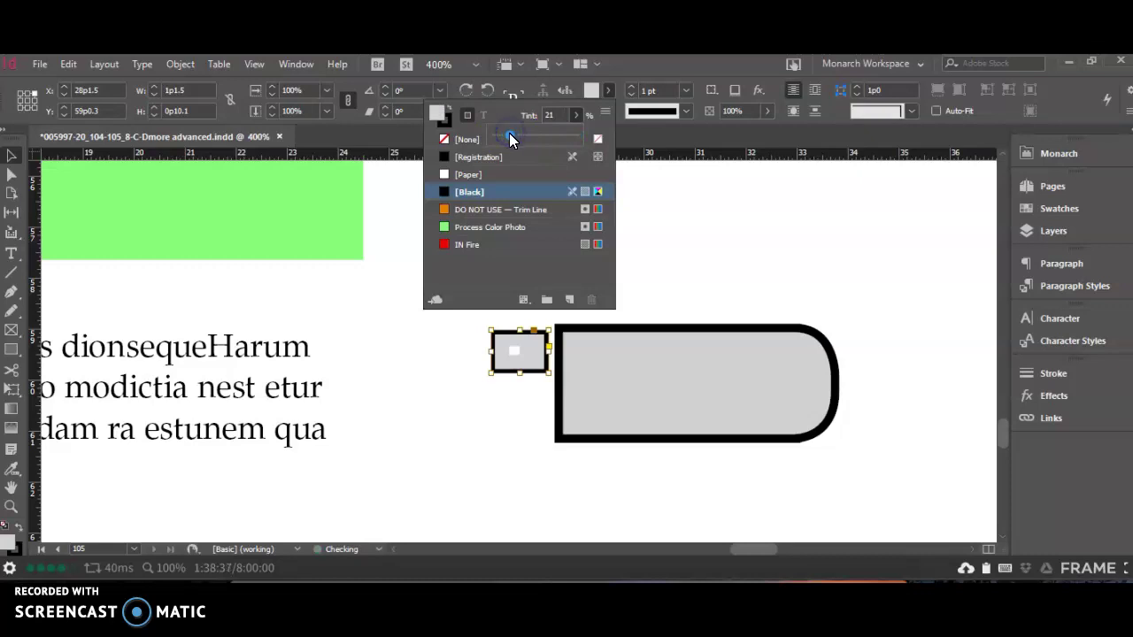
pyautogui.click(516, 352)
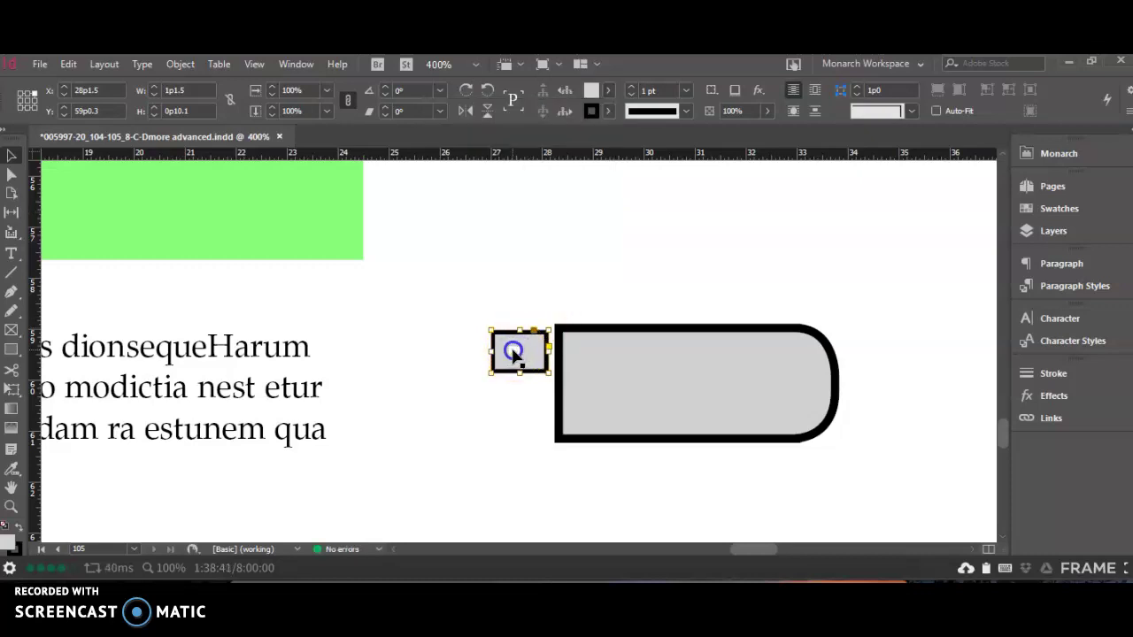
pyautogui.click(548, 302)
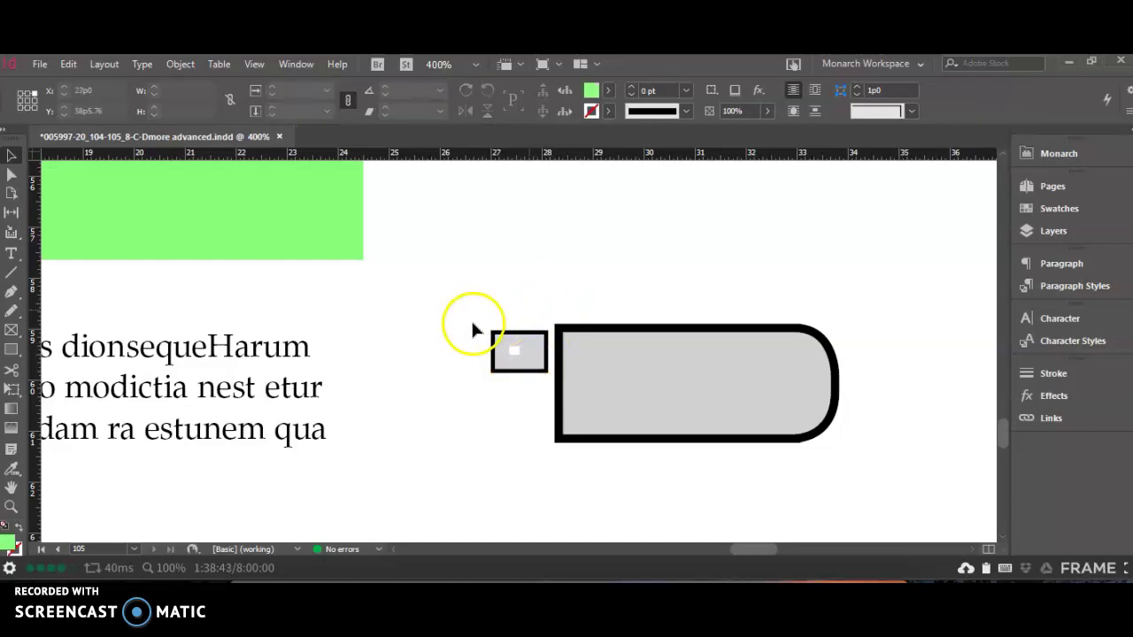
pyautogui.click(519, 361)
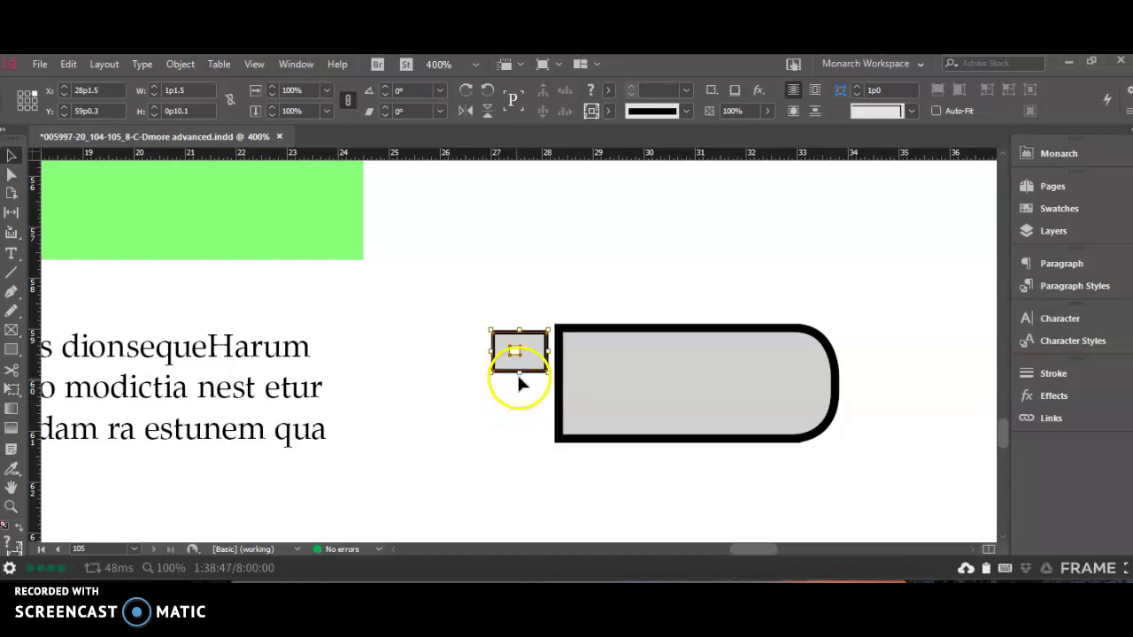
pyautogui.click(527, 368)
pyautogui.click(523, 299)
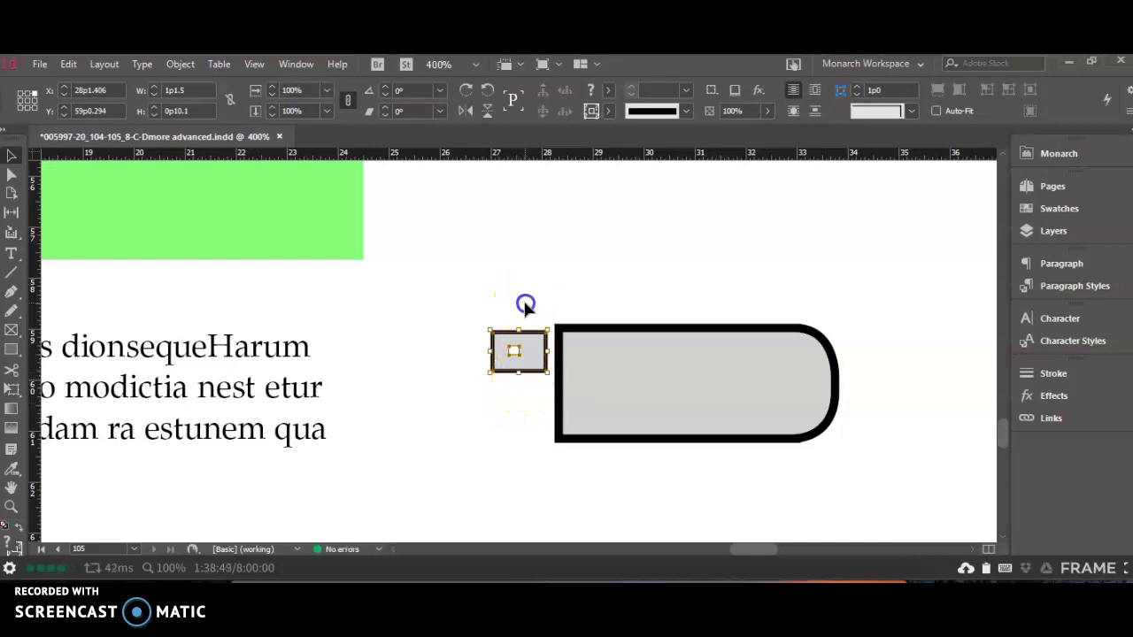
pyautogui.click(514, 374)
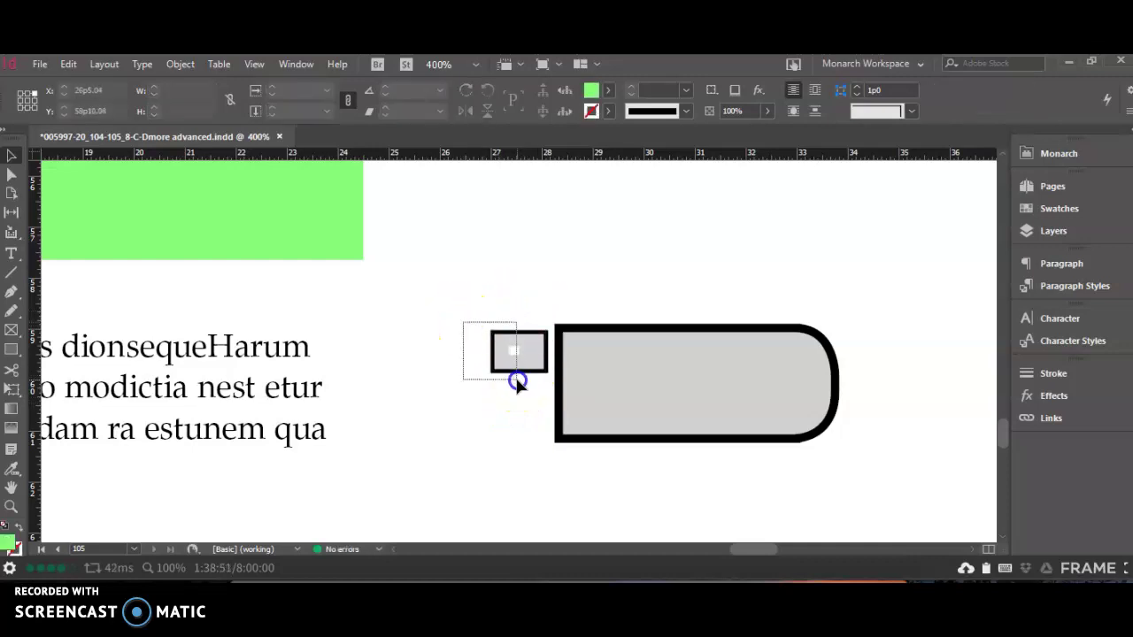
pyautogui.click(513, 380)
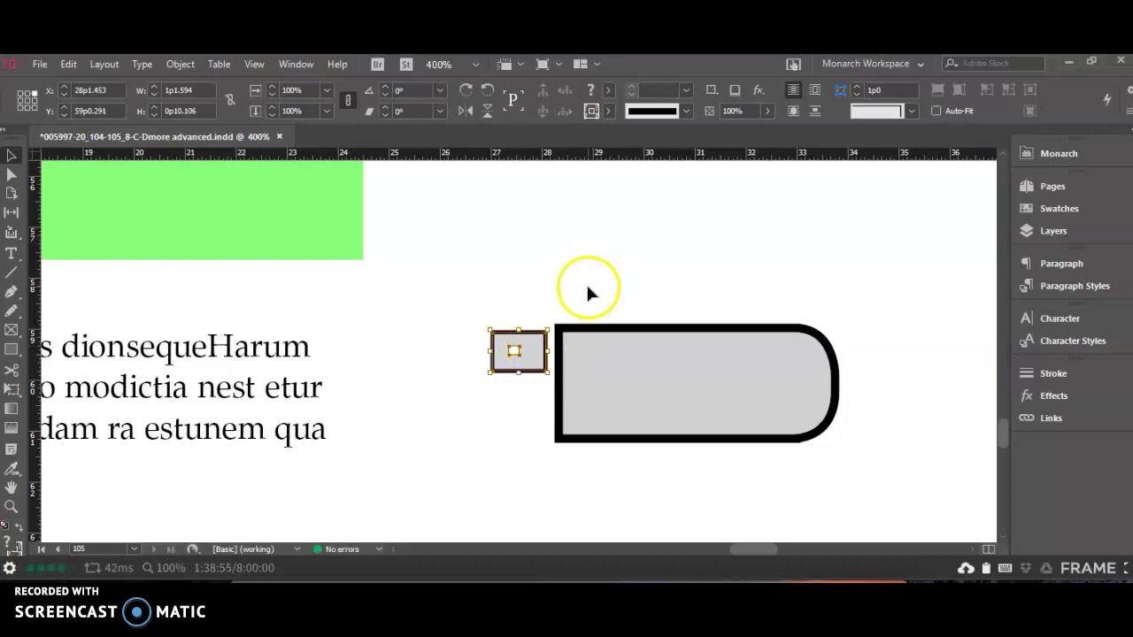
pyautogui.click(601, 289)
# Duplicate the small gray rectangle and its white inner rectangle directly below the originals
pyautogui.keyDown('alt'); pyautogui.moveTo(526, 353); pyautogui.dragTo(536, 399); pyautogui.keyUp('alt')
pyautogui.doubleClick(523, 357)
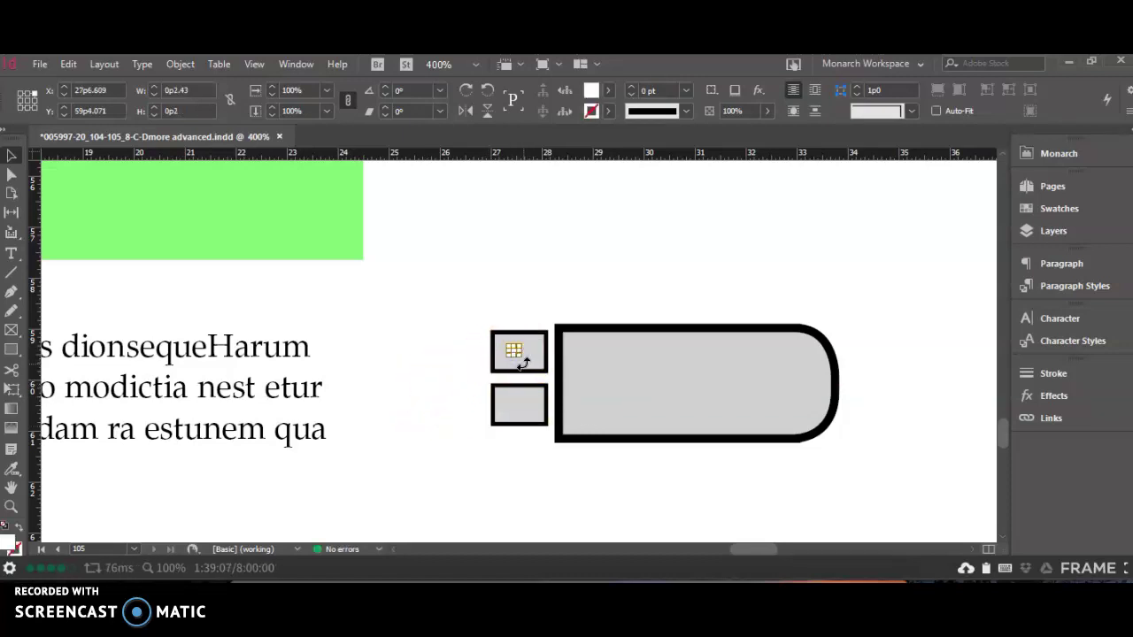
pyautogui.click(493, 380)
pyautogui.moveTo(515, 352); pyautogui.dragTo(518, 405)
pyautogui.click(470, 340)
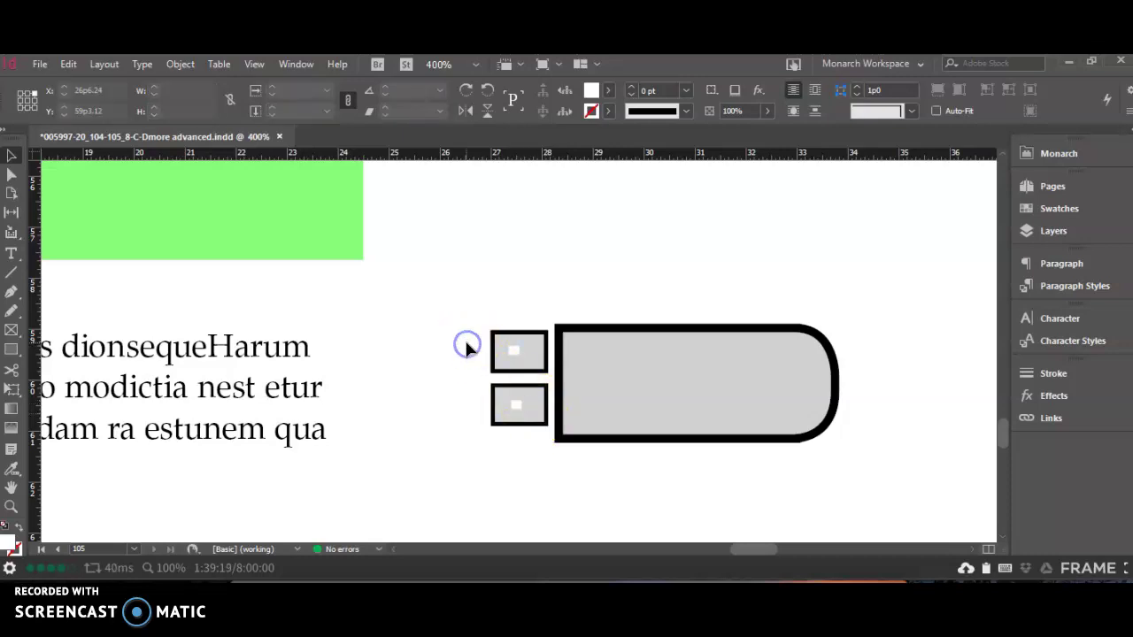
# Nudge both small gray rectangles and their white inner rectangles down by 1 pt together
pyautogui.moveTo(476, 314); pyautogui.dragTo(540, 437)
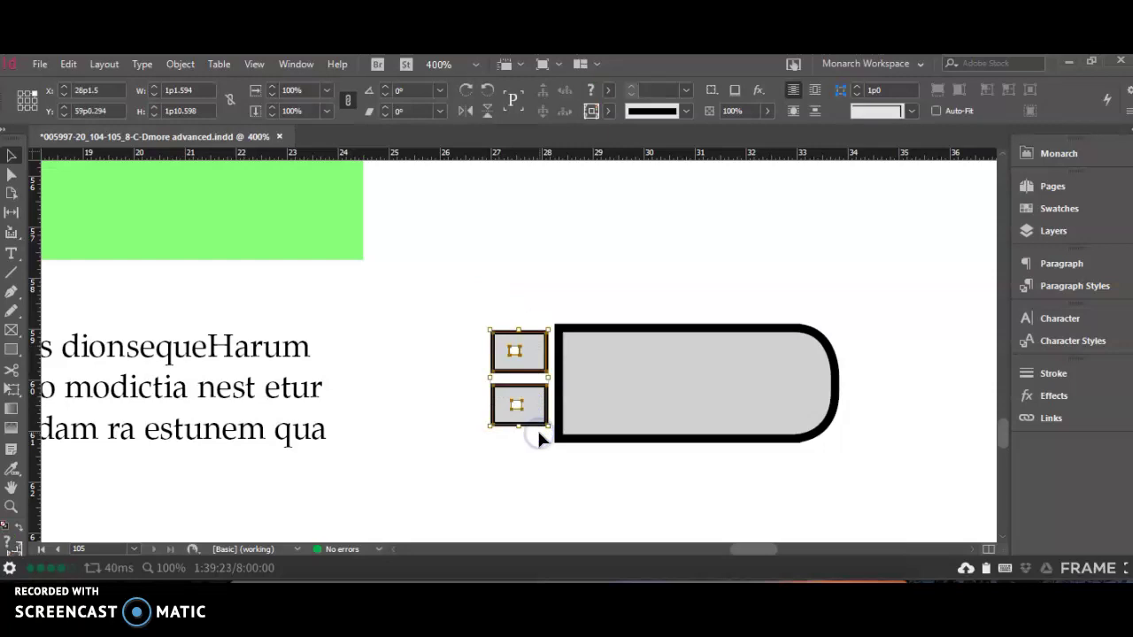
pyautogui.press('Down')
pyautogui.press('Down')
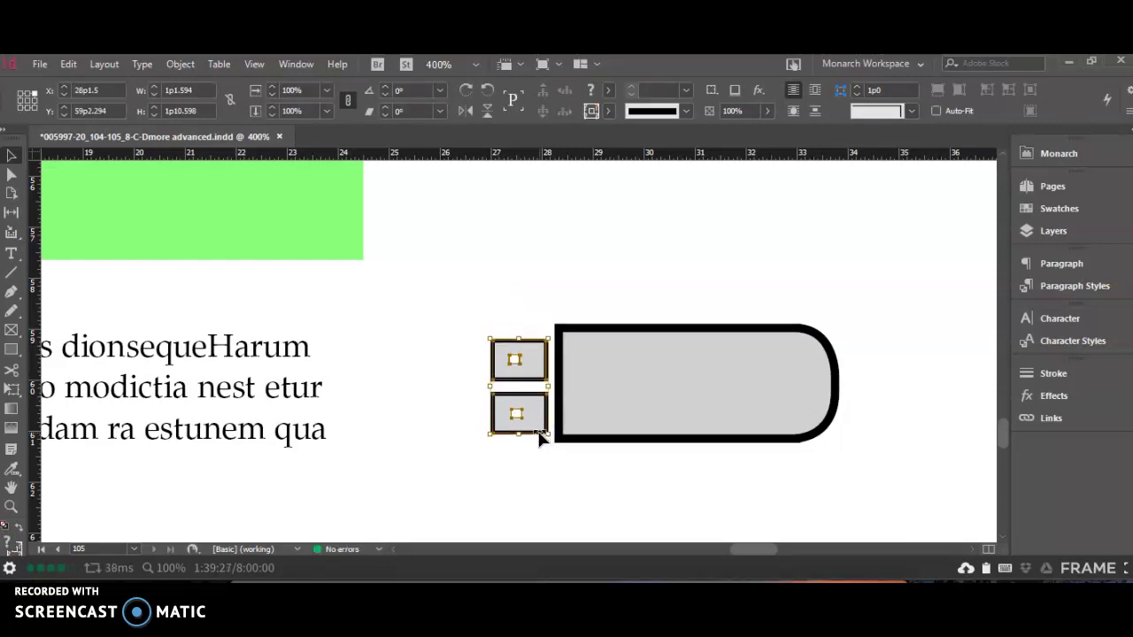
pyautogui.press('Up')
pyautogui.click(535, 356)
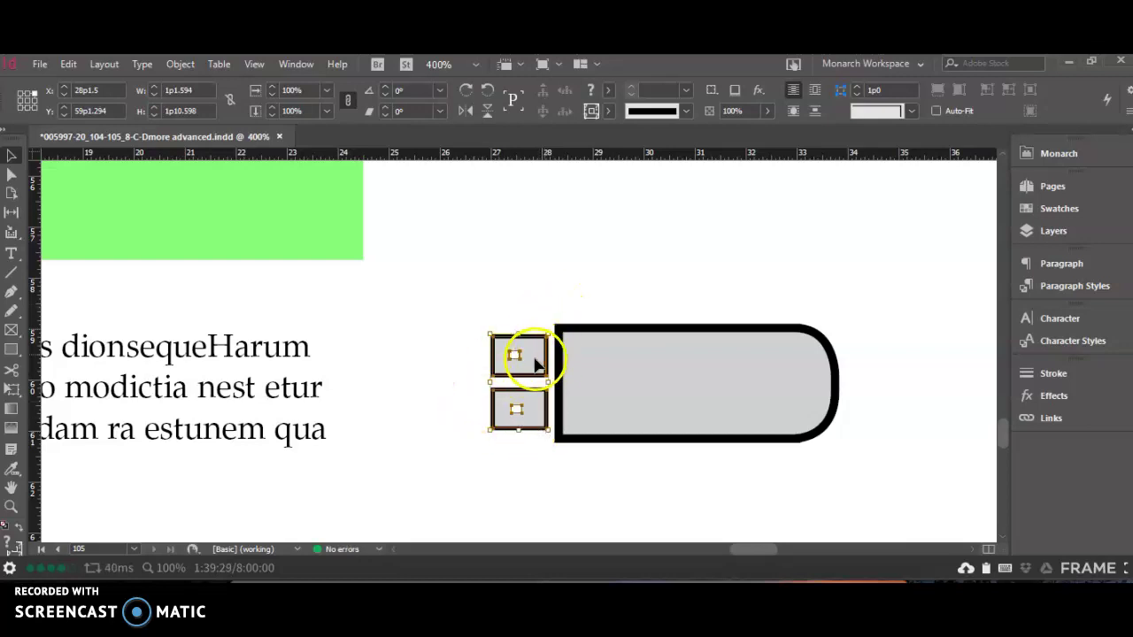
# Shift the small rectangles slightly down and away from the drive body, and group all the USB-drive shapes
pyautogui.moveTo(535, 361); pyautogui.dragTo(534, 367)
pyautogui.moveTo(476, 319); pyautogui.dragTo(637, 454)
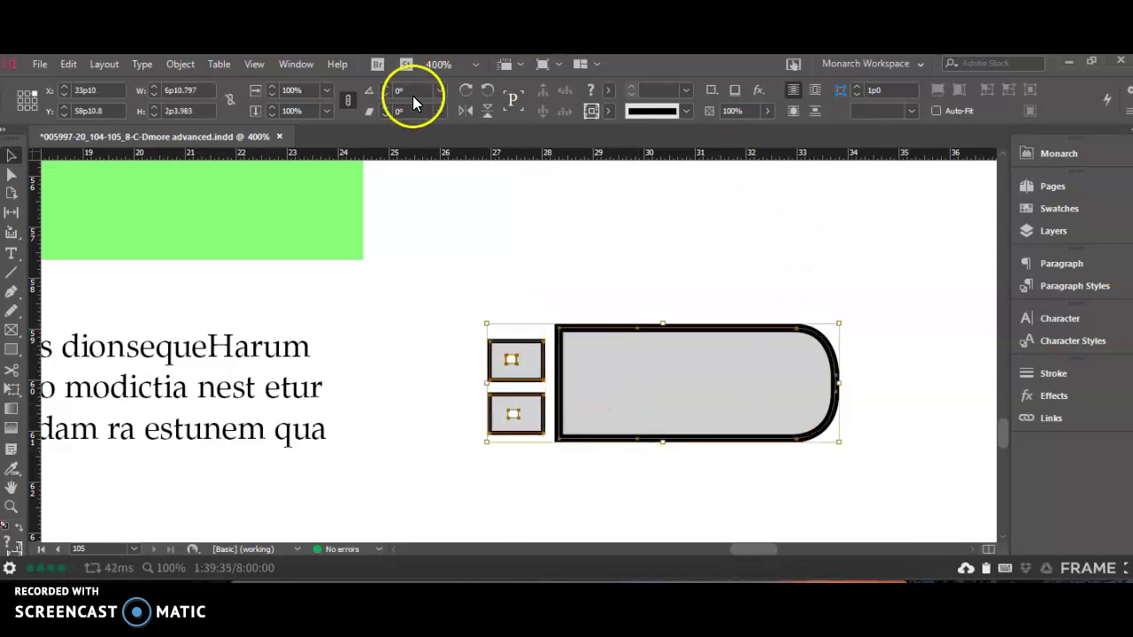
pyautogui.click(188, 67)
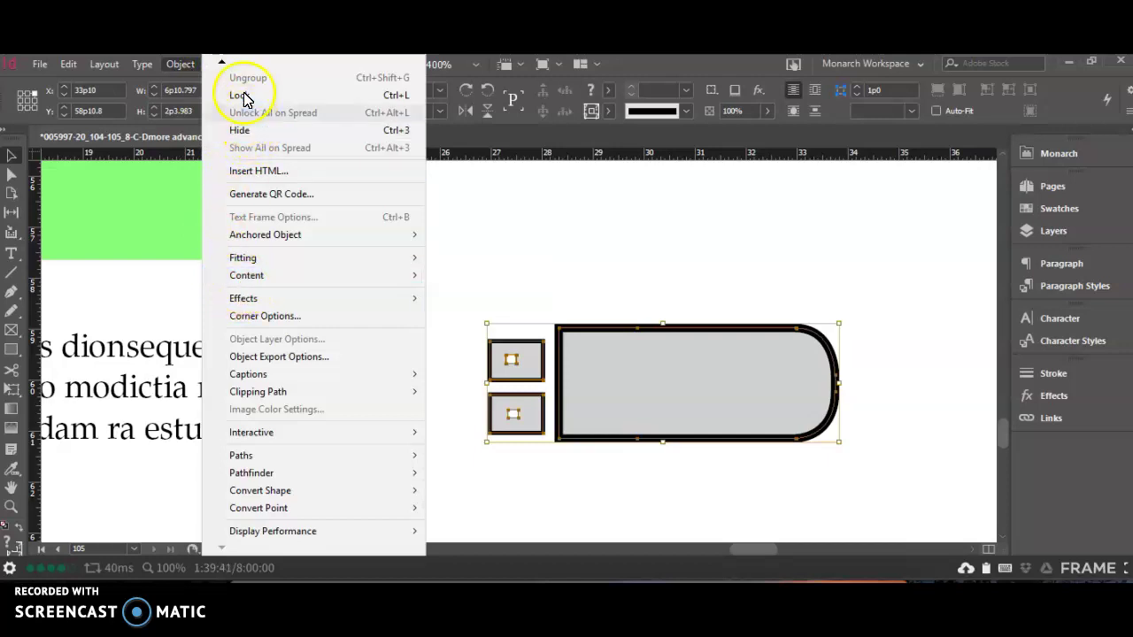
pyautogui.moveTo(223, 62)
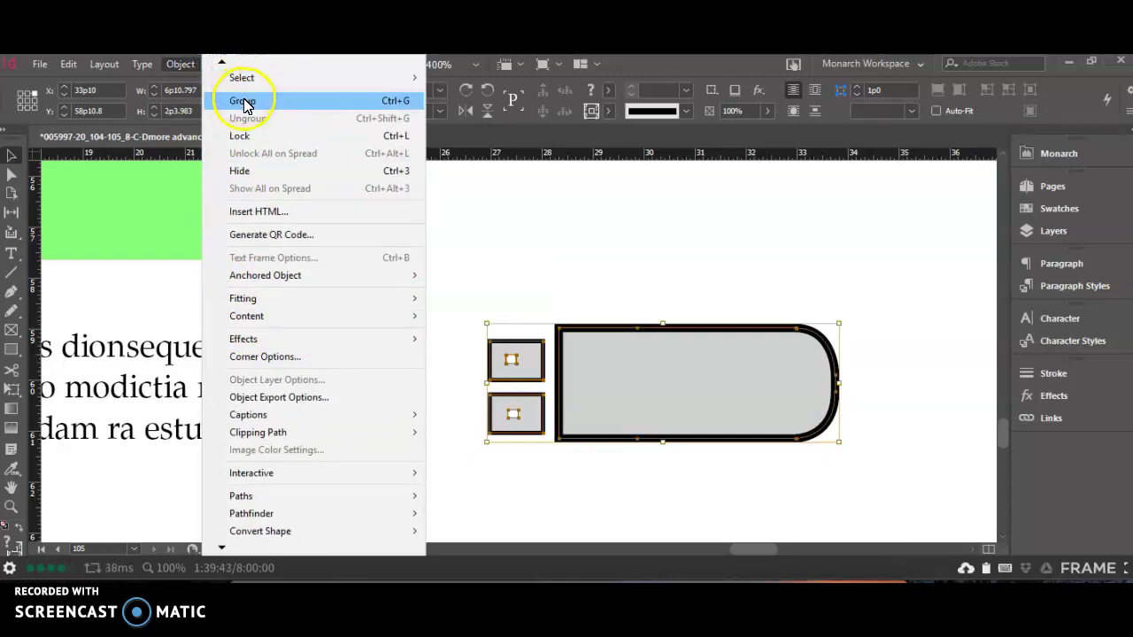
pyautogui.click(244, 102)
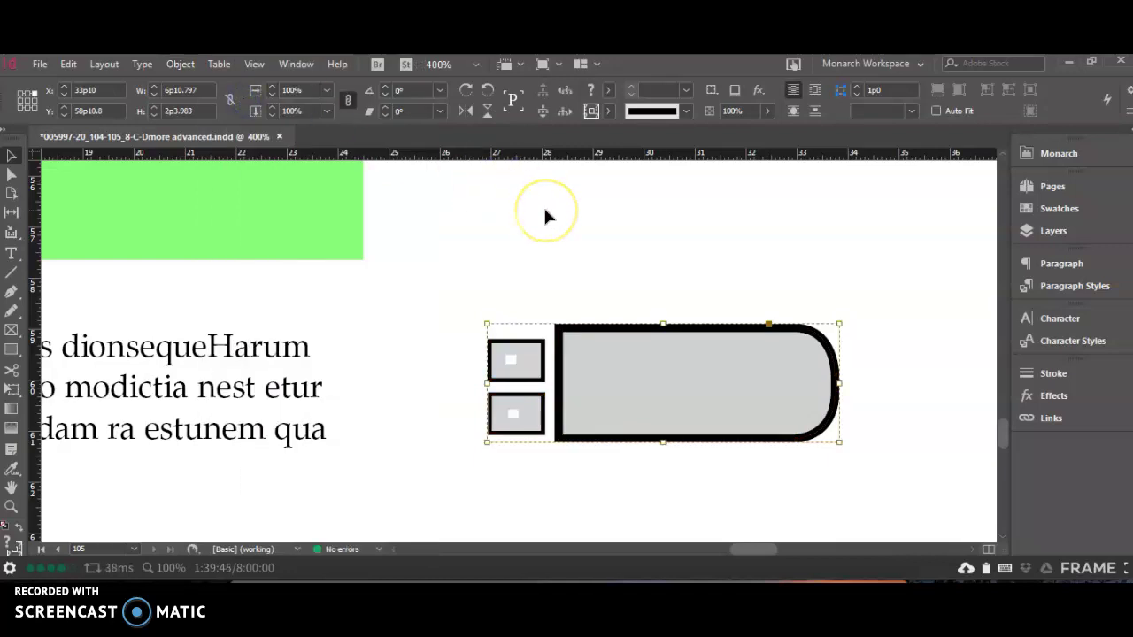
# Move the USB-drive group closer to the caption text in the bottom panel and scale it down proportionally to about 5p8 wide
pyautogui.hotkey('ctrl', 'alt', '0')
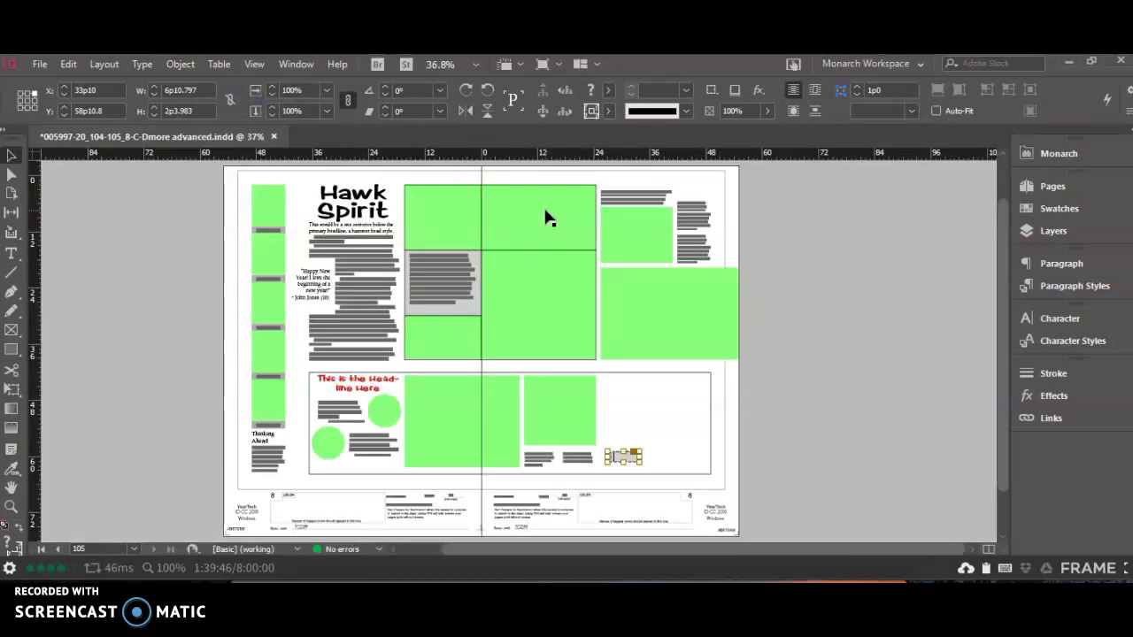
pyautogui.moveTo(625, 455); pyautogui.dragTo(621, 459)
pyautogui.click(626, 459)
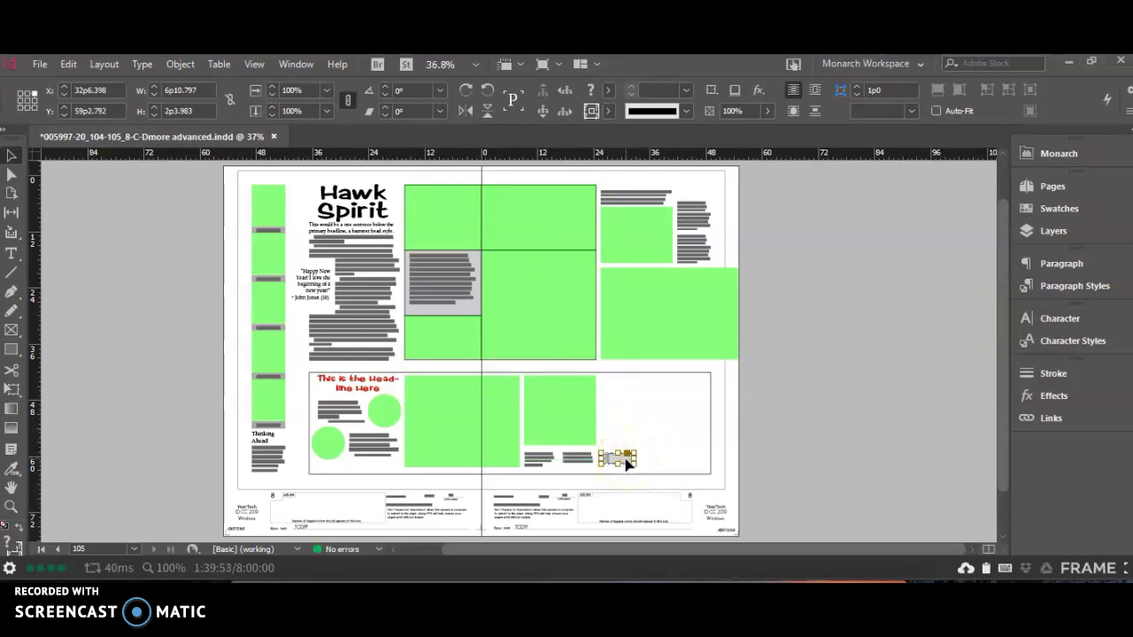
pyautogui.hotkey('ctrl', '2')
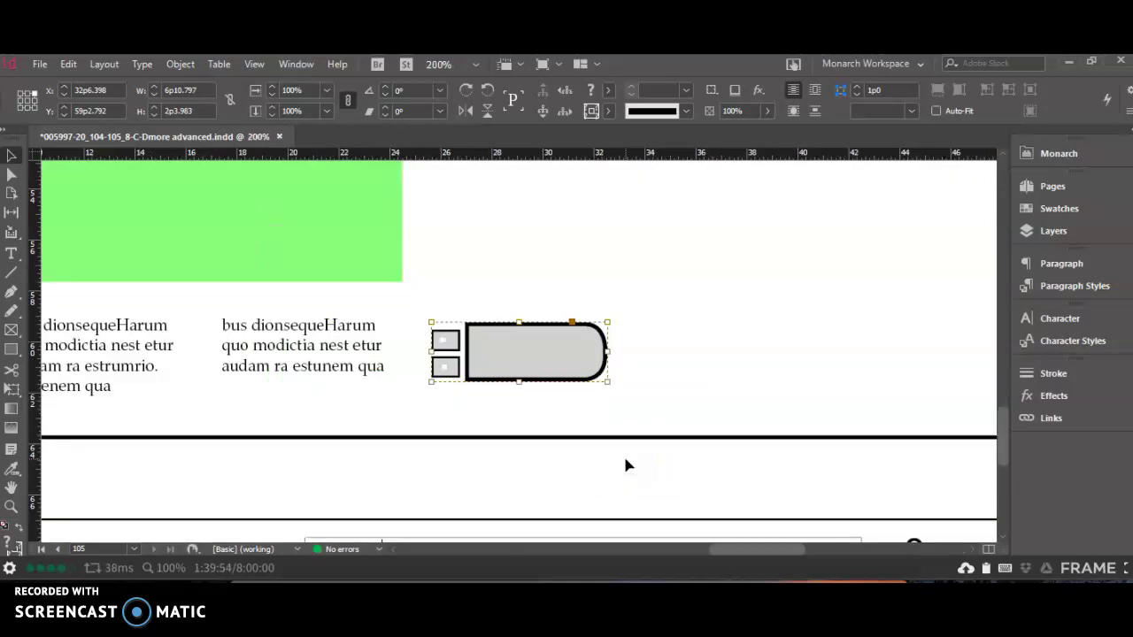
pyautogui.click(607, 382)
pyautogui.moveTo(589, 379); pyautogui.dragTo(576, 370)
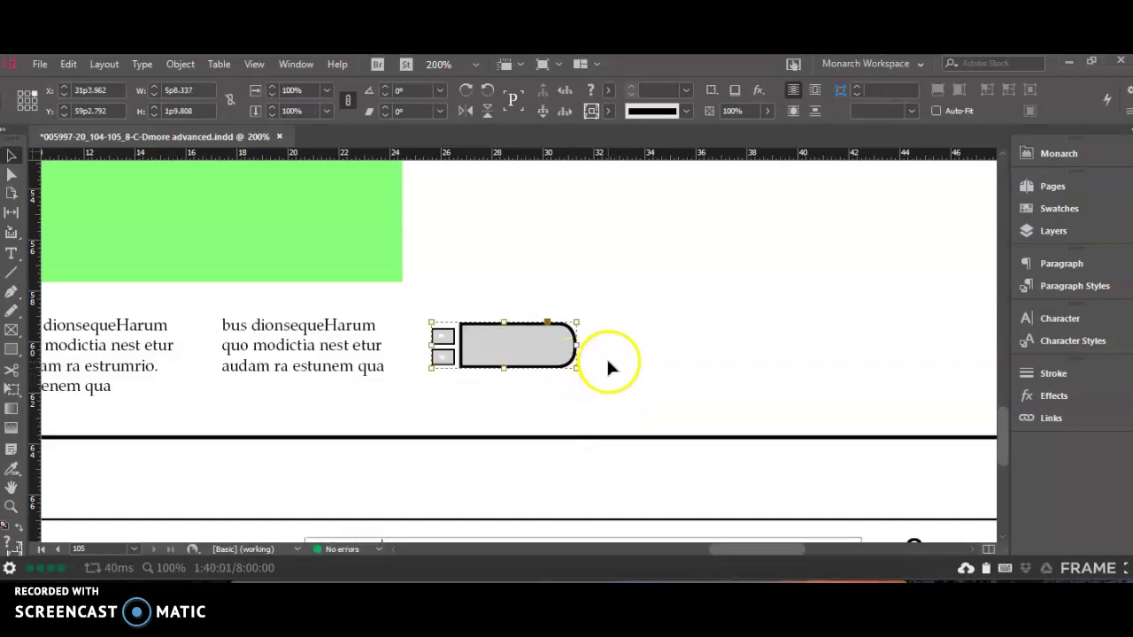
# Place three duplicates of the USB-drive group in a rough row to its right
pyautogui.hotkey('ctrl', 'alt', 'shift', 'd')
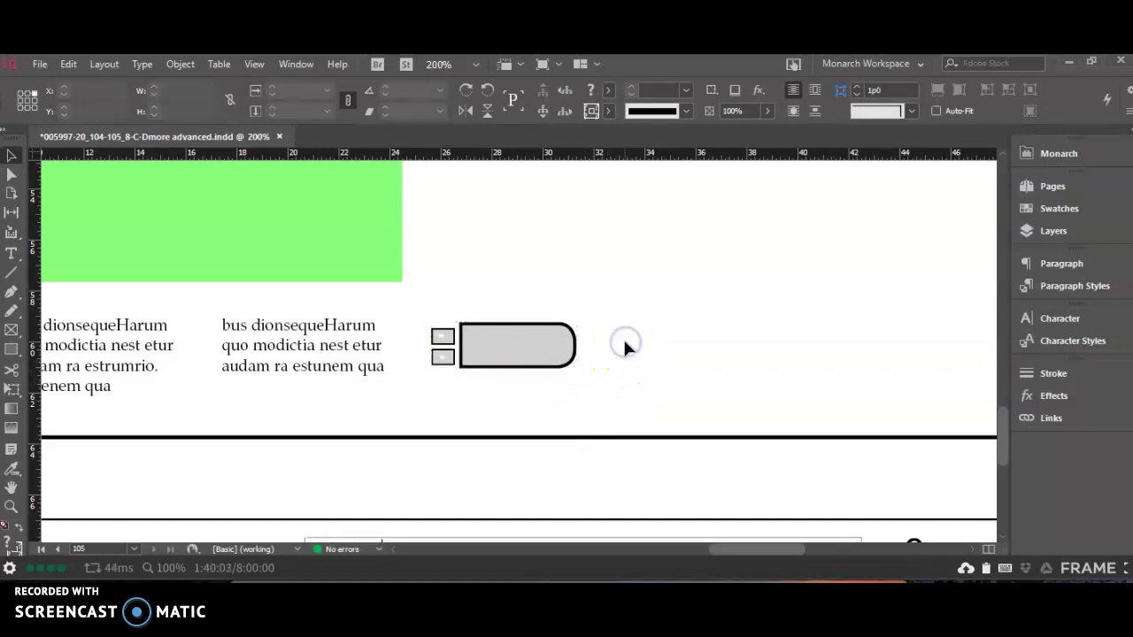
pyautogui.moveTo(566, 354); pyautogui.dragTo(659, 352)
pyautogui.moveTo(543, 354); pyautogui.dragTo(791, 336)
pyautogui.click(570, 359)
pyautogui.moveTo(569, 358); pyautogui.dragTo(924, 366)
pyautogui.moveTo(785, 549); pyautogui.dragTo(803, 550)
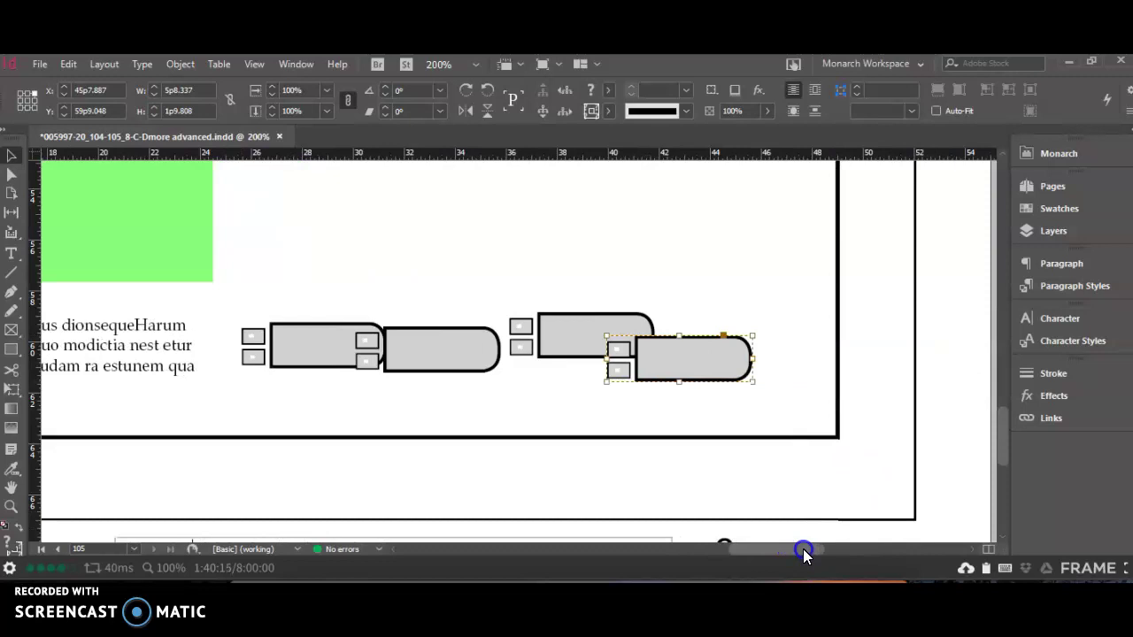
# Show the Align options and align the top edges of all four USB-drive groups
pyautogui.click(309, 334)
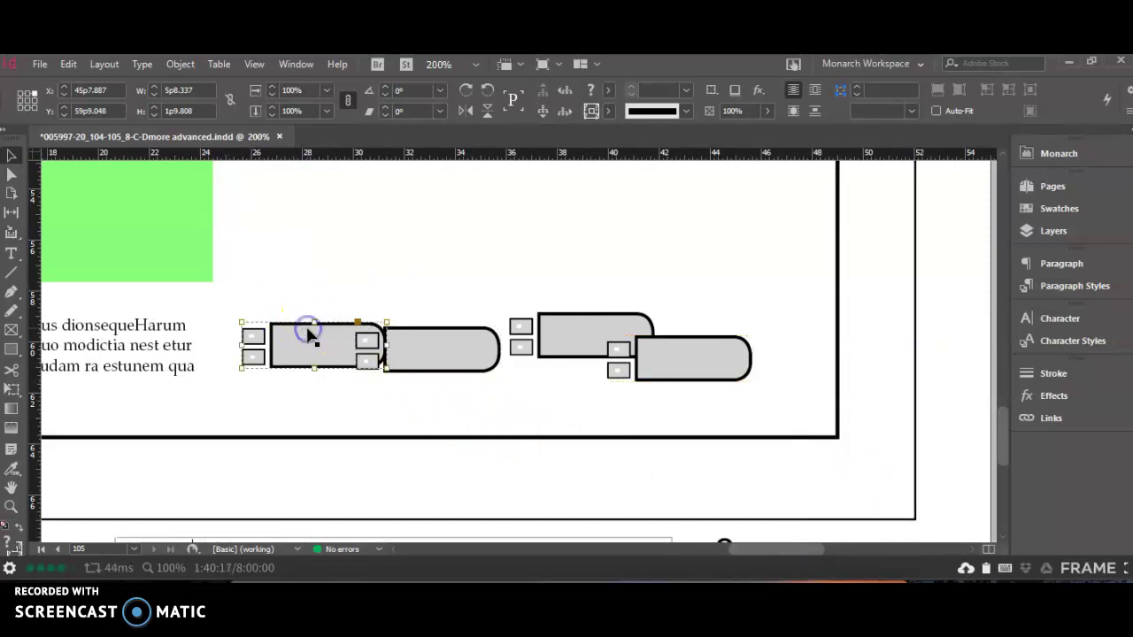
pyautogui.keyDown('shift'); pyautogui.click(435, 334); pyautogui.keyUp('shift')
pyautogui.keyDown('shift'); pyautogui.click(582, 316); pyautogui.keyUp('shift')
pyautogui.keyDown('shift'); pyautogui.click(696, 349); pyautogui.keyUp('shift')
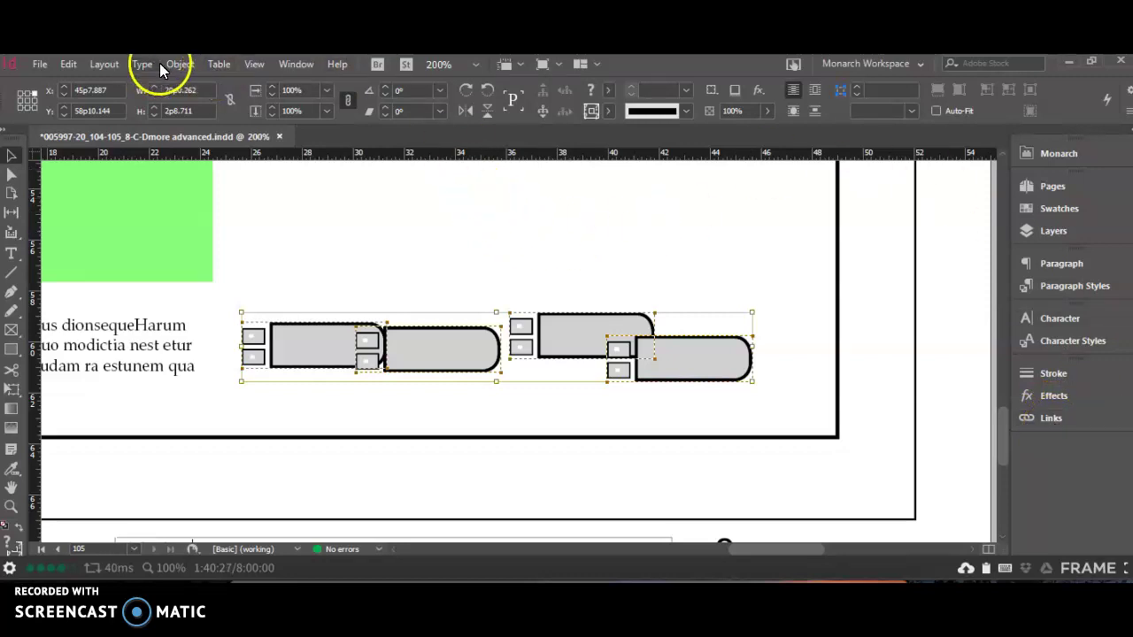
pyautogui.click(304, 65)
pyautogui.click(403, 366)
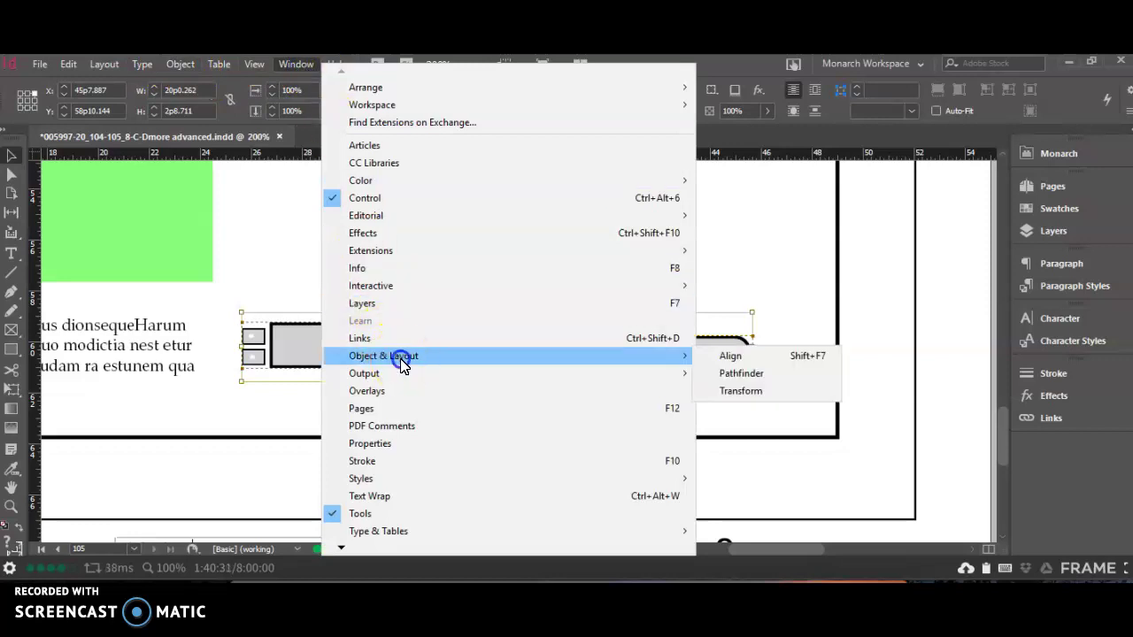
pyautogui.click(728, 360)
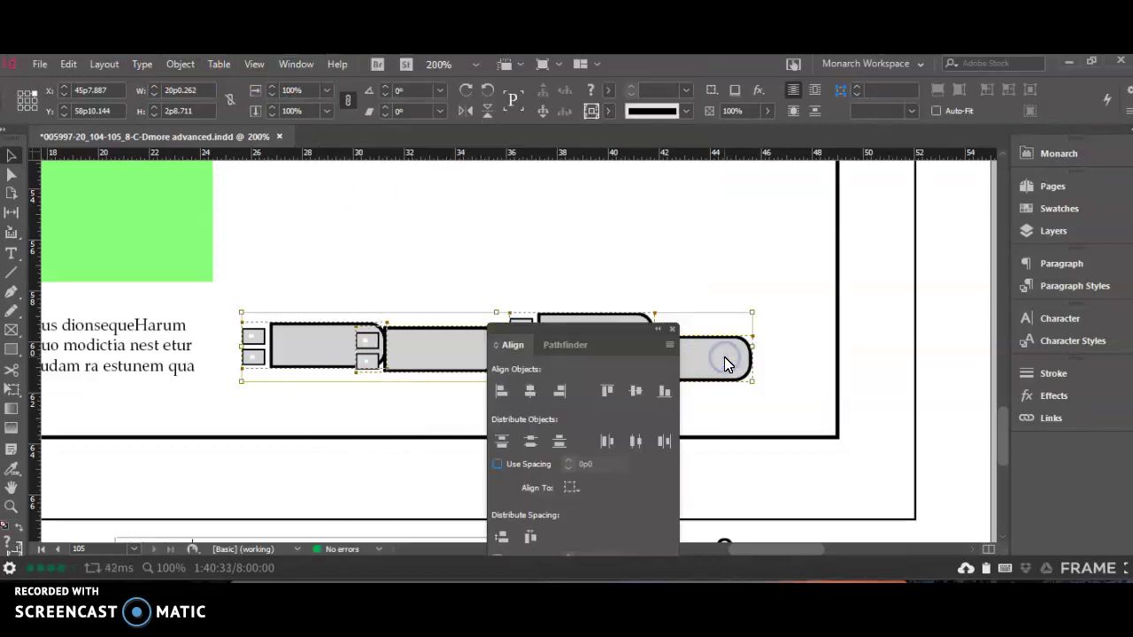
pyautogui.moveTo(628, 331); pyautogui.dragTo(164, 213)
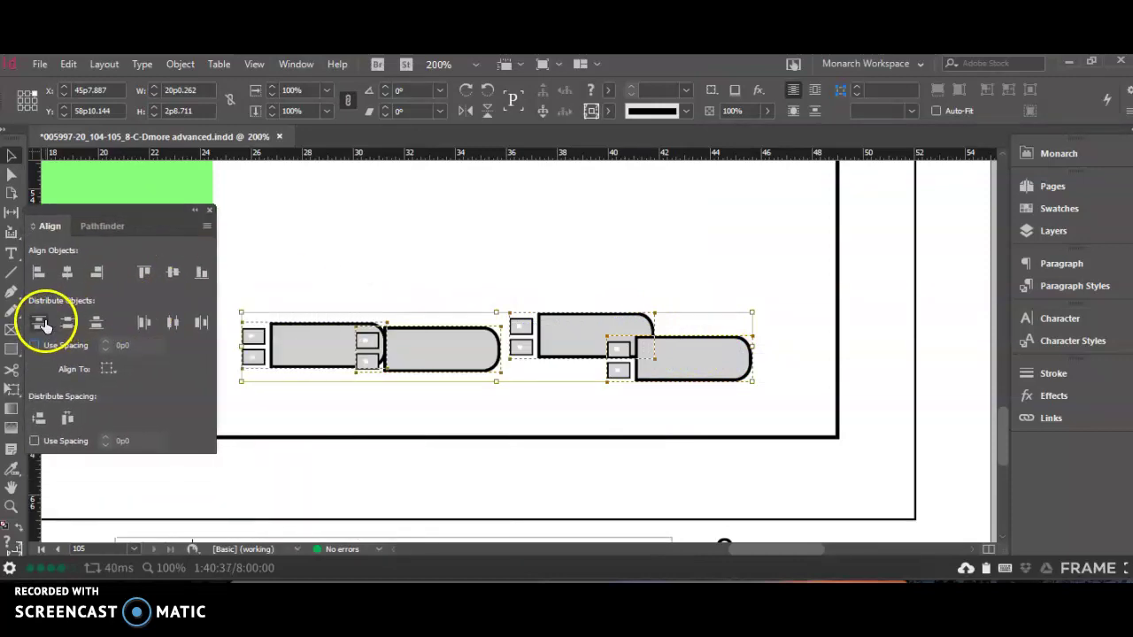
pyautogui.click(146, 272)
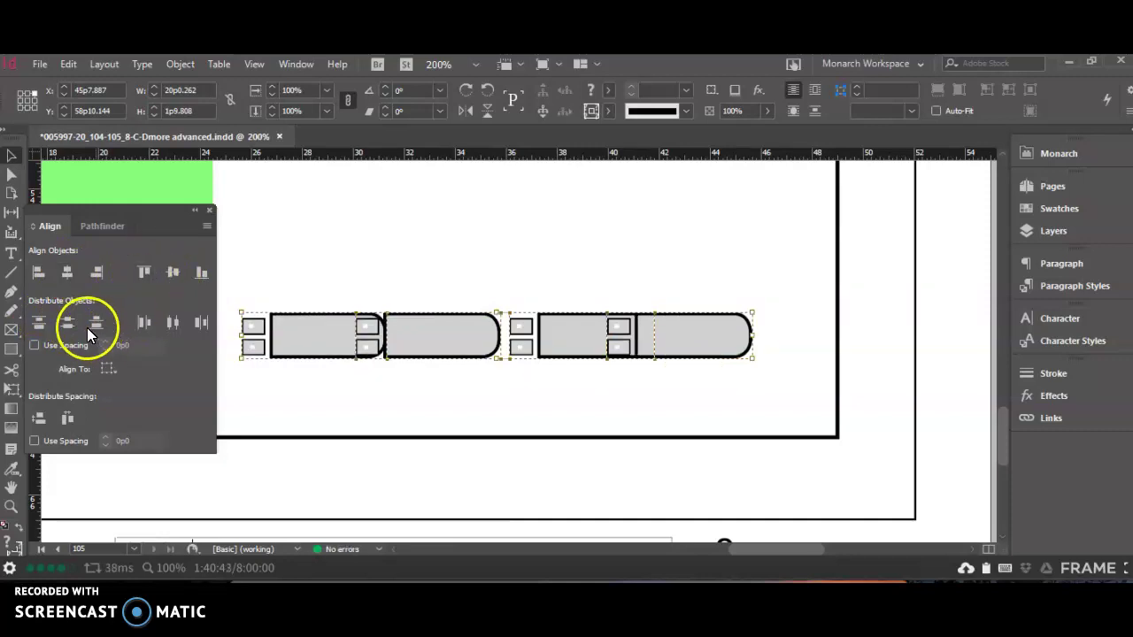
# Distribute the four USB-drive groups evenly by their horizontal centers
pyautogui.click(174, 324)
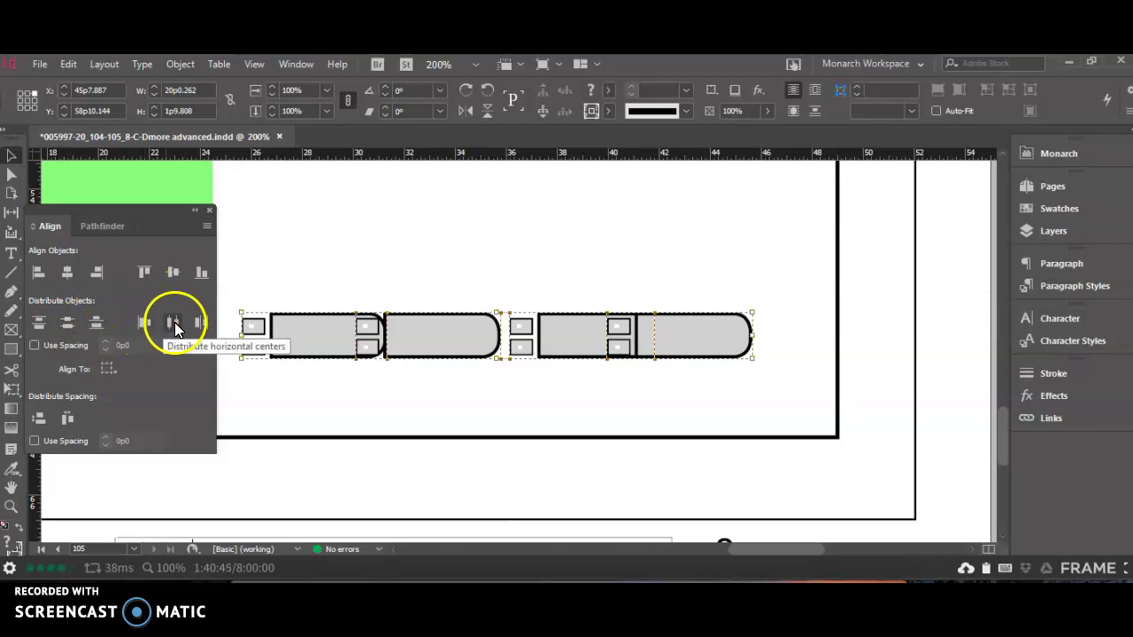
pyautogui.click(175, 324)
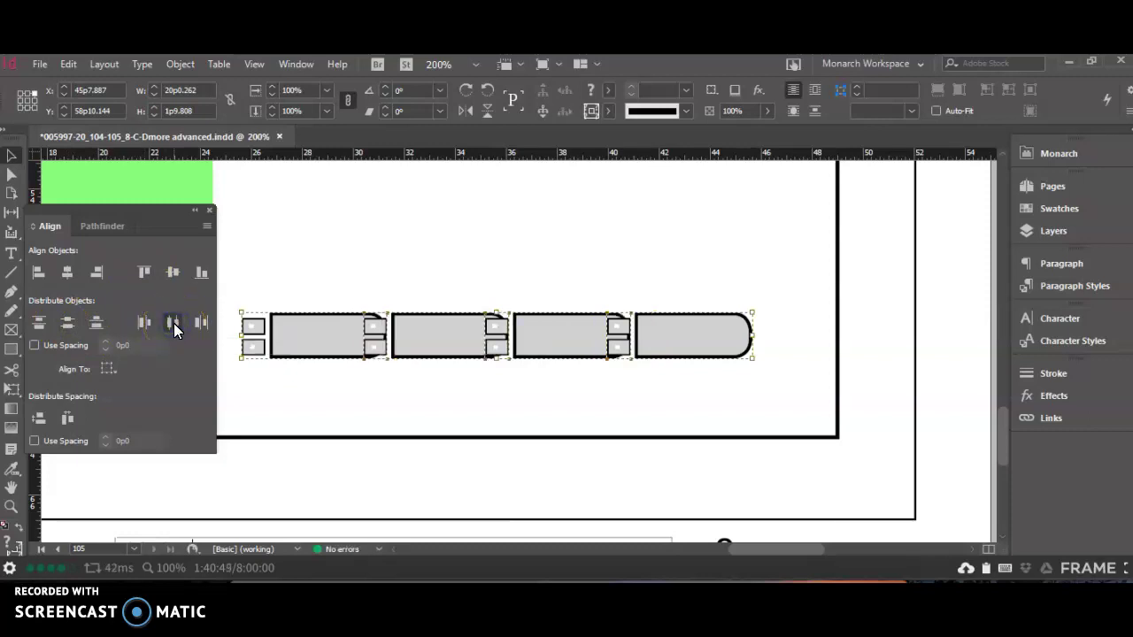
pyautogui.click(242, 314)
pyautogui.click(392, 473)
# Move the last USB-drive group near the panel's right border and the first one closer to the caption text
pyautogui.click(665, 341)
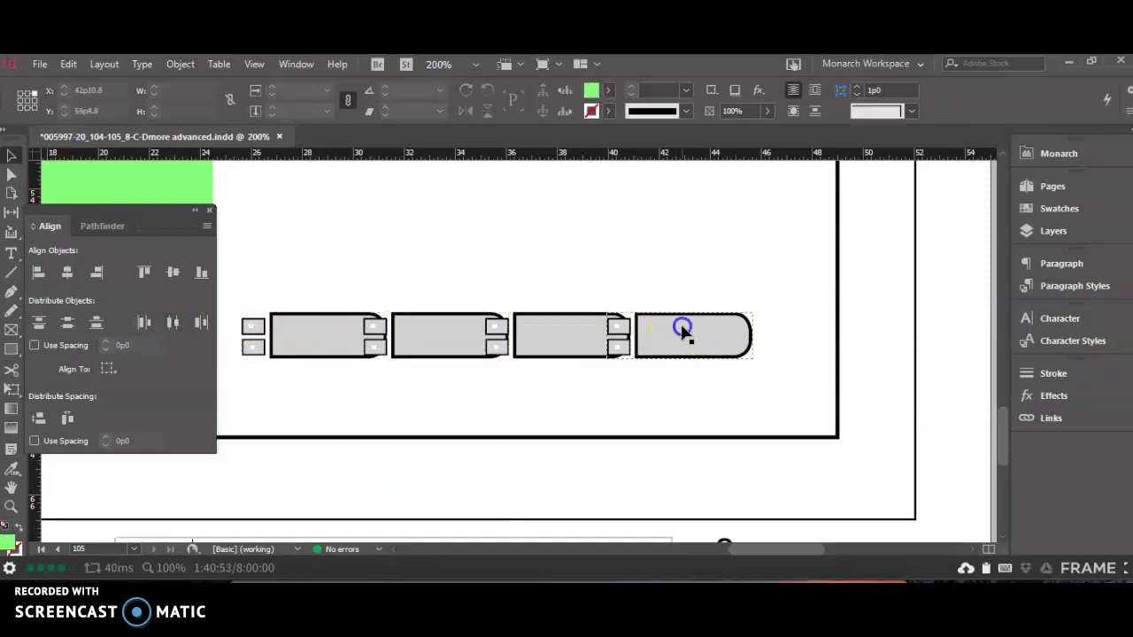
pyautogui.moveTo(679, 324); pyautogui.dragTo(742, 332)
pyautogui.moveTo(341, 350); pyautogui.dragTo(317, 345)
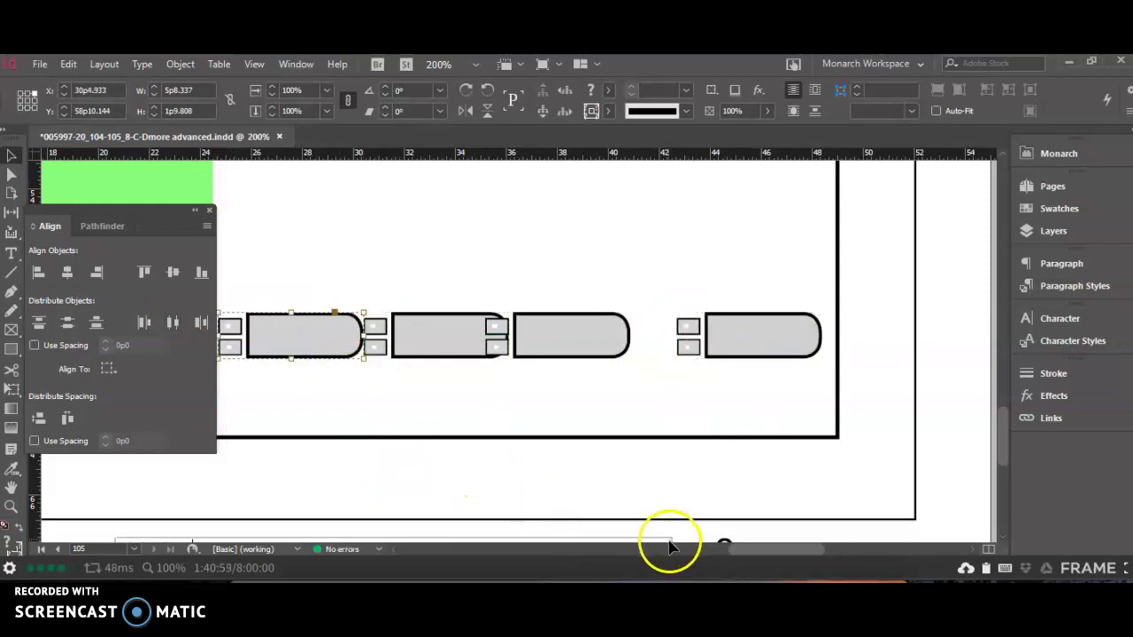
pyautogui.moveTo(764, 546); pyautogui.dragTo(757, 549)
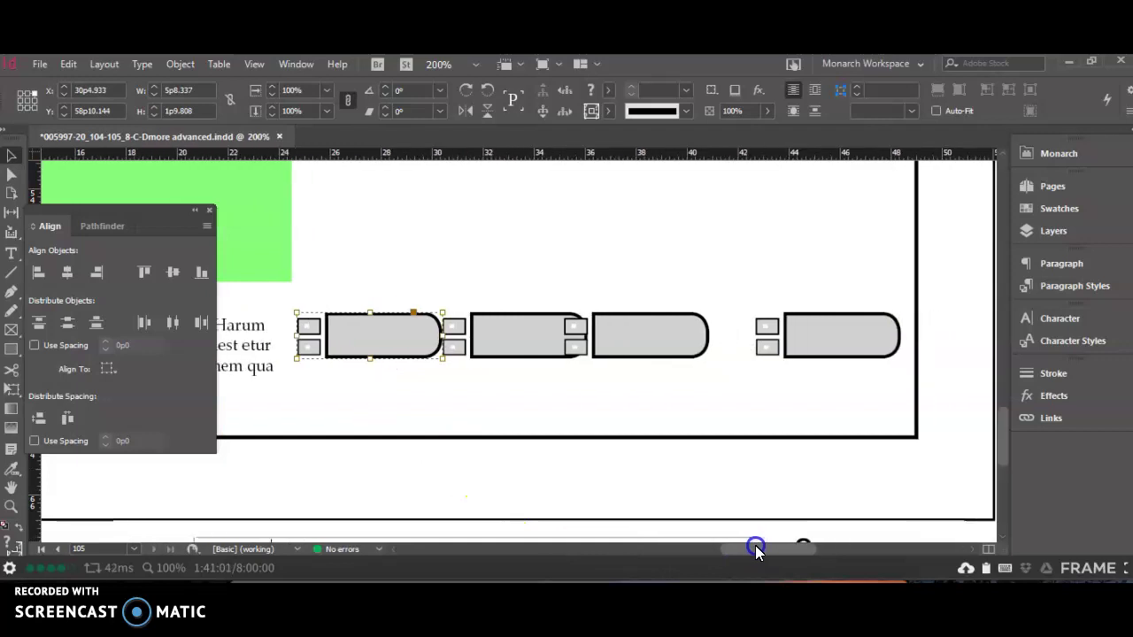
pyautogui.moveTo(358, 331); pyautogui.dragTo(362, 330)
# Redistribute the horizontal centers of the four USB-drive groups across the widened row
pyautogui.keyDown('shift'); pyautogui.click(492, 324); pyautogui.keyUp('shift')
pyautogui.keyDown('shift'); pyautogui.click(630, 321); pyautogui.keyUp('shift')
pyautogui.keyDown('shift'); pyautogui.click(815, 327); pyautogui.keyUp('shift')
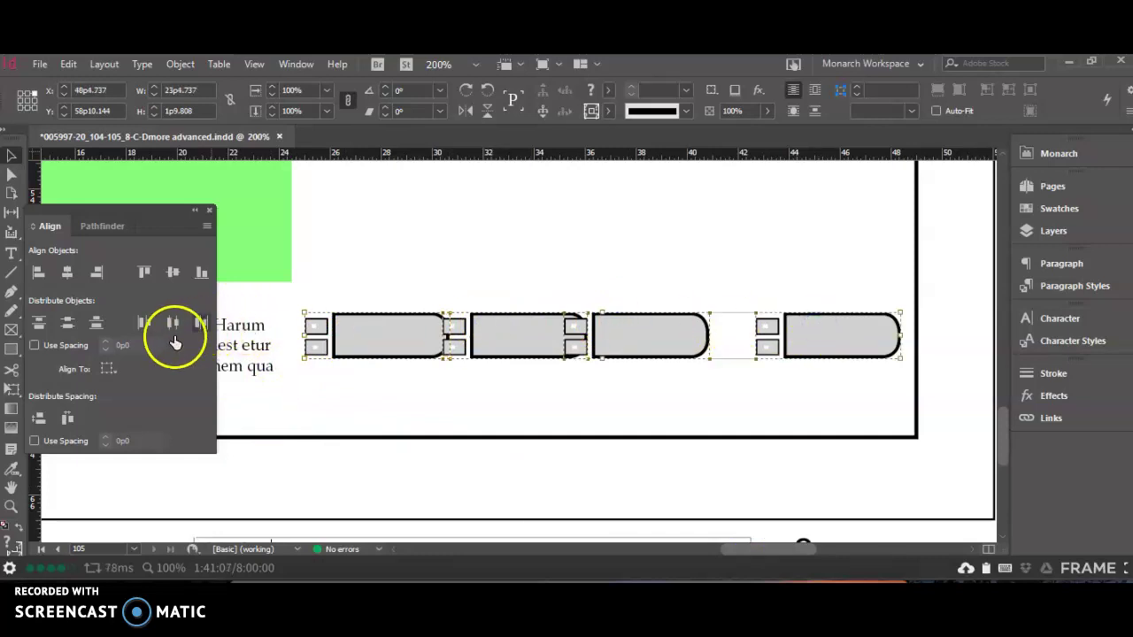
pyautogui.click(173, 323)
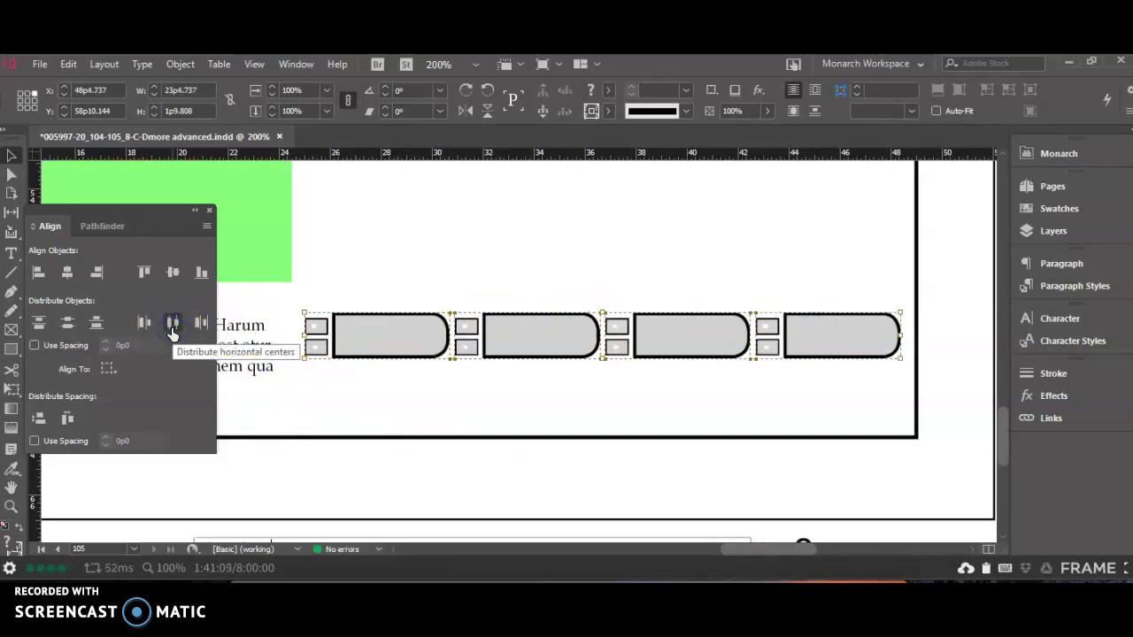
pyautogui.click(954, 367)
# Delete the three duplicate USB-drive groups, keeping only the first one beside the caption text
pyautogui.click(861, 342)
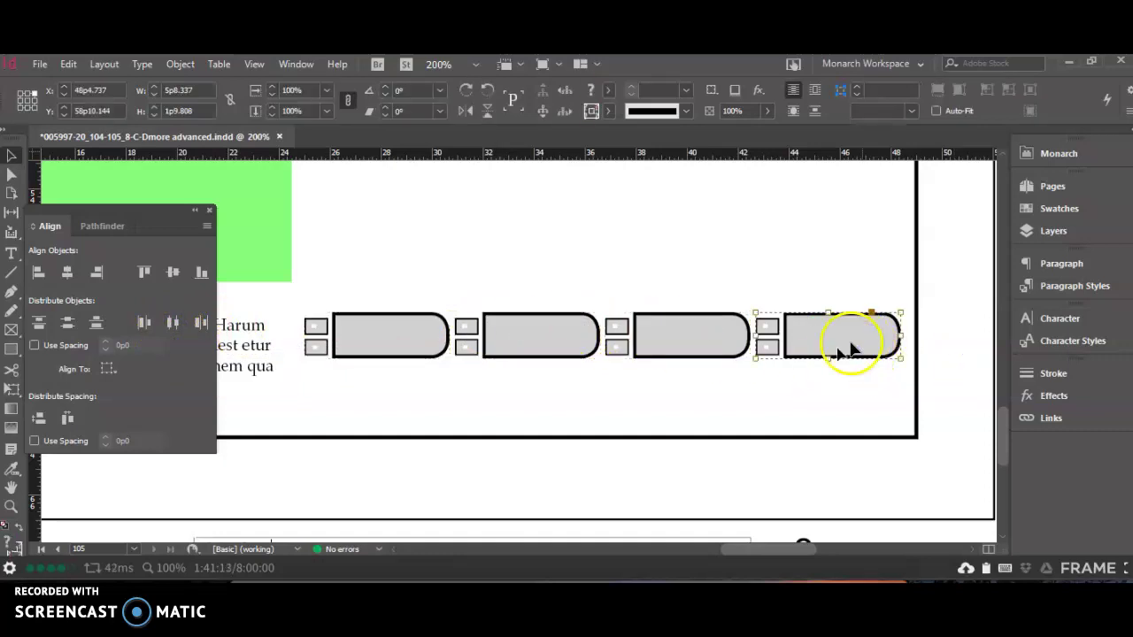
pyautogui.press('Delete')
pyautogui.click(710, 348)
pyautogui.press('Delete')
pyautogui.click(582, 333)
pyautogui.press('Delete')
# Scale the remaining USB-drive group down proportionally to about 4p1 wide
pyautogui.click(429, 337)
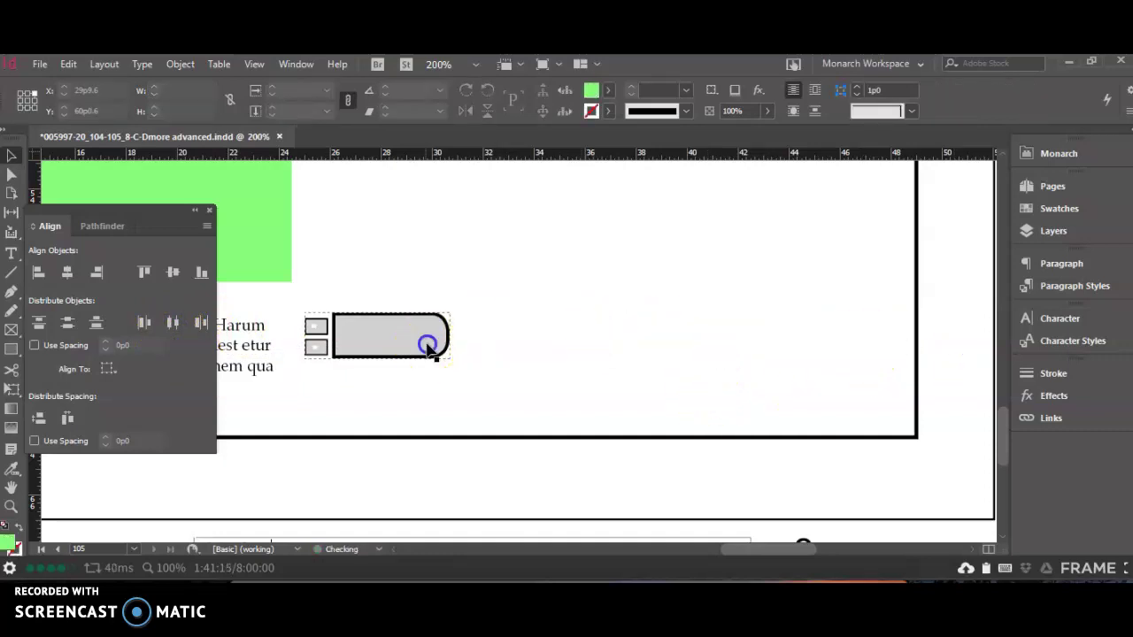
pyautogui.moveTo(450, 360); pyautogui.dragTo(409, 337)
pyautogui.click(378, 329)
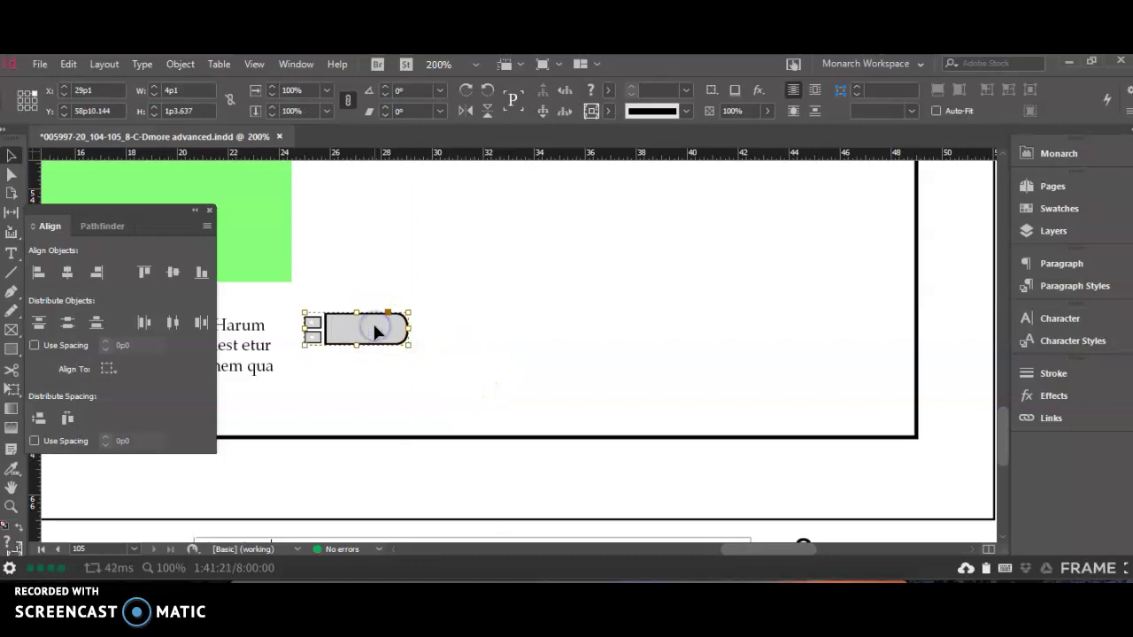
# Paste four copies of the smaller USB-drive group in a rough row, placing the last near the panel's lower-right corner
pyautogui.click(379, 329)
pyautogui.hotkey('ctrl', 'v')
pyautogui.moveTo(499, 349); pyautogui.dragTo(668, 338)
pyautogui.hotkey('ctrl', 'v')
pyautogui.click(523, 344)
pyautogui.hotkey('ctrl', 'v')
pyautogui.click(569, 348)
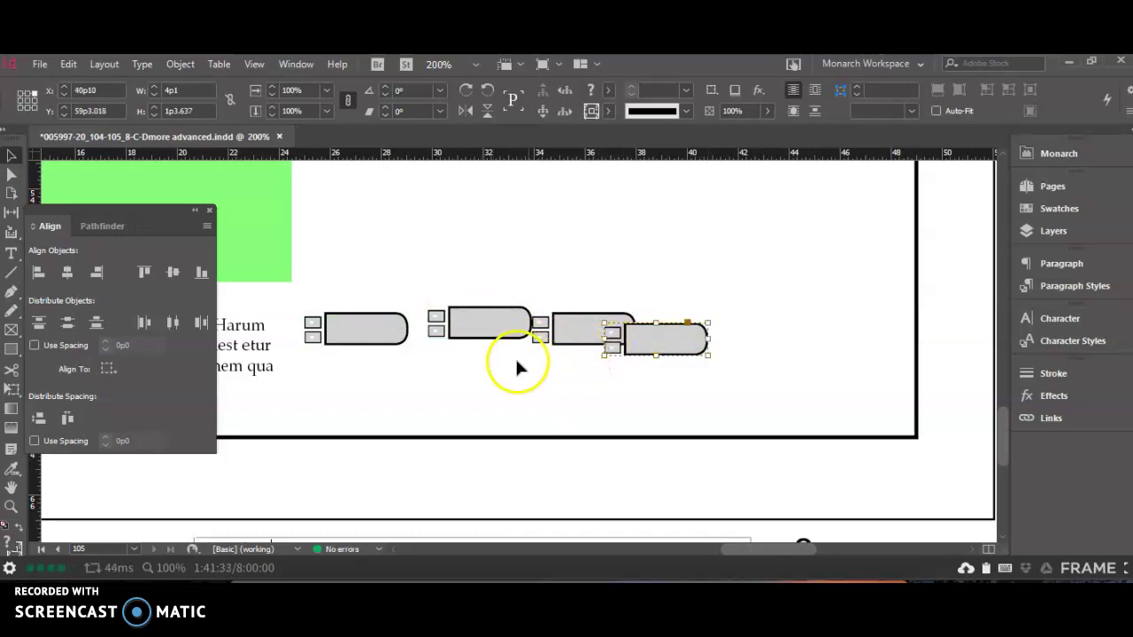
pyautogui.hotkey('ctrl', 'v')
pyautogui.moveTo(527, 355); pyautogui.dragTo(795, 347)
pyautogui.moveTo(849, 350); pyautogui.dragTo(855, 399)
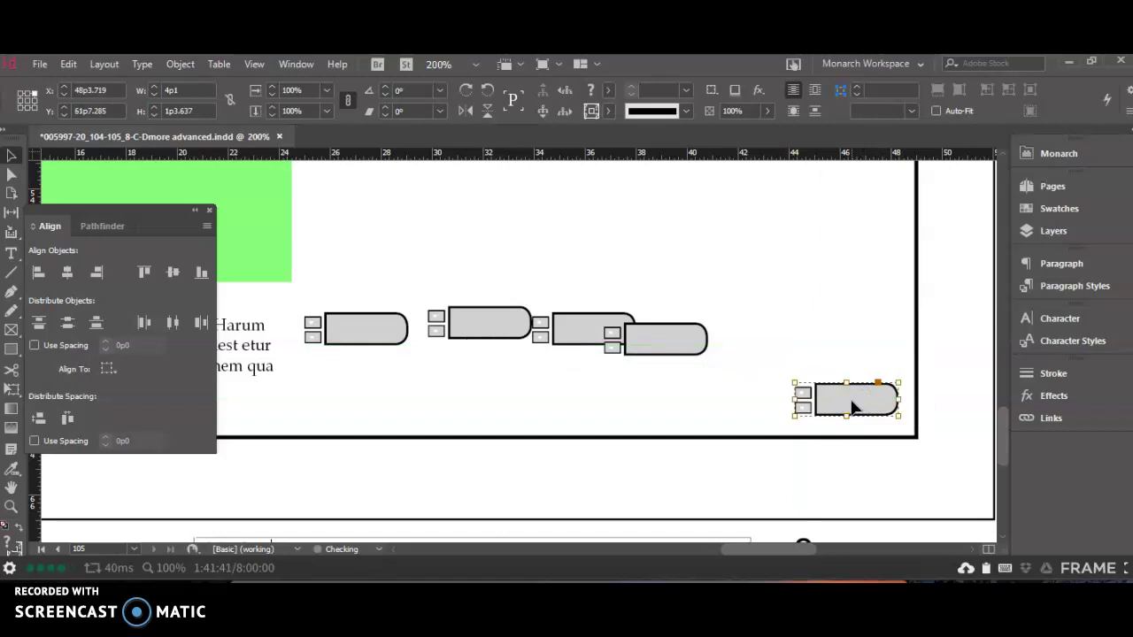
# Align the top edges of all five USB-drive groups and distribute their horizontal centers evenly
pyautogui.click(383, 332)
pyautogui.keyDown('shift'); pyautogui.click(463, 321); pyautogui.keyUp('shift')
pyautogui.keyDown('shift'); pyautogui.click(577, 326); pyautogui.keyUp('shift')
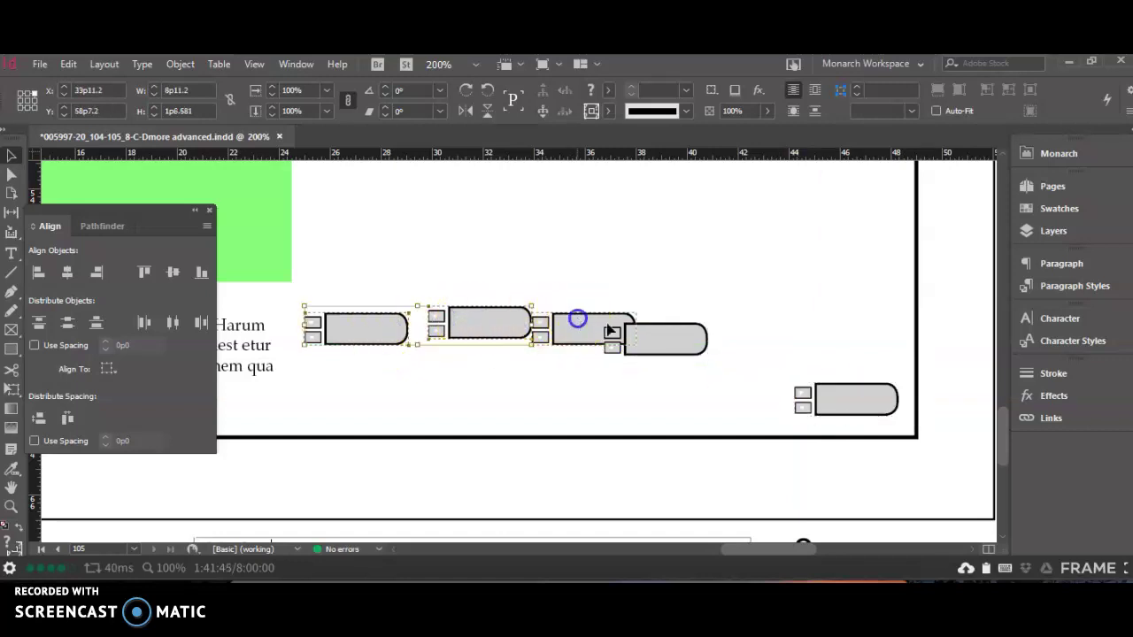
pyautogui.keyDown('shift'); pyautogui.click(668, 334); pyautogui.keyUp('shift')
pyautogui.keyDown('shift'); pyautogui.click(842, 398); pyautogui.keyUp('shift')
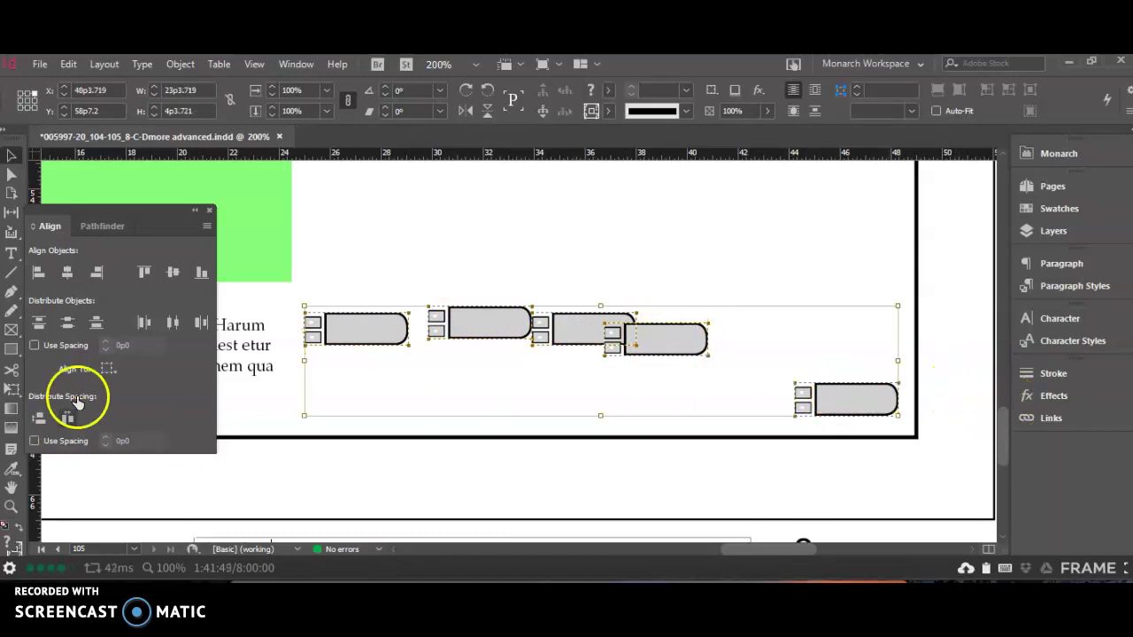
pyautogui.click(171, 274)
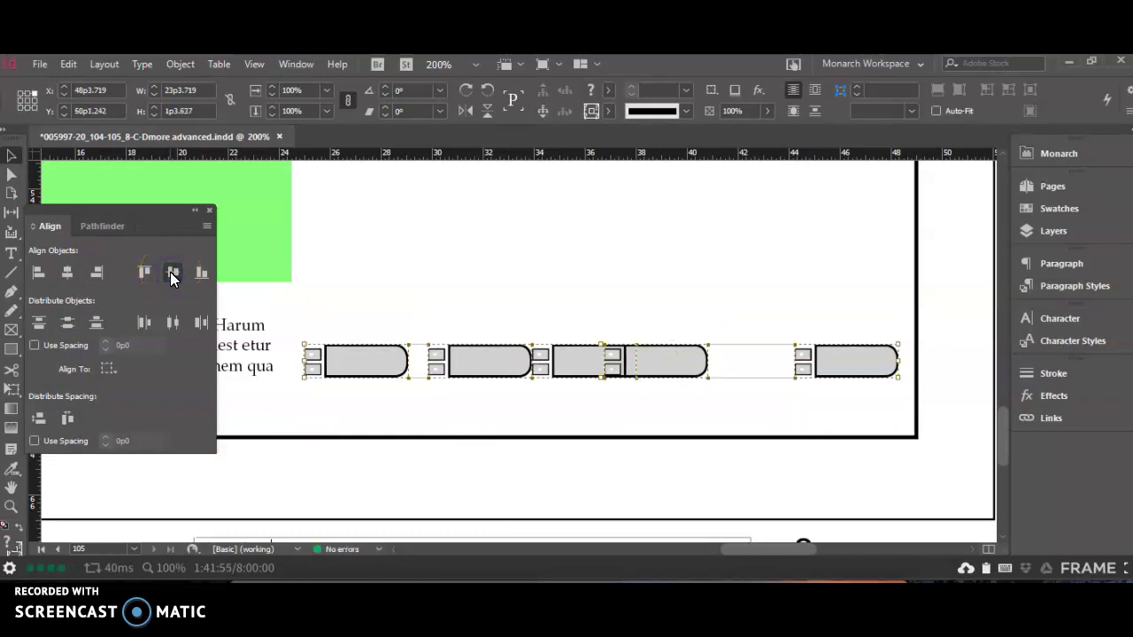
pyautogui.hotkey('ctrl', 'z')
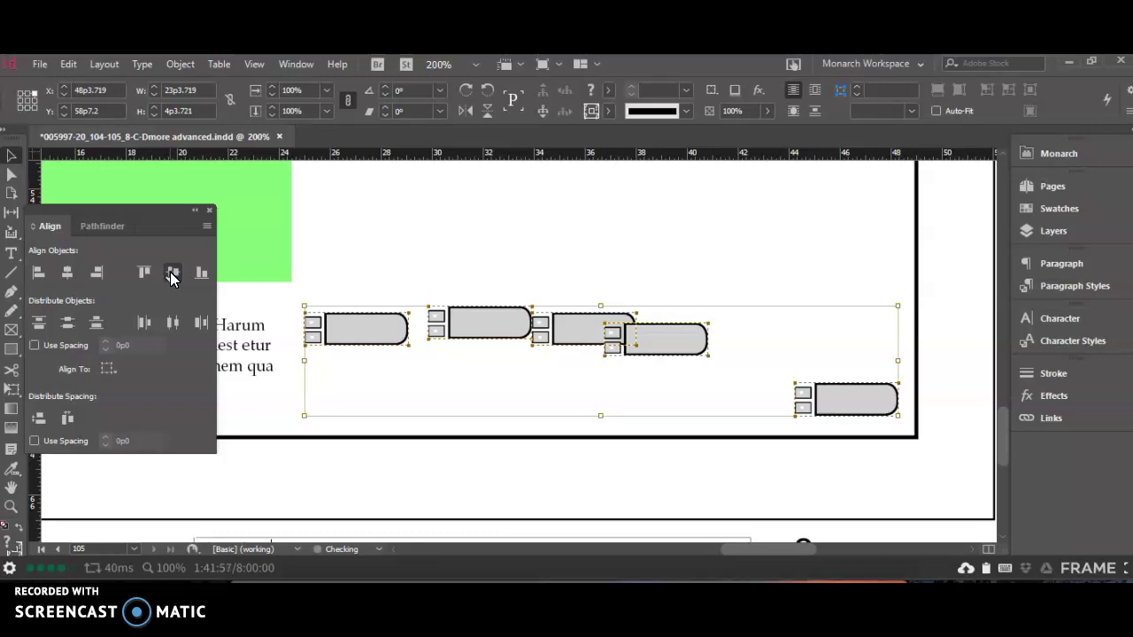
pyautogui.click(145, 272)
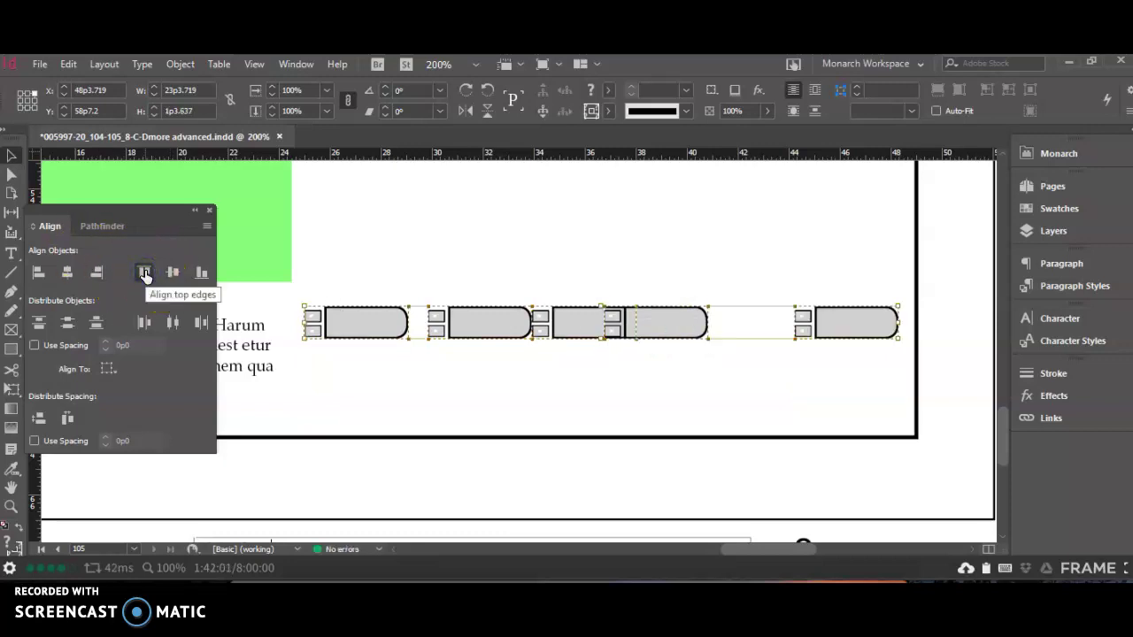
pyautogui.click(173, 322)
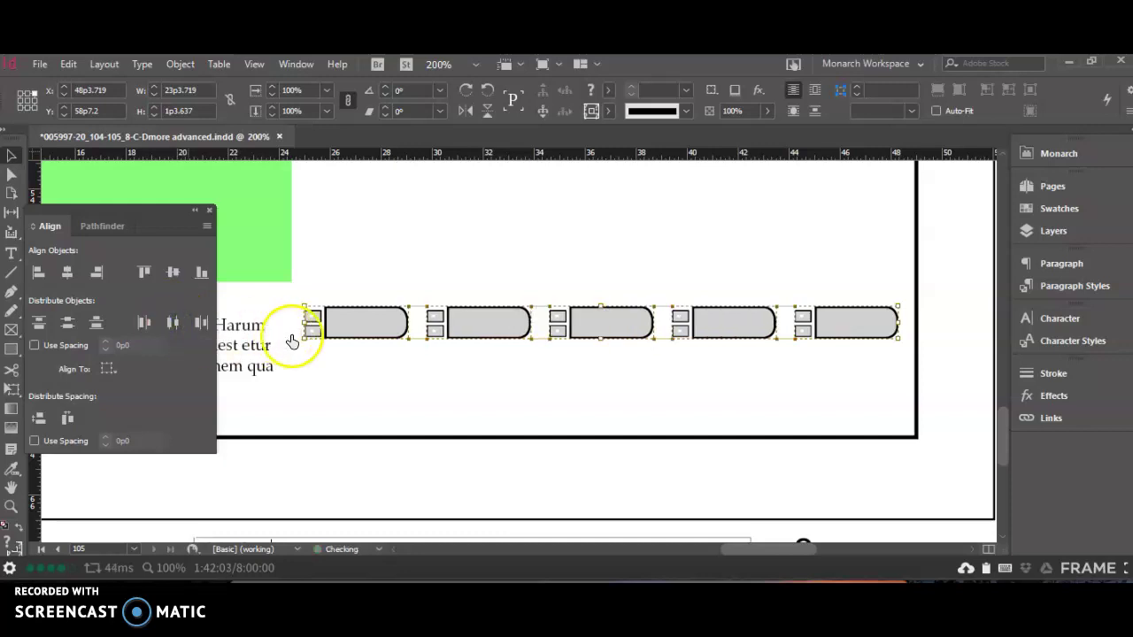
# Nudge the whole row of USB-drive groups down to a Y position of 59p3.2
pyautogui.press('Down')
pyautogui.press('Down')
pyautogui.press('Down')
pyautogui.press('Down')
pyautogui.press('Down')
pyautogui.press('Down')
pyautogui.press('Down')
pyautogui.press('Down')
pyautogui.press('Down')
pyautogui.press('Down')
pyautogui.press('Down')
pyautogui.press('Down')
pyautogui.press('Down')
pyautogui.press('Down')
pyautogui.press('Down')
pyautogui.press('Down')
pyautogui.press('Down')
pyautogui.press('Down')
pyautogui.press('Down')
pyautogui.press('Down')
pyautogui.press('Down')
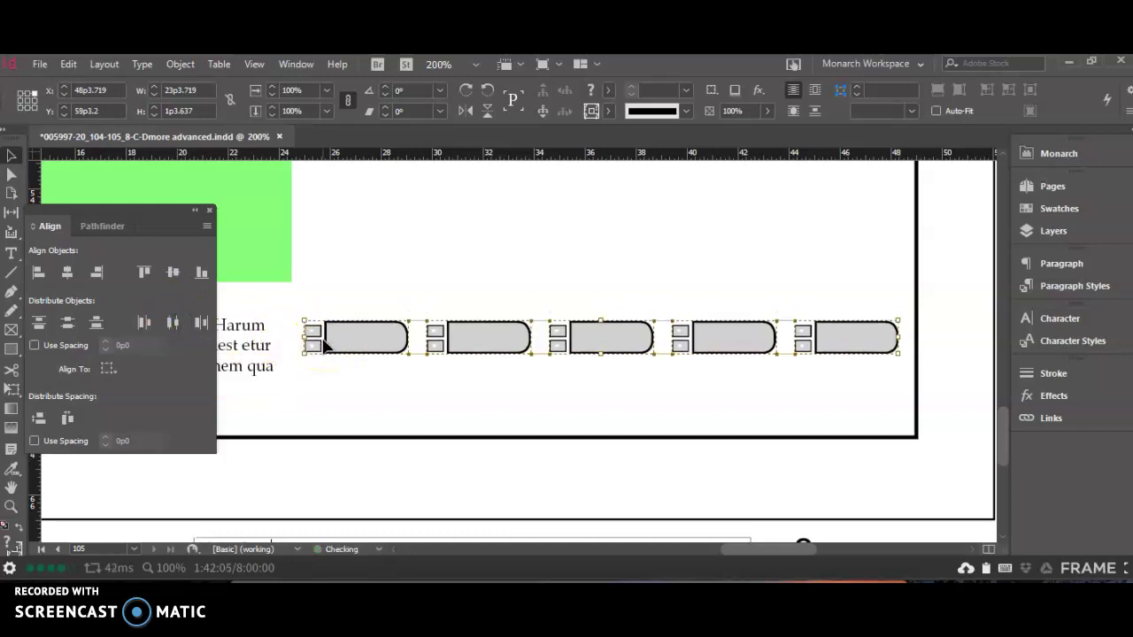
# Nudge the row of USB-drive groups down to a Y position of 61p4.2 and close the alignment controls
pyautogui.press('Down')
pyautogui.press('Down')
pyautogui.press('Down')
pyautogui.press('Down')
pyautogui.press('Down')
pyautogui.press('Down')
pyautogui.press('Down')
pyautogui.press('Down')
pyautogui.press('Down')
pyautogui.press('Down')
pyautogui.press('Down')
pyautogui.press('Down')
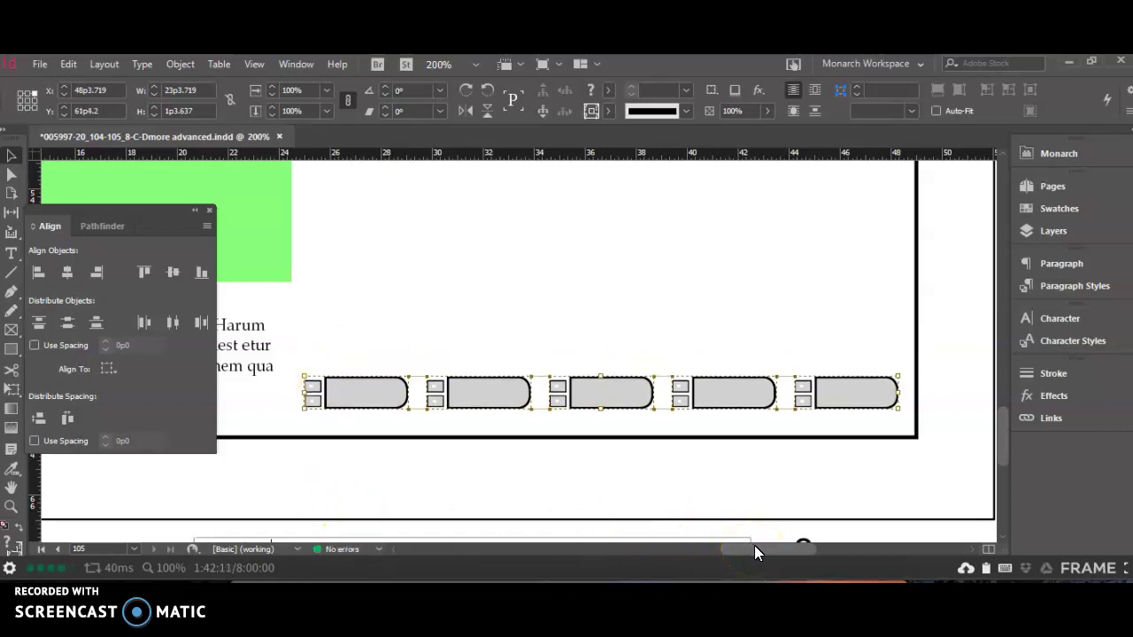
pyautogui.moveTo(1006, 441); pyautogui.dragTo(1004, 420)
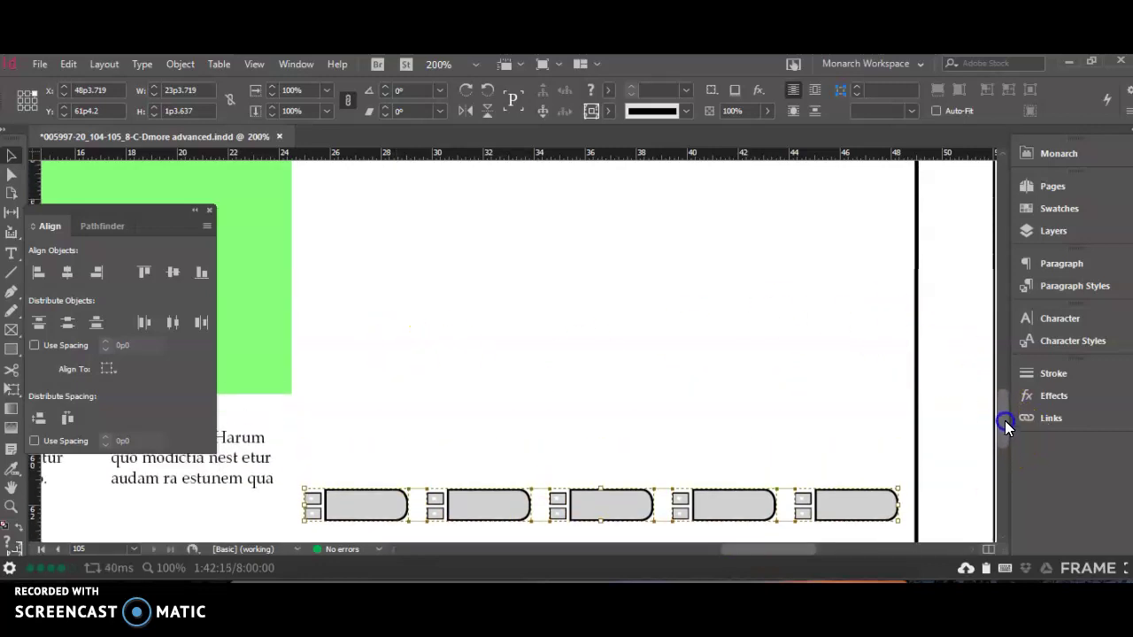
pyautogui.click(209, 211)
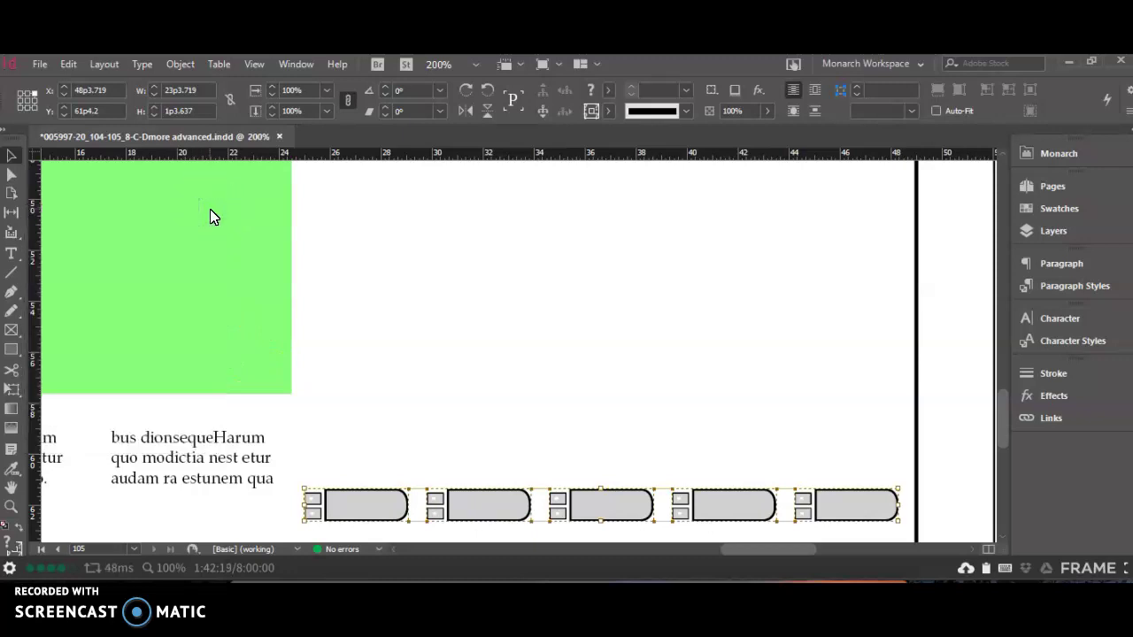
# Draw an open L-shaped path with the Pen tool as graph axes above the USB drives, about 21p5 wide and 14p11 tall
pyautogui.click(12, 292)
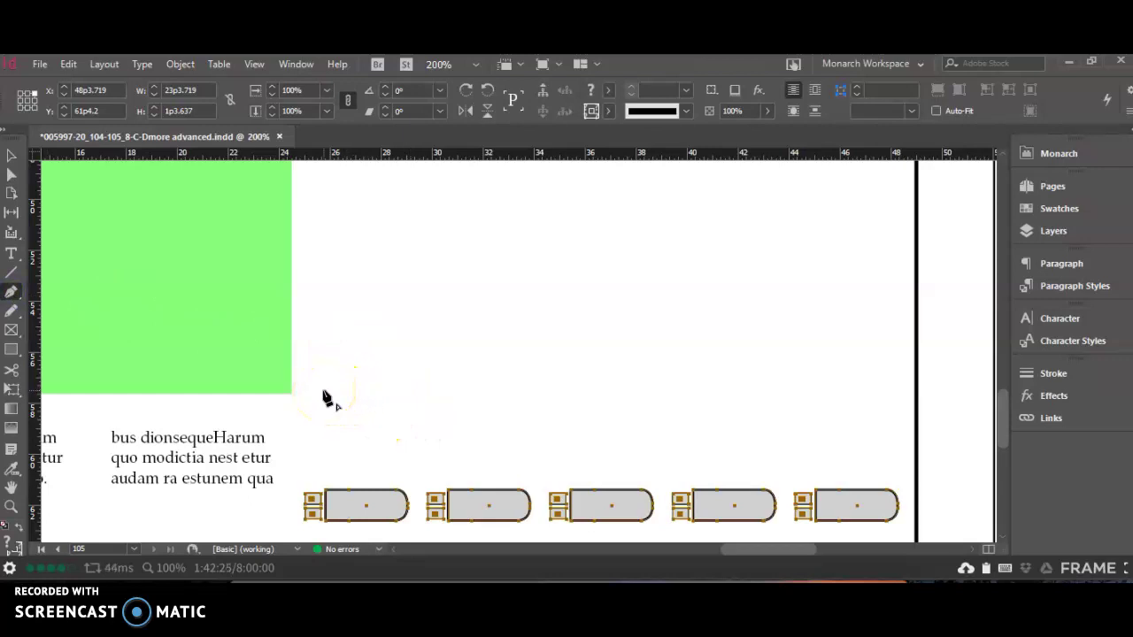
pyautogui.click(322, 391)
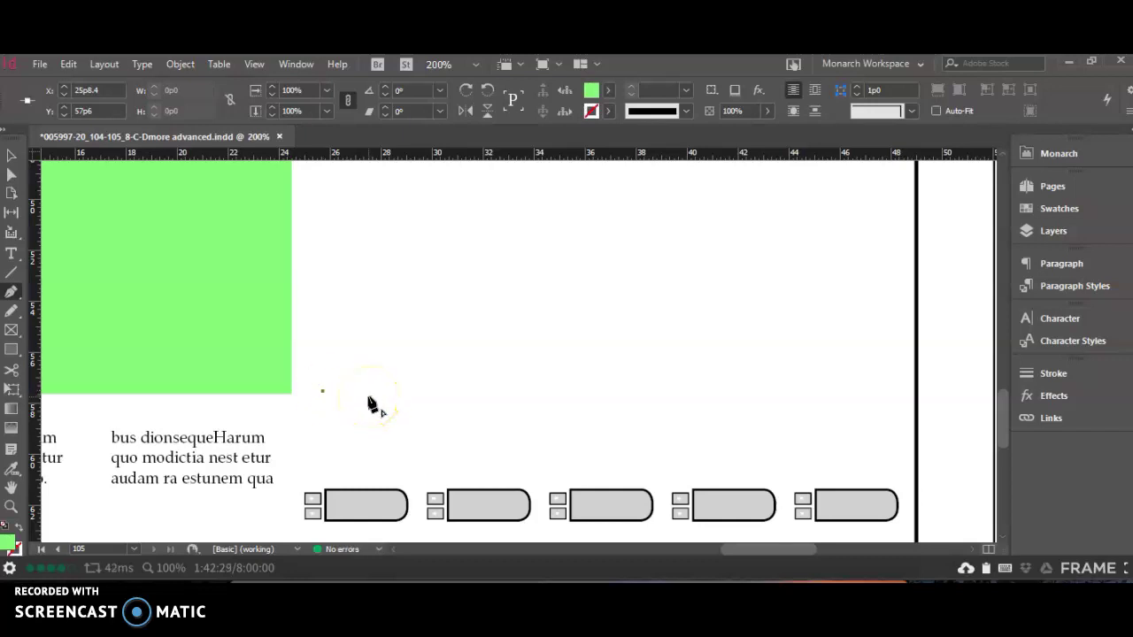
pyautogui.scroll(3, 330, 231)
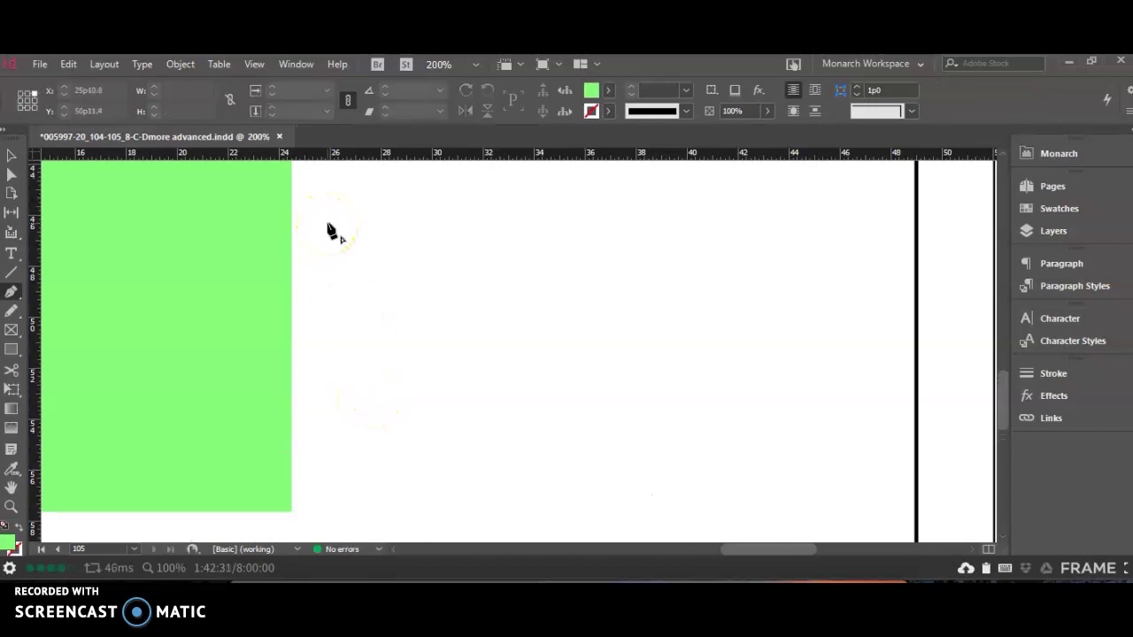
pyautogui.scroll(1, 329, 230)
pyautogui.hotkey('ctrl', '1')
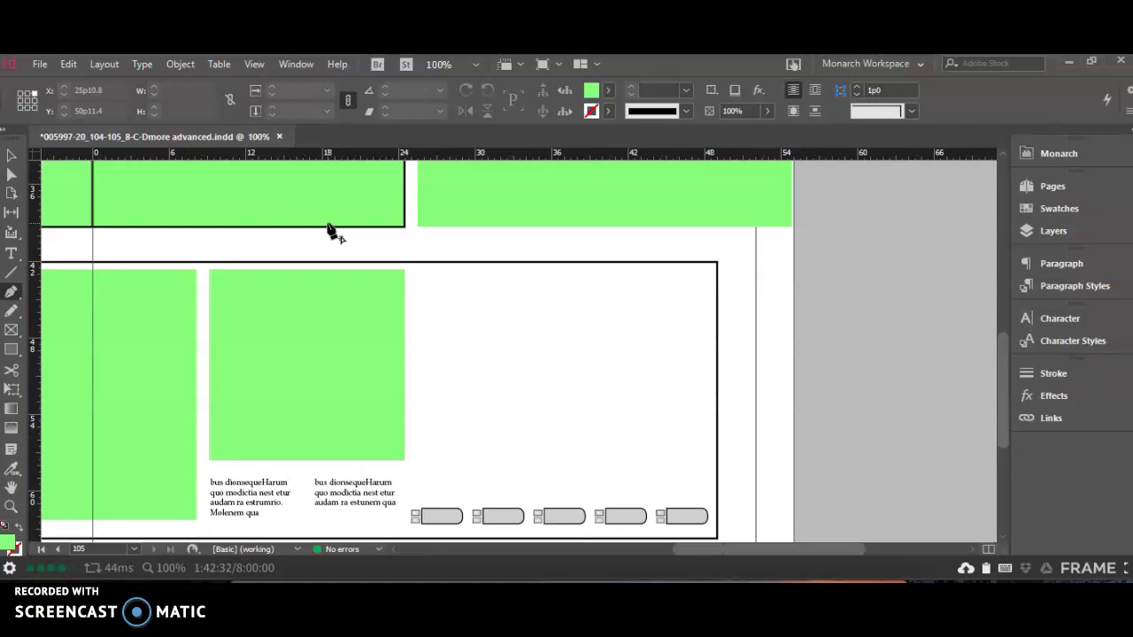
pyautogui.click(418, 270)
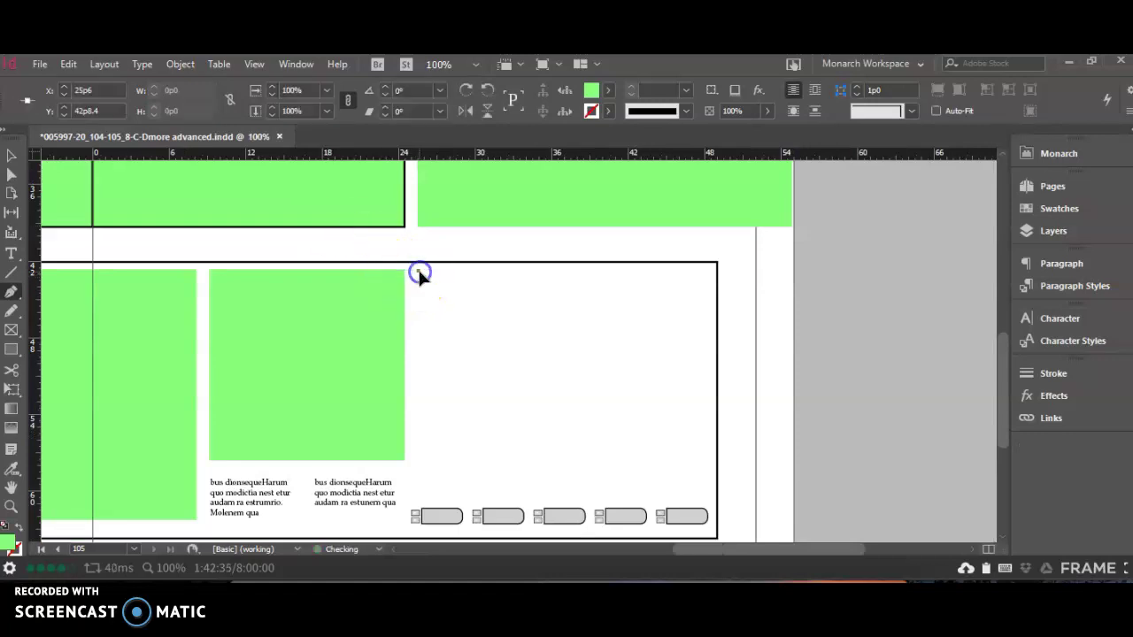
pyautogui.click(421, 461)
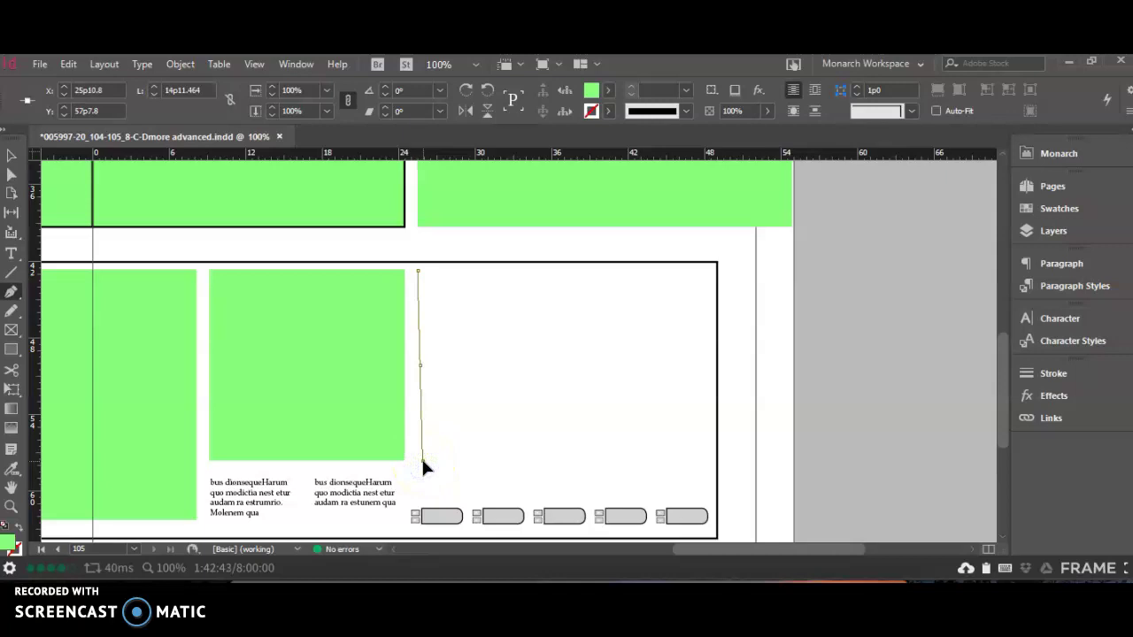
pyautogui.hotkey('ctrl', 'z')
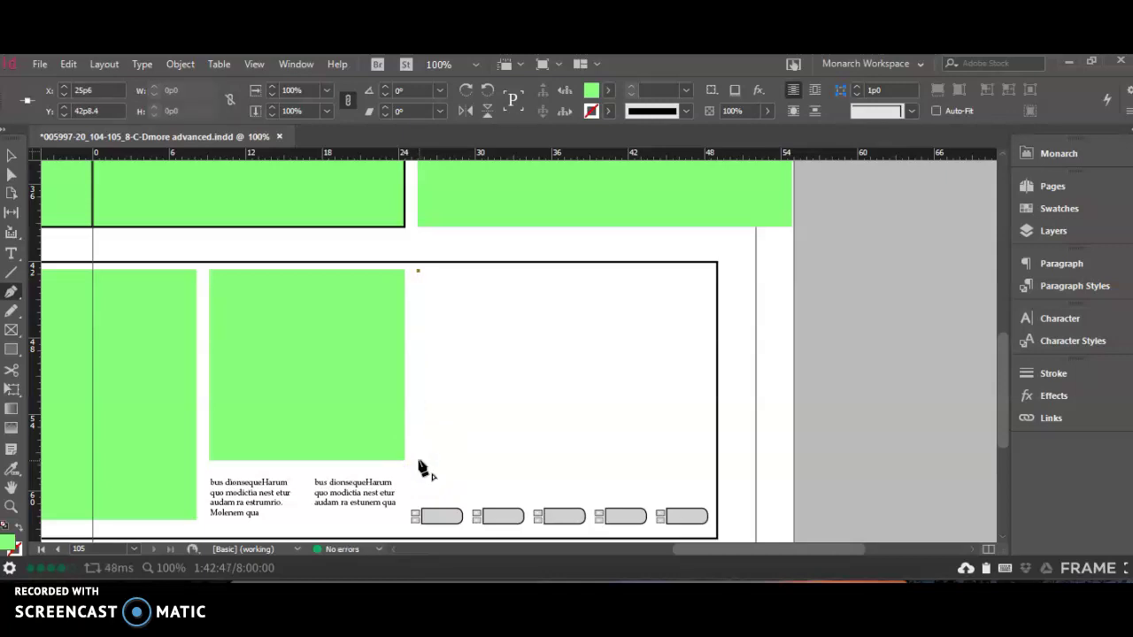
pyautogui.click(419, 461)
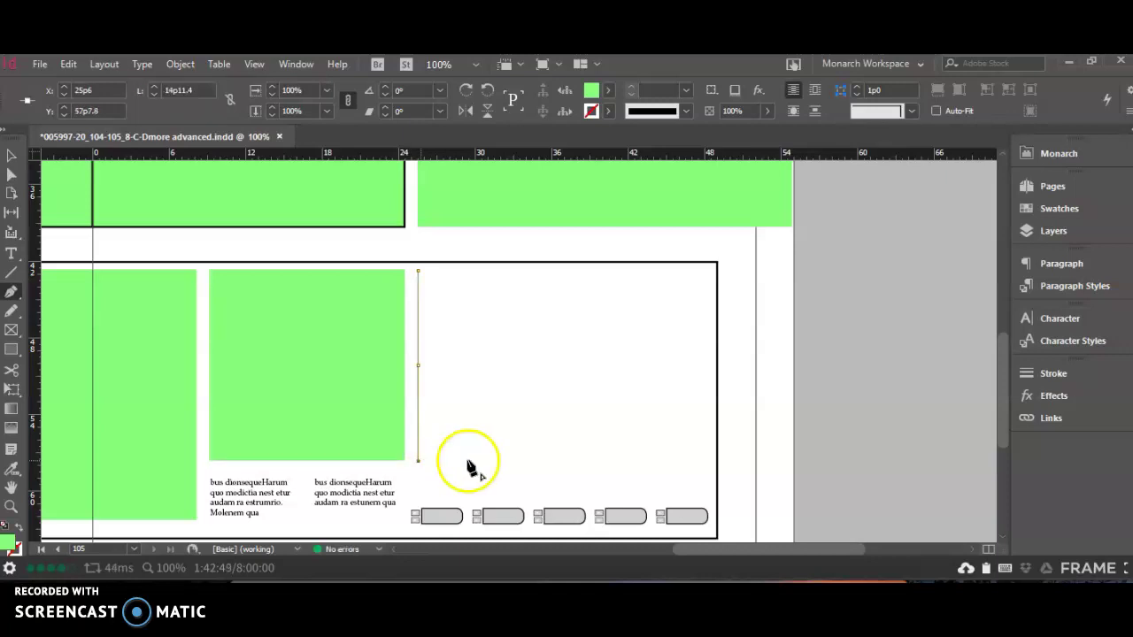
pyautogui.click(690, 461)
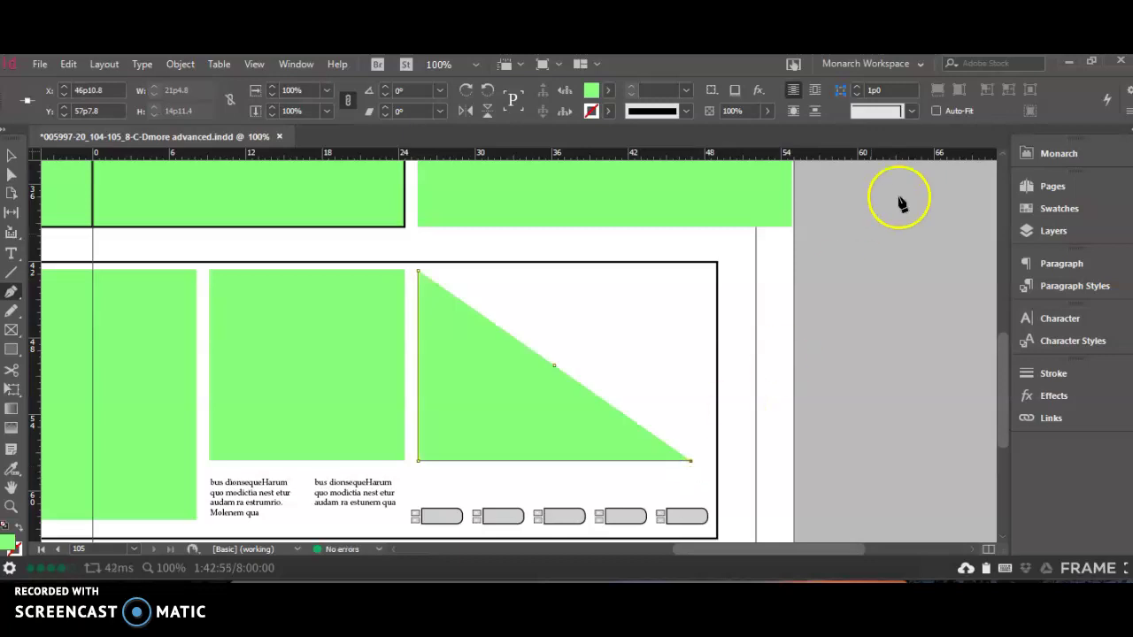
# Set the L-shaped axis path's fill to None and give it a 2 pt [Black] stroke
pyautogui.click(1059, 212)
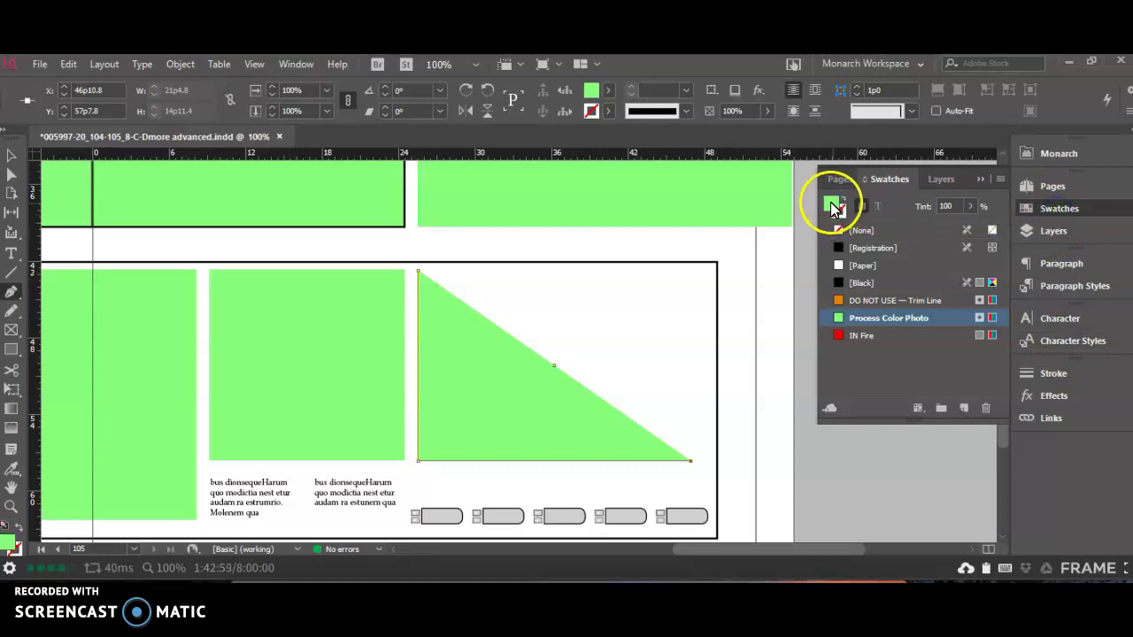
pyautogui.click(865, 231)
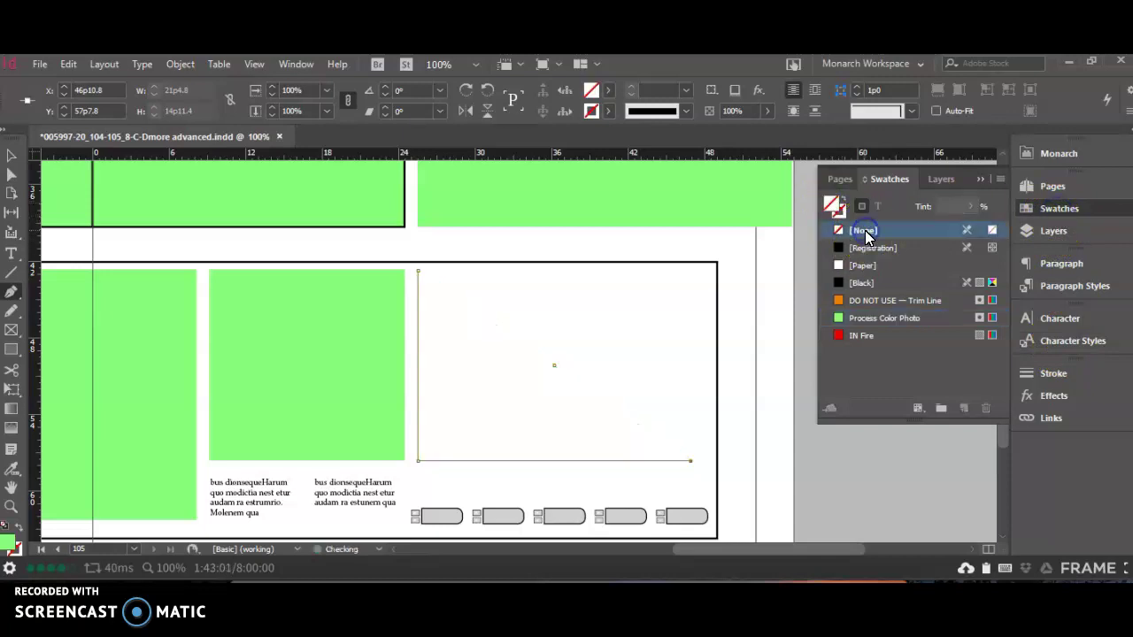
pyautogui.click(848, 215)
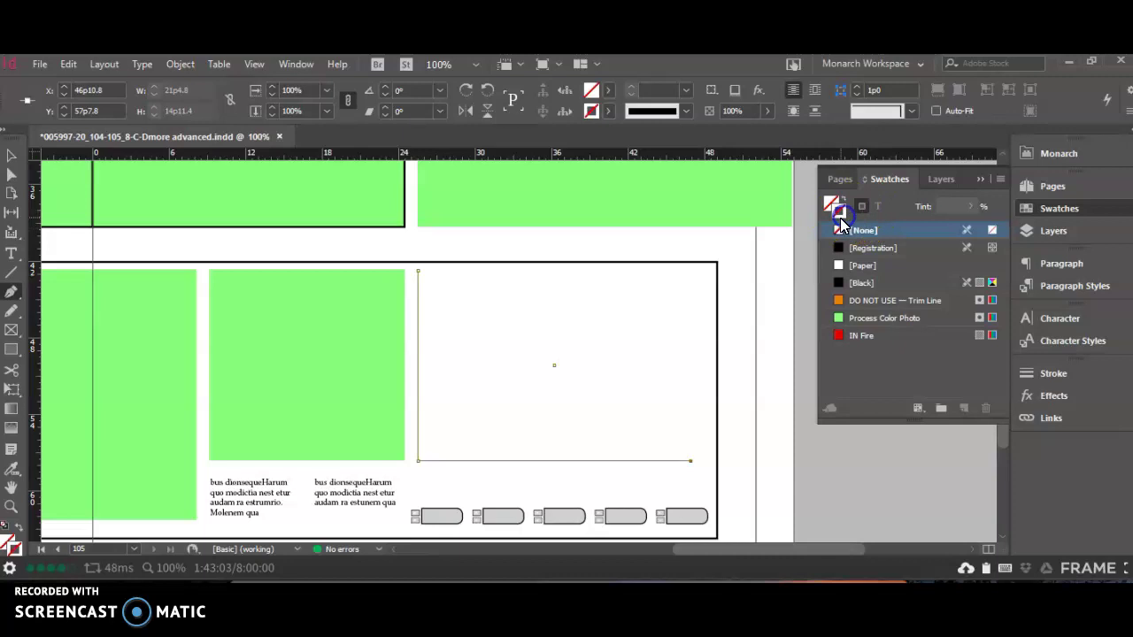
pyautogui.click(871, 281)
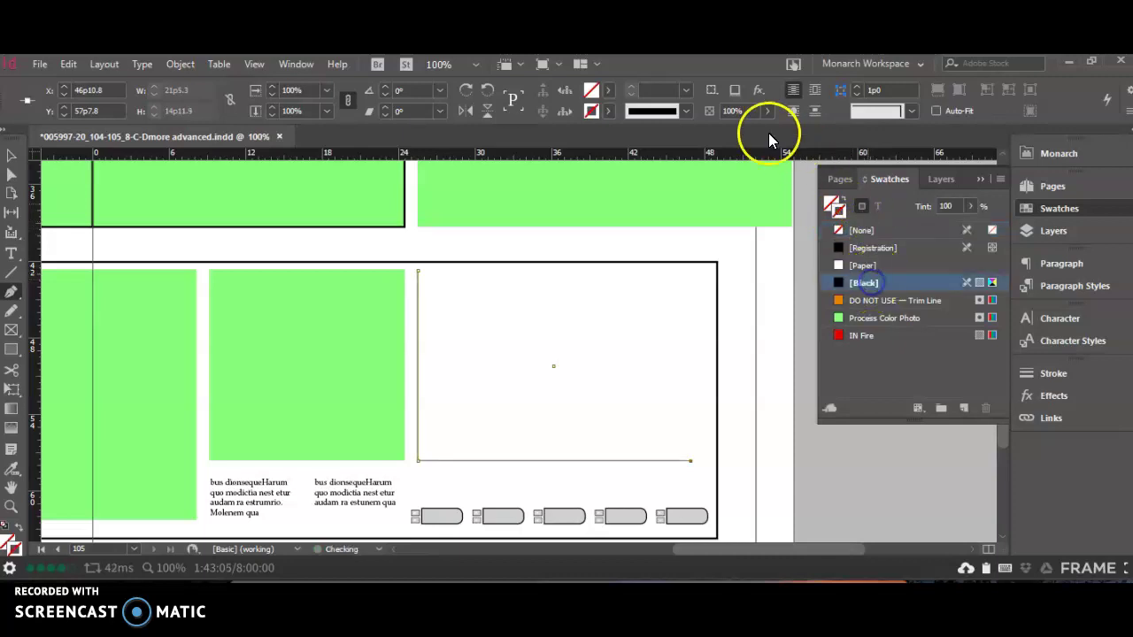
pyautogui.click(633, 85)
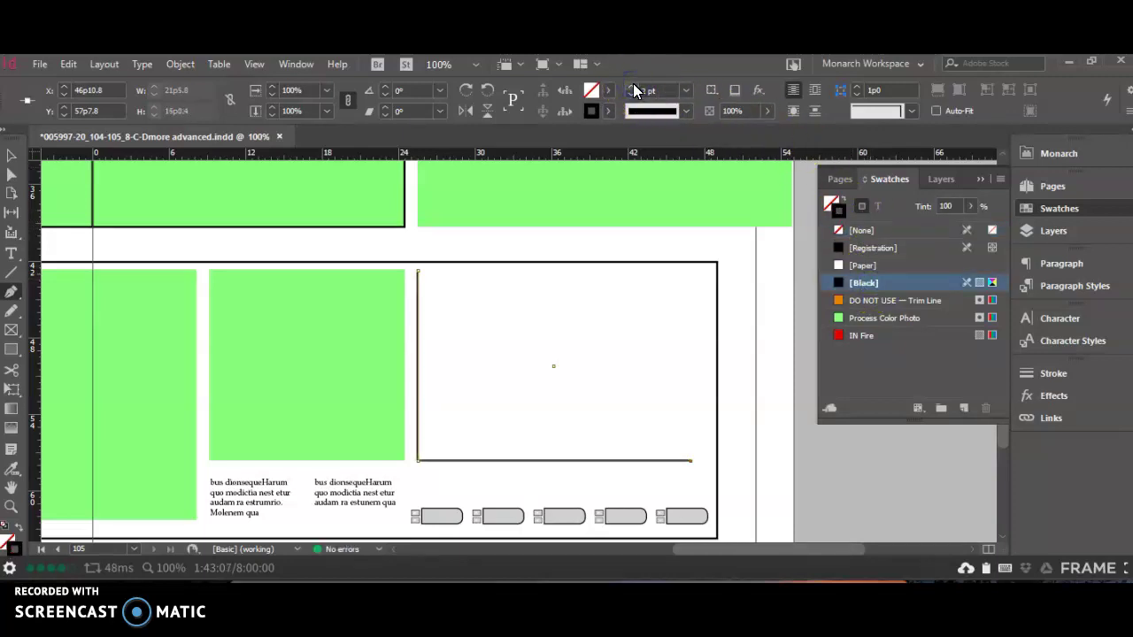
pyautogui.click(772, 304)
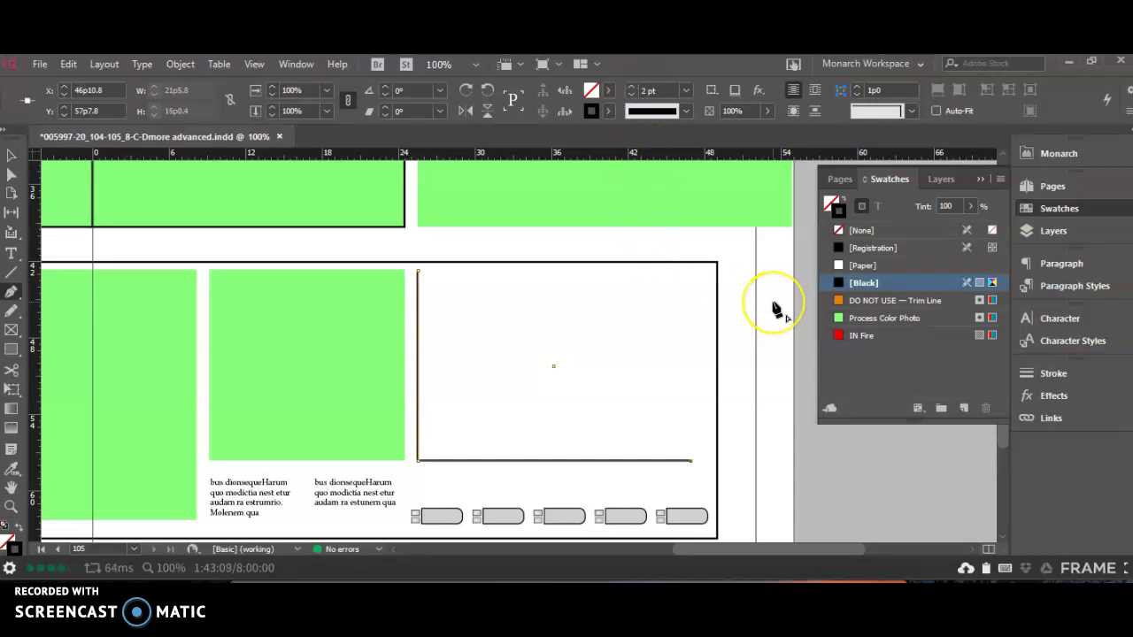
pyautogui.click(770, 304)
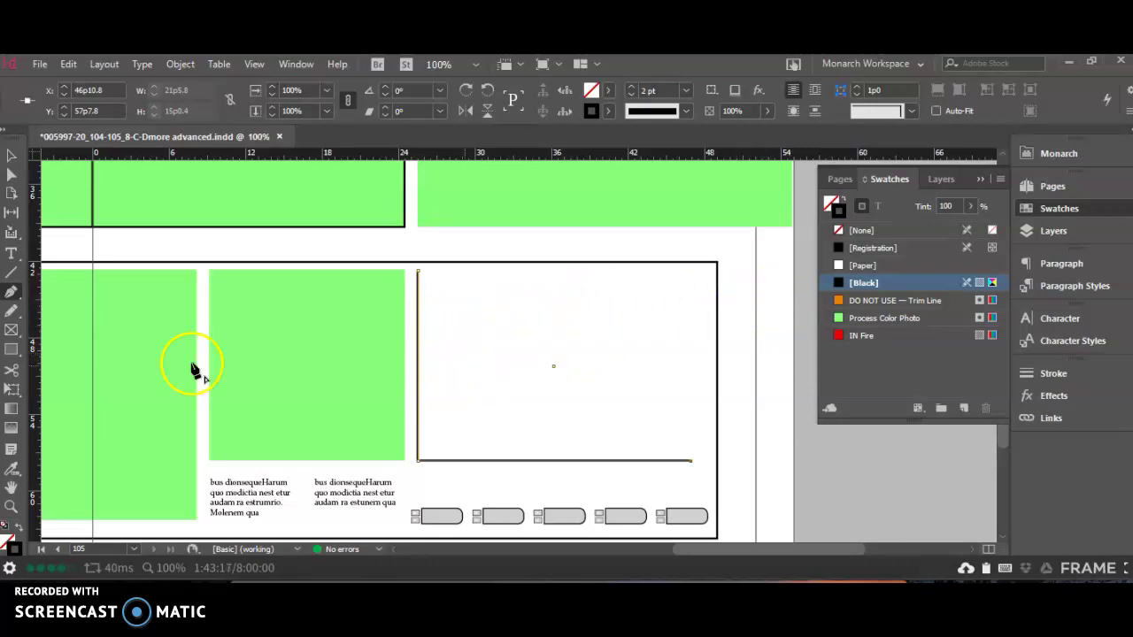
pyautogui.click(447, 461)
pyautogui.moveTo(494, 437); pyautogui.dragTo(493, 434)
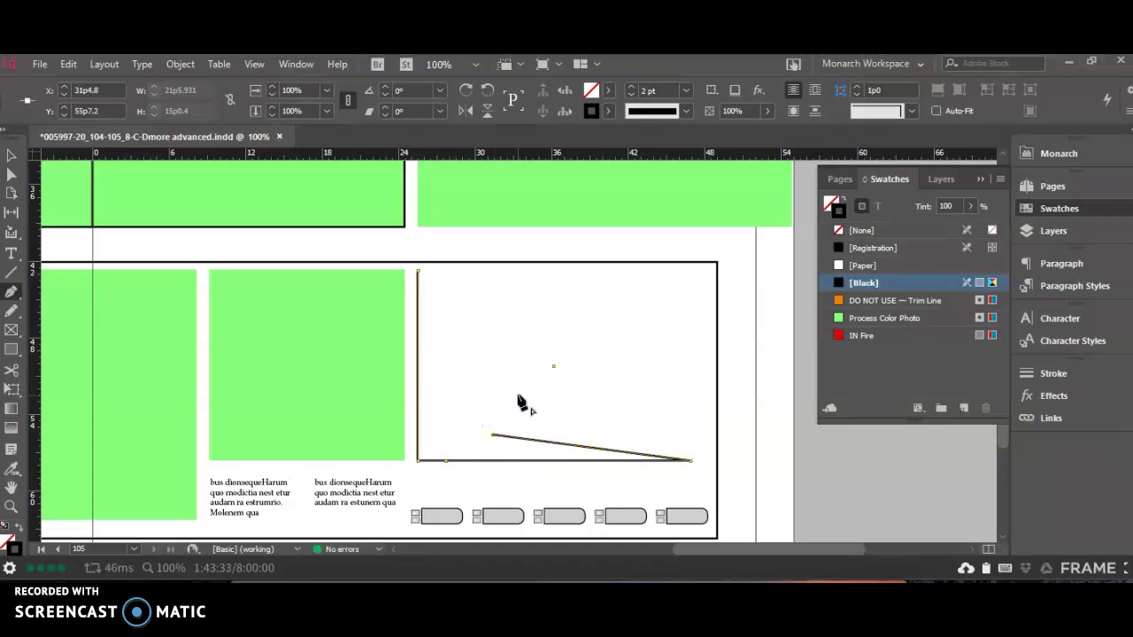
pyautogui.hotkey('ctrl', 'z')
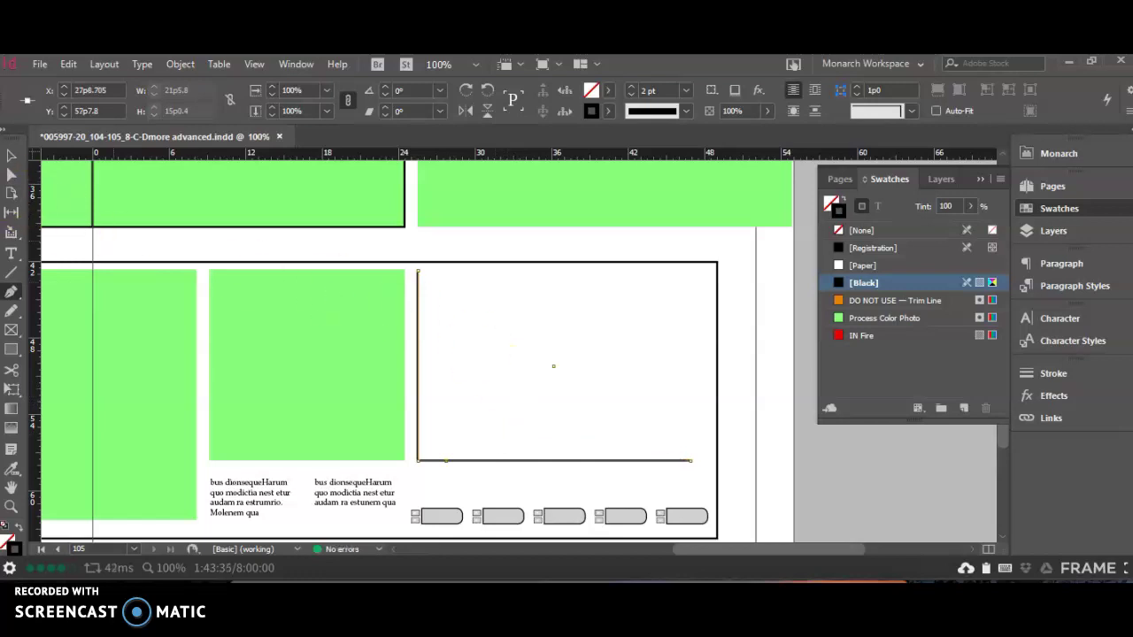
pyautogui.click(12, 155)
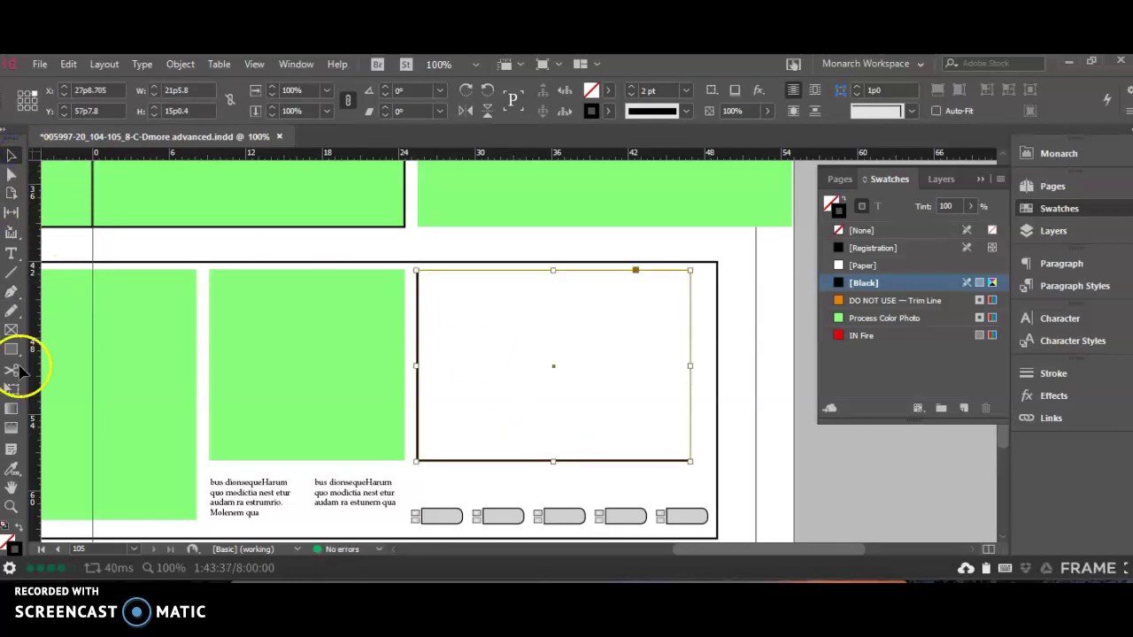
pyautogui.click(11, 291)
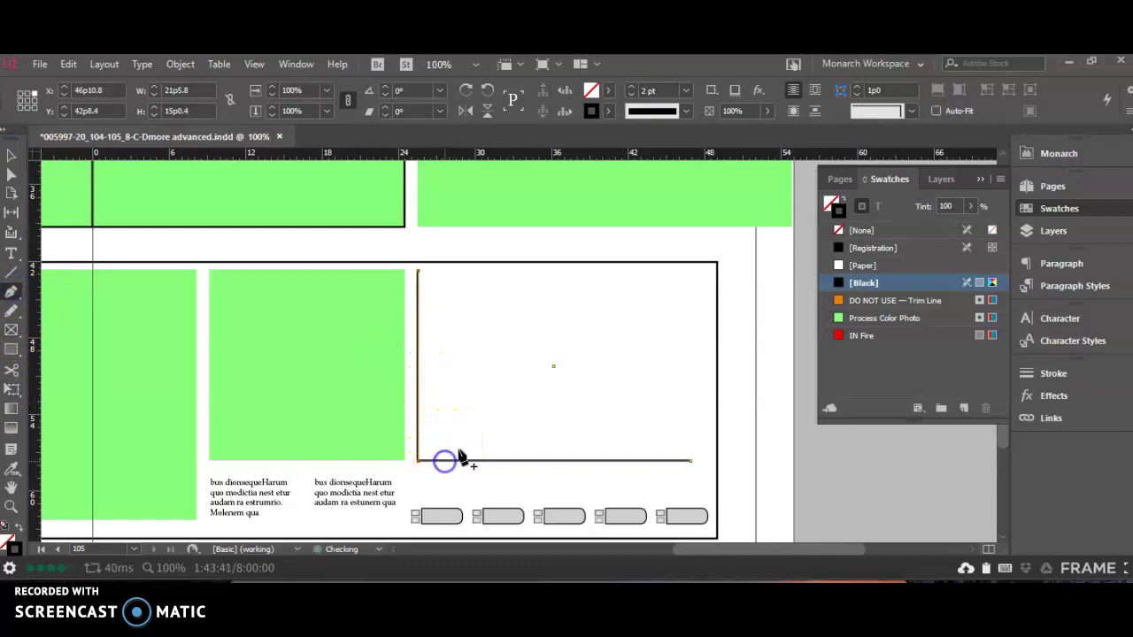
pyautogui.click(487, 435)
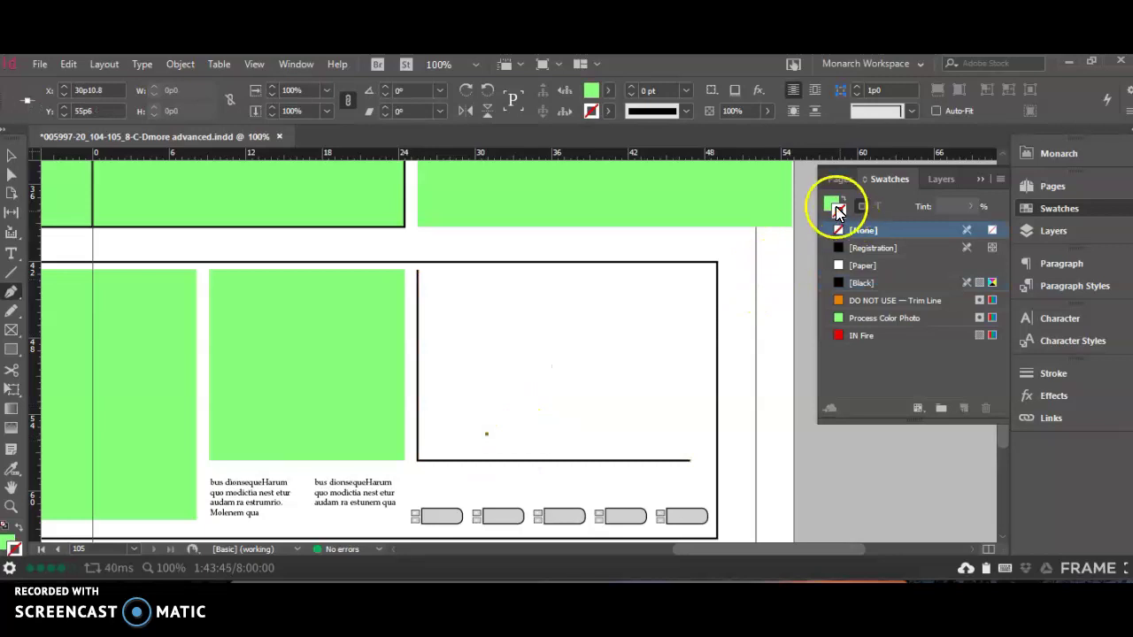
pyautogui.click(607, 111)
pyautogui.click(502, 213)
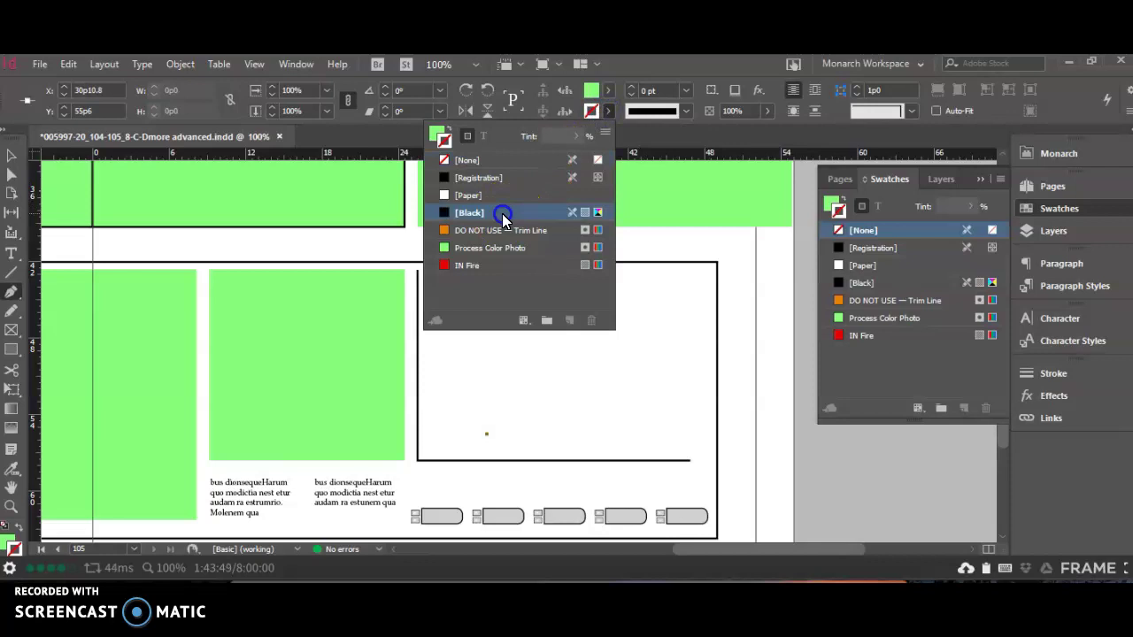
pyautogui.click(631, 81)
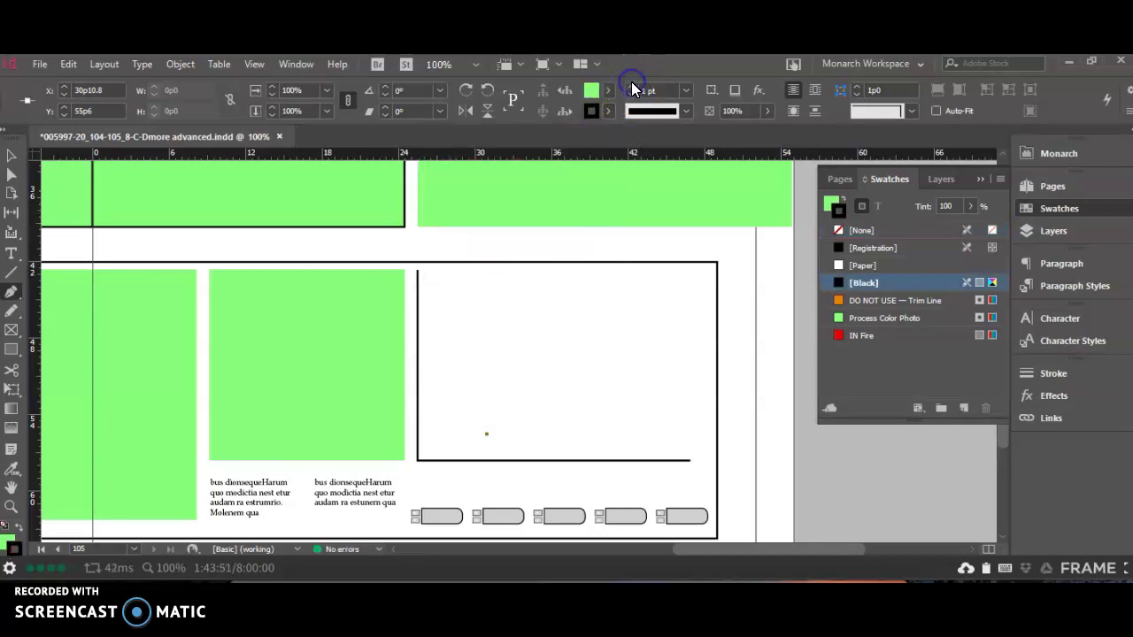
pyautogui.click(631, 90)
pyautogui.click(454, 461)
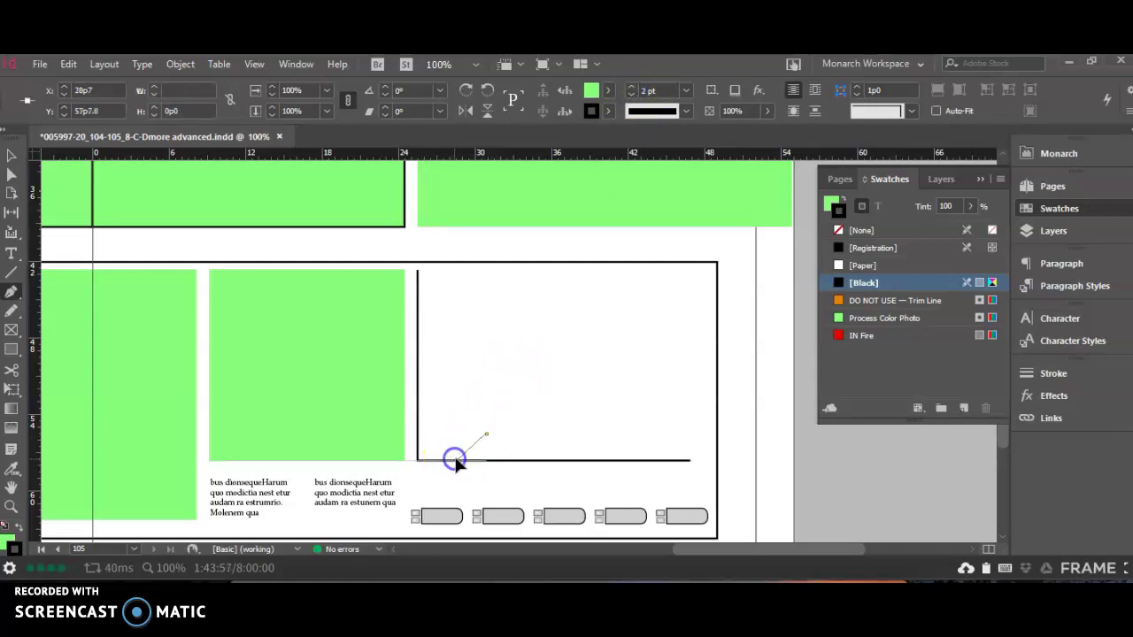
pyautogui.click(465, 456)
pyautogui.click(511, 451)
pyautogui.hotkey('ctrl', 'z')
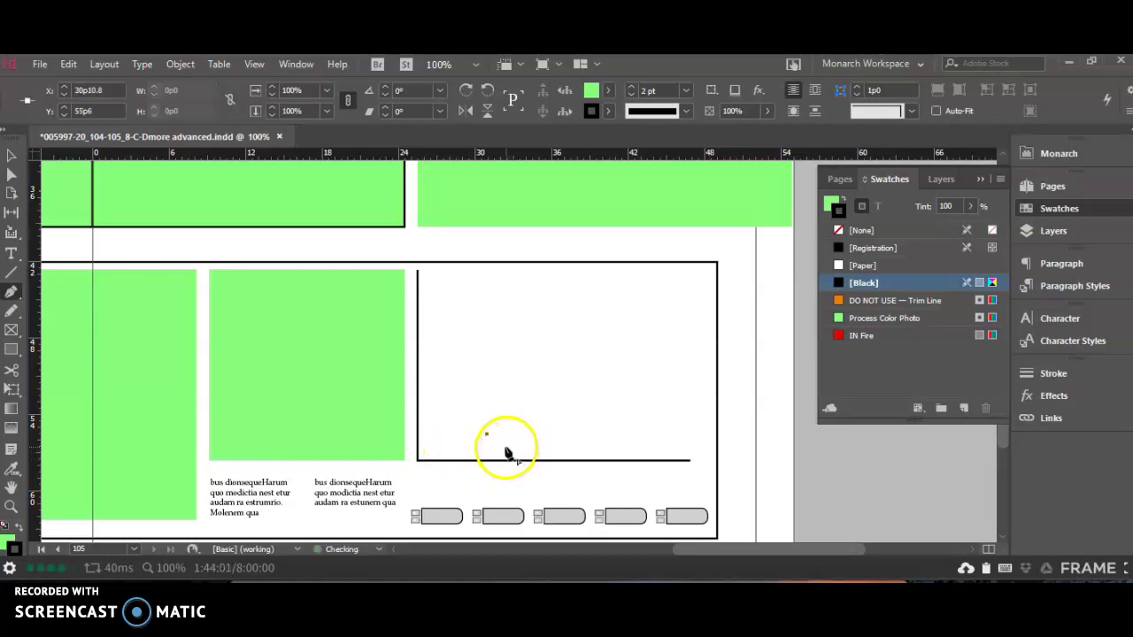
pyautogui.press('/')
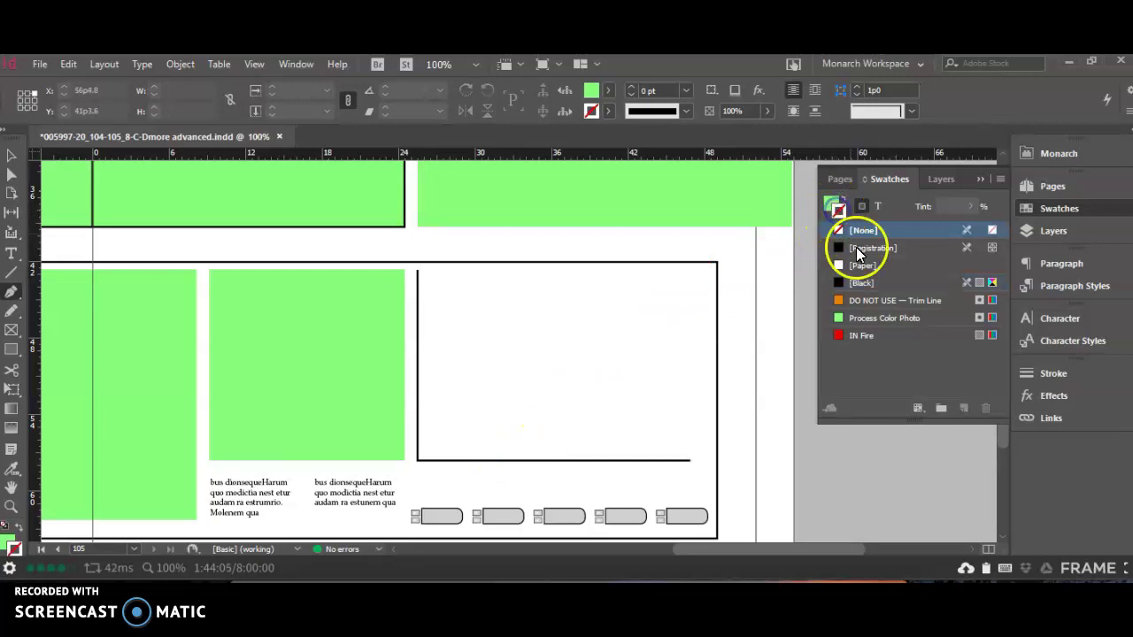
# Draw a six-point zigzag graph line rising from the horizontal axis, about 19p8 wide, with a 2 pt [Black] stroke and no fill
pyautogui.click(860, 283)
pyautogui.click(631, 86)
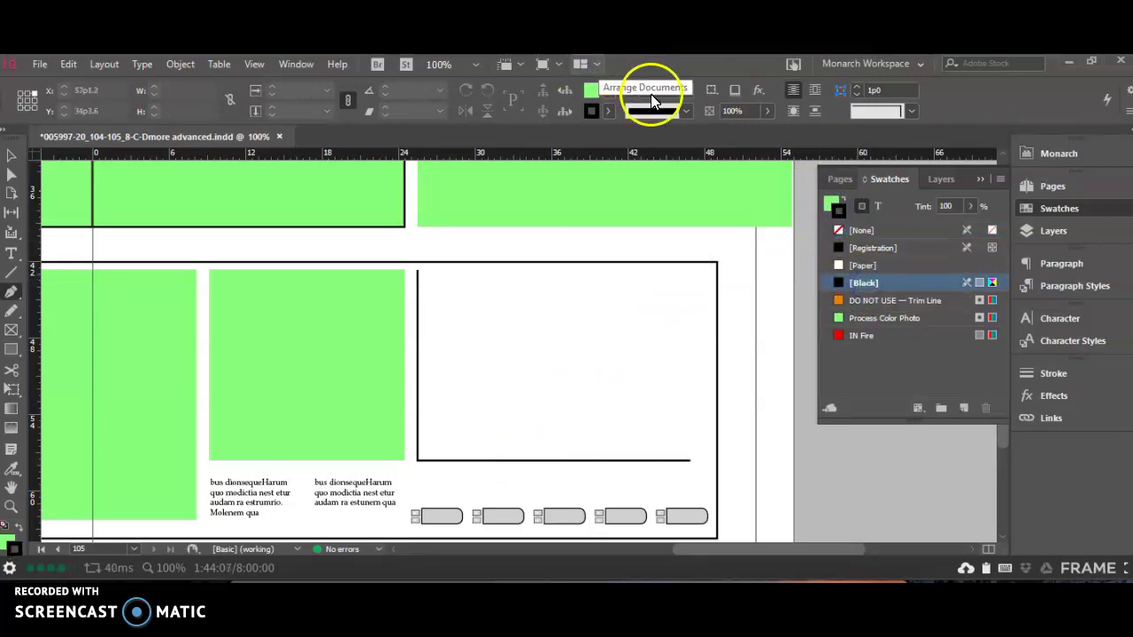
pyautogui.click(574, 228)
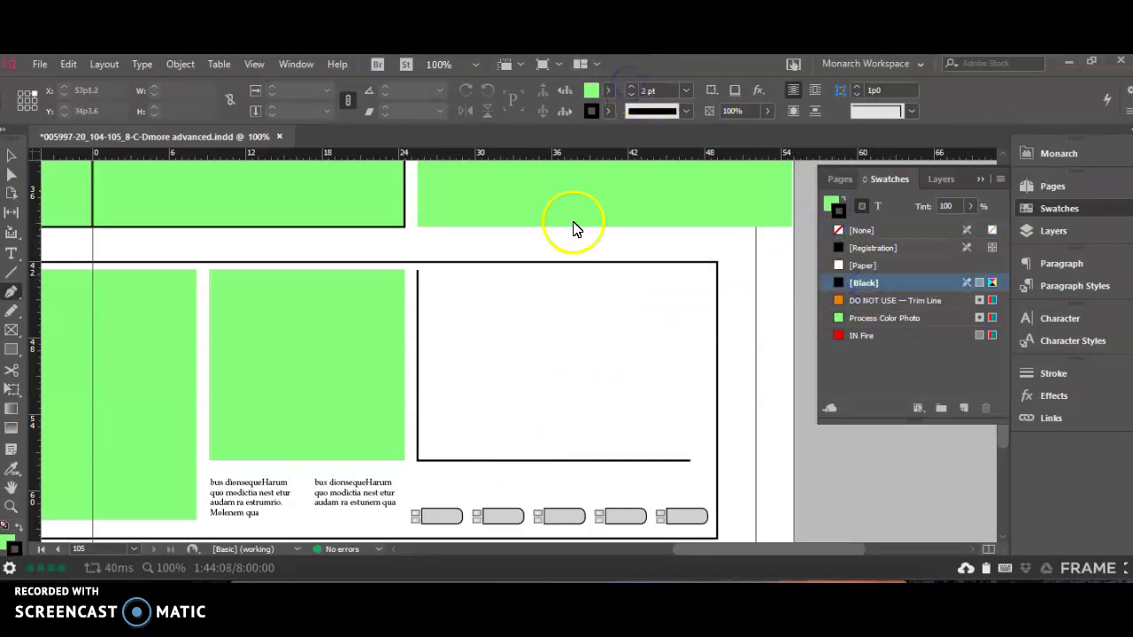
pyautogui.click(450, 462)
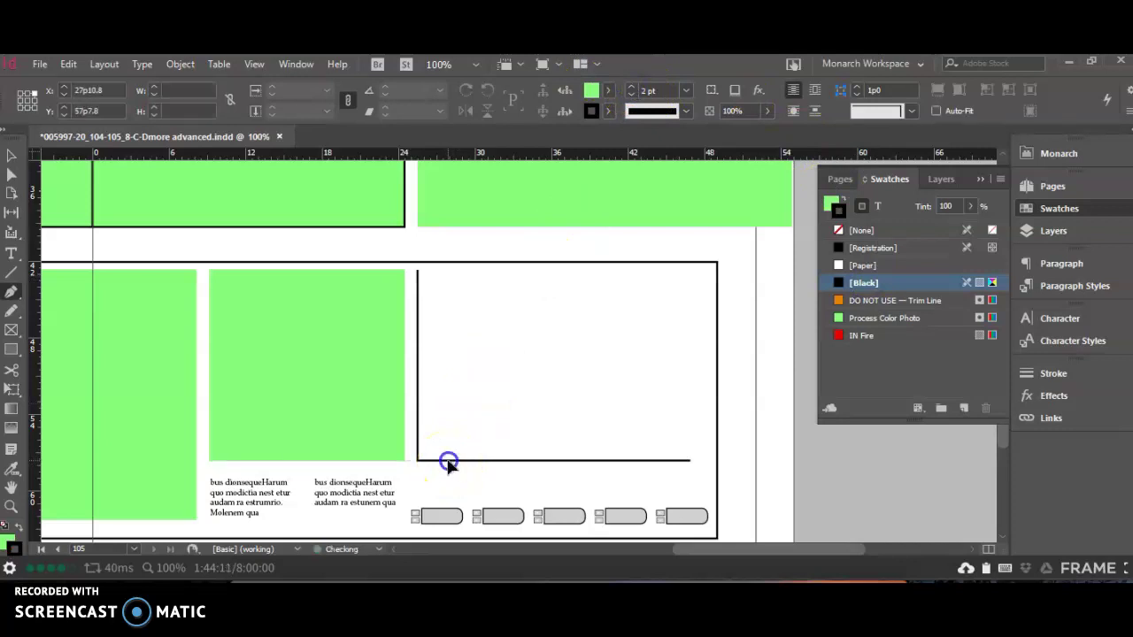
pyautogui.click(499, 437)
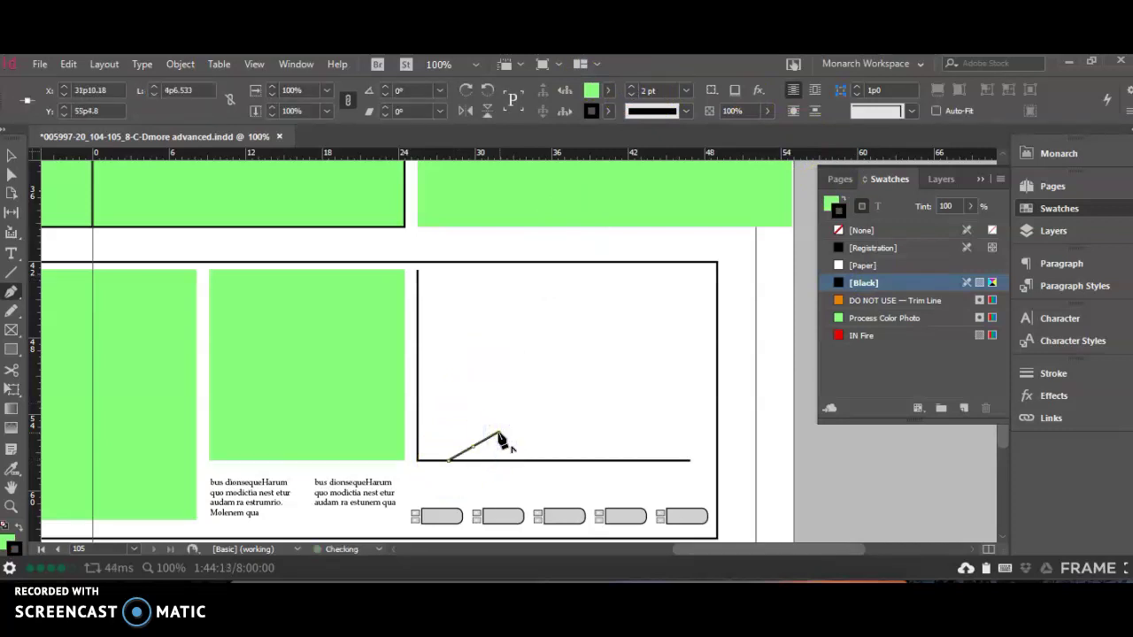
pyautogui.moveTo(501, 437); pyautogui.dragTo(546, 373)
pyautogui.click(541, 366)
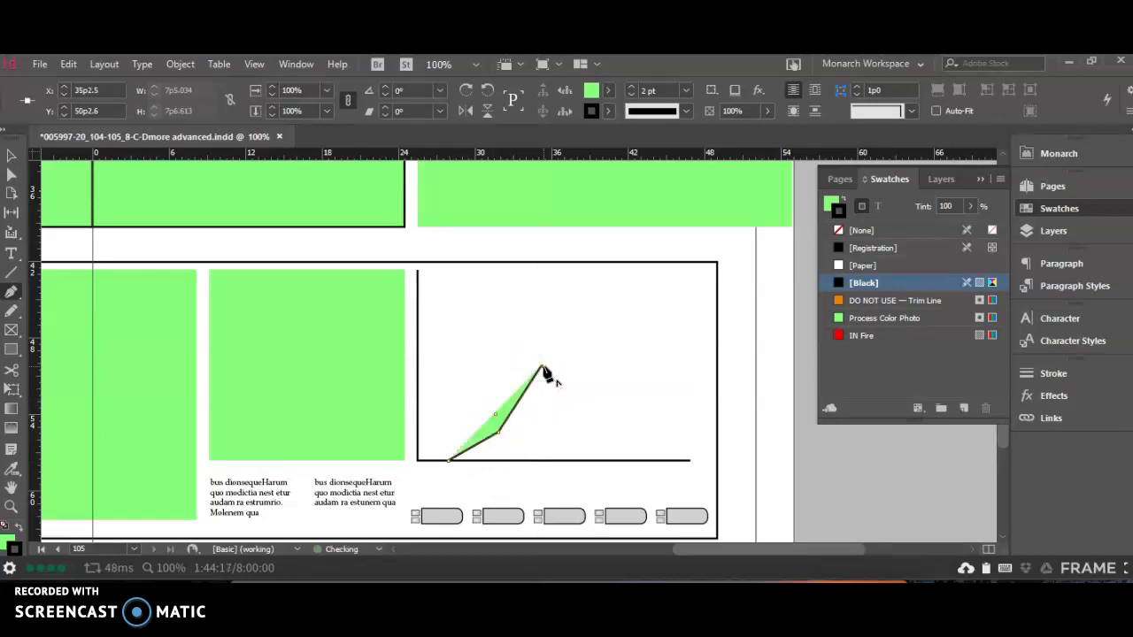
pyautogui.click(601, 373)
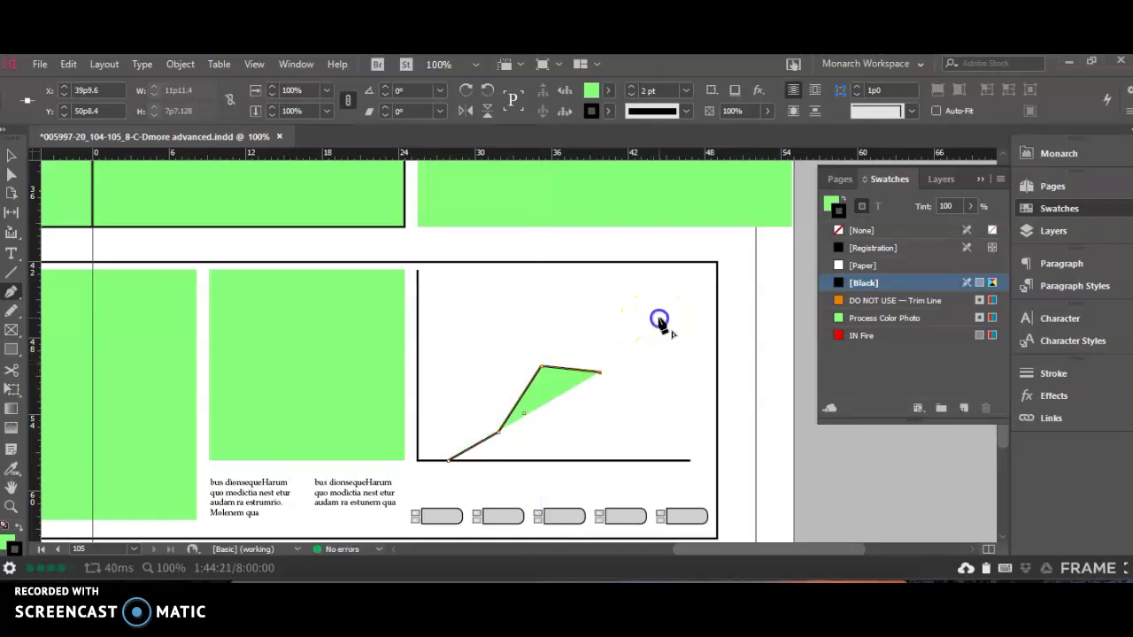
pyautogui.click(656, 317)
pyautogui.click(697, 396)
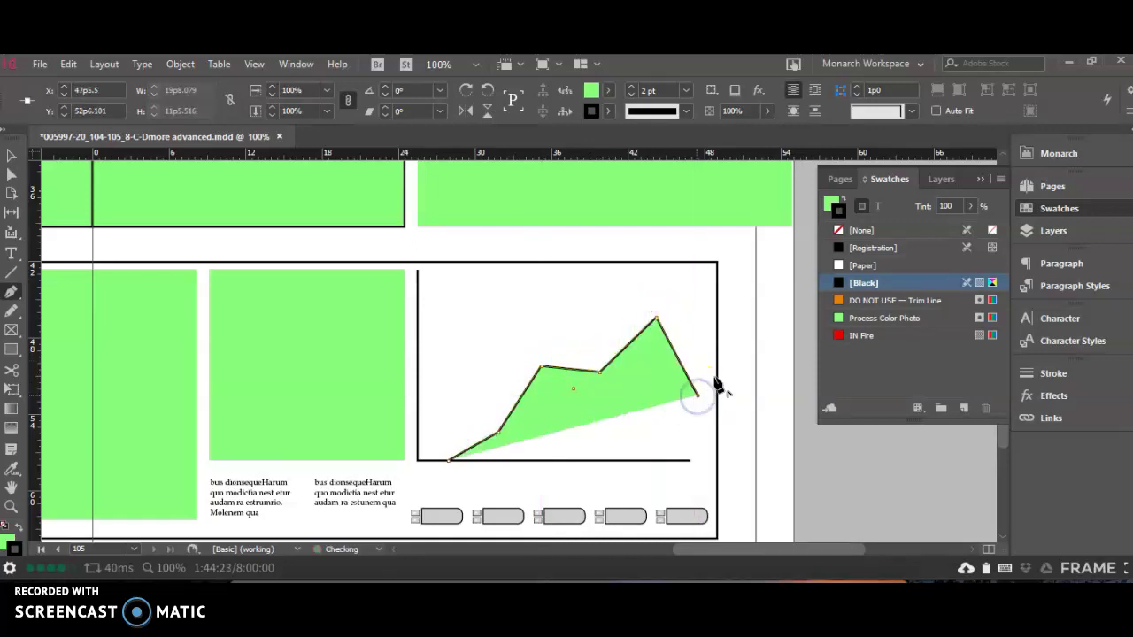
pyautogui.click(830, 204)
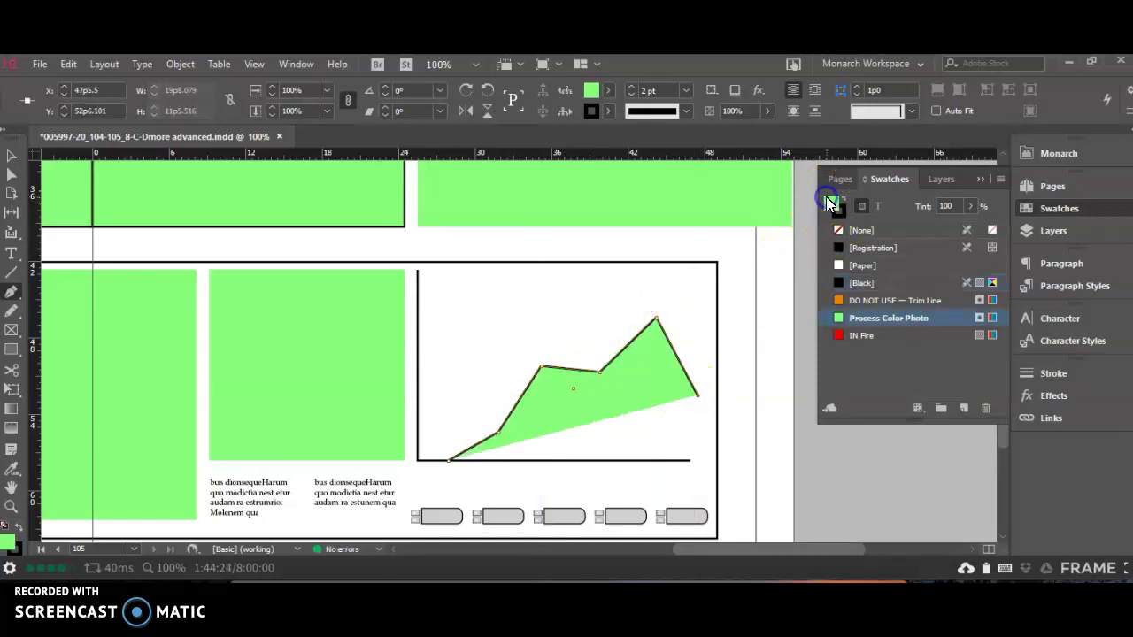
pyautogui.click(861, 231)
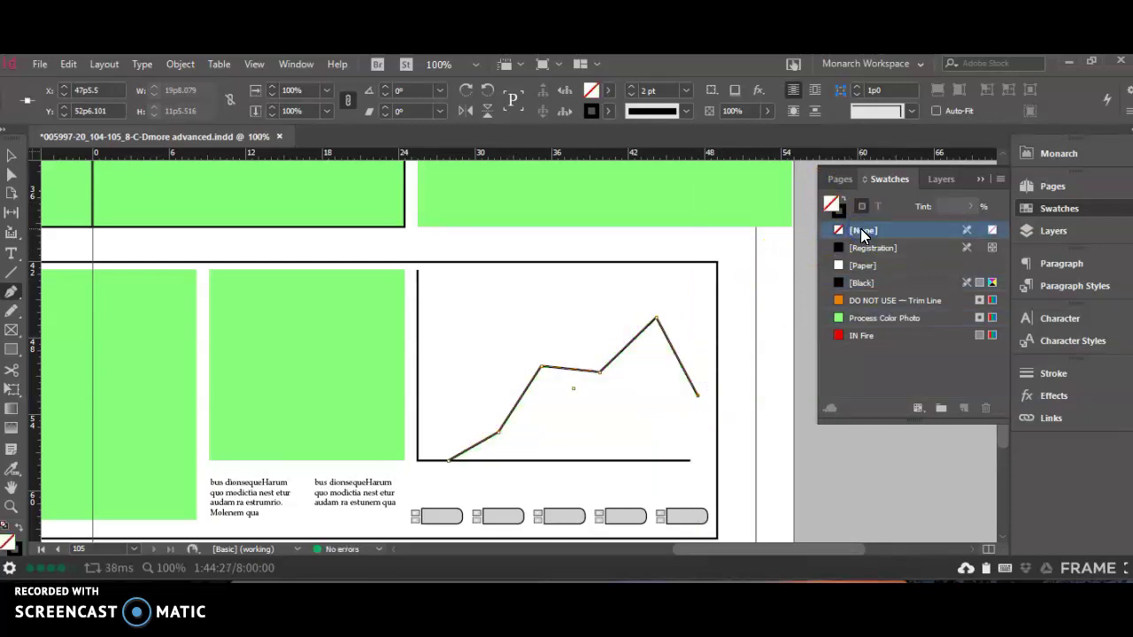